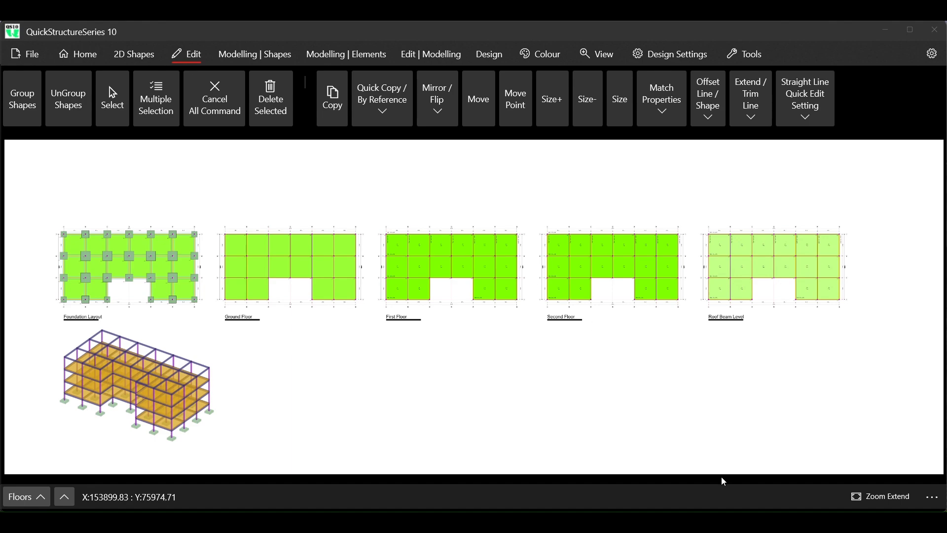
Switch to the CAD+ window with the bare structural grid, then to the drawing holding the four floor plans
mouse_move(724, 518)
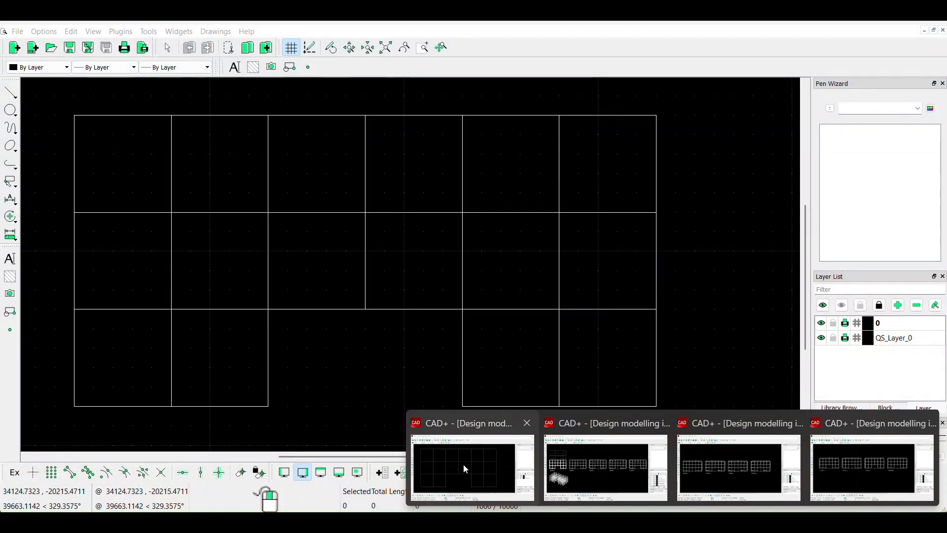
left_click(463, 463)
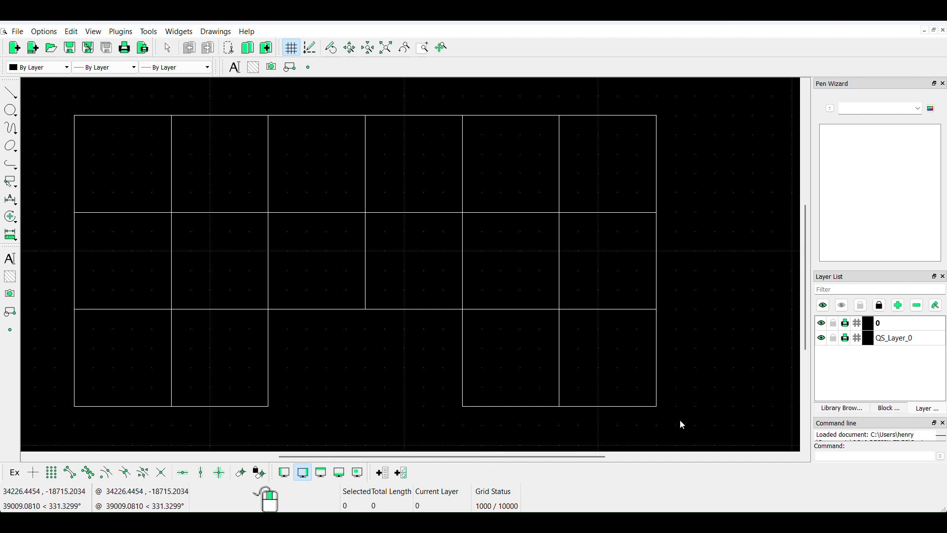
mouse_move(672, 523)
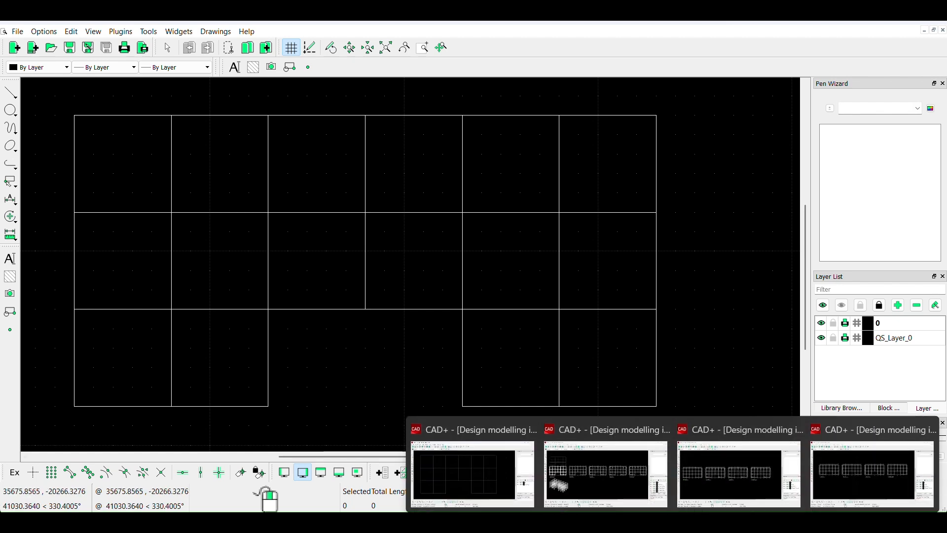
left_click(720, 469)
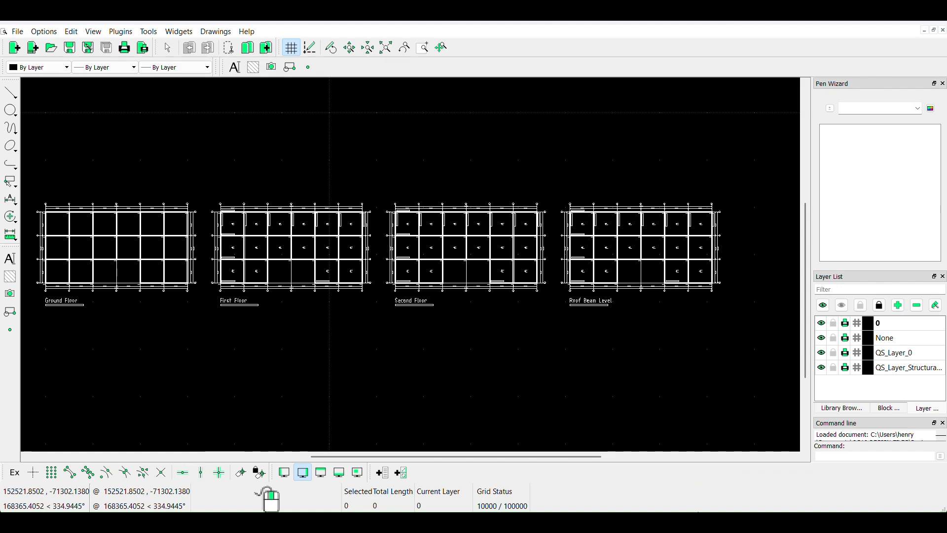
Bring up the CAD+ drawing with the 3D frame and all layouts, and examine its foundation and ground floor plans
mouse_move(672, 523)
left_click(605, 473)
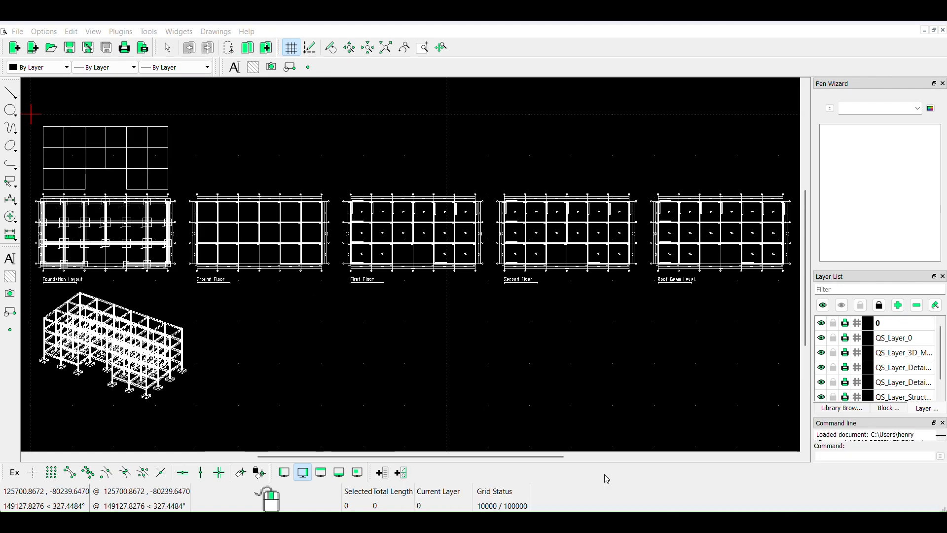
scroll(36, 226, "up", 1)
scroll(36, 227, "up", 4)
scroll(105, 274, "down", 5)
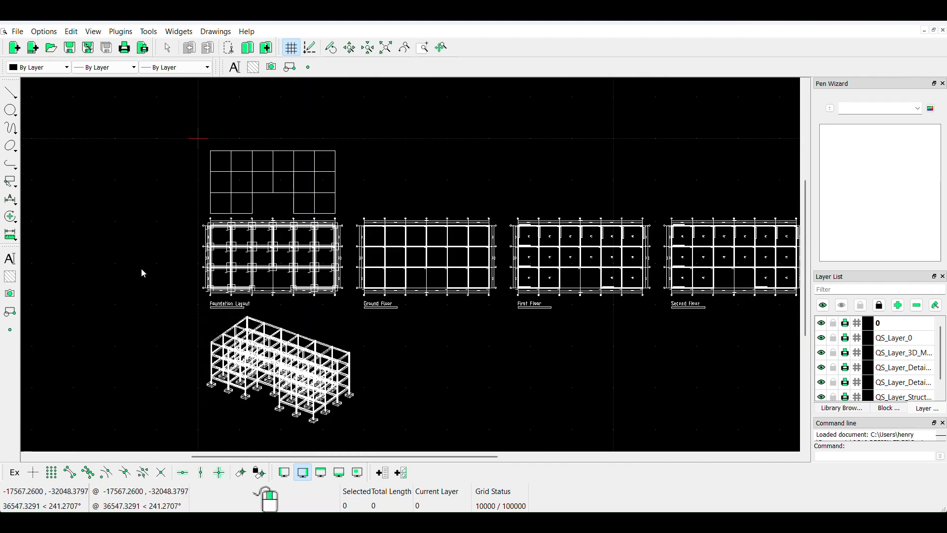
scroll(573, 247, "up", 5)
scroll(433, 167, "down", 4)
scroll(174, 312, "up", 6)
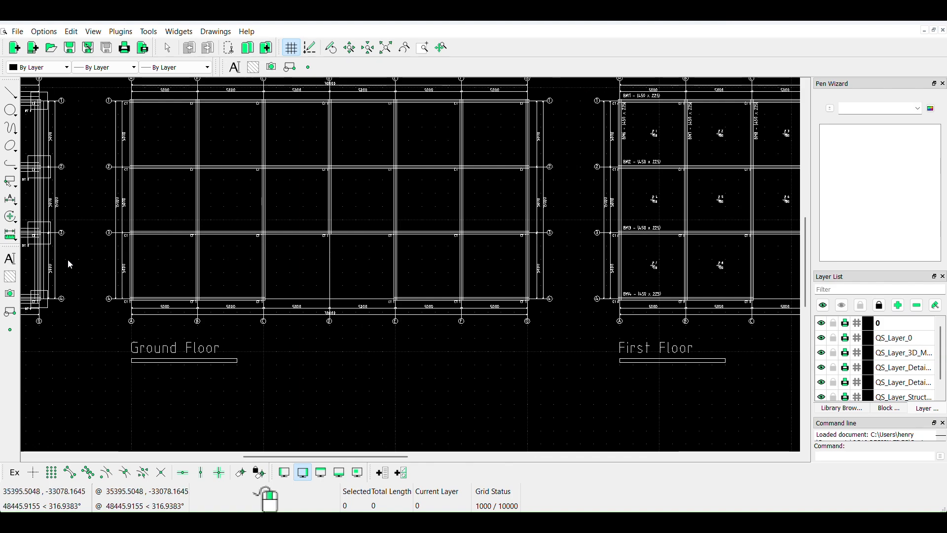
Examine the beam labels, panel marks and grid dimensions on the first floor plan
scroll(69, 261, "down", 6)
scroll(503, 221, "up", 6)
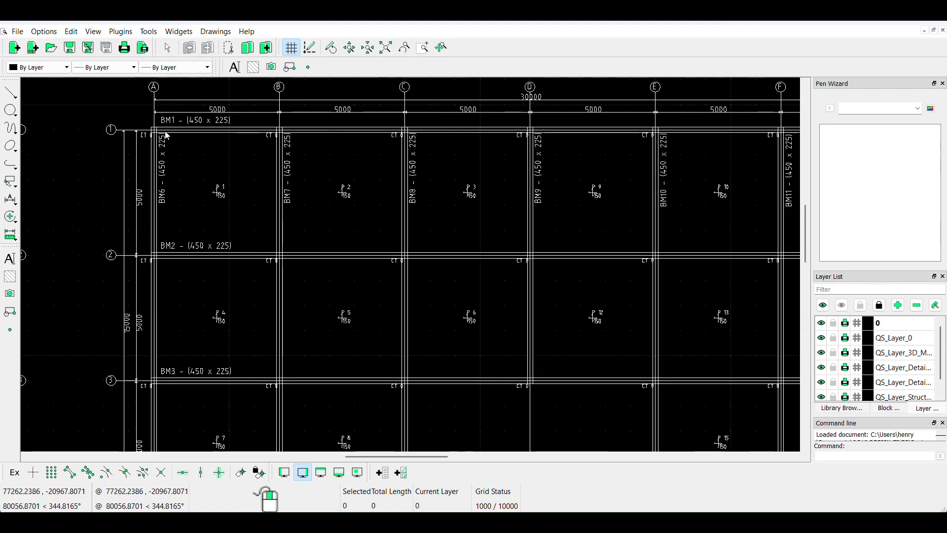
scroll(208, 216, "down", 3)
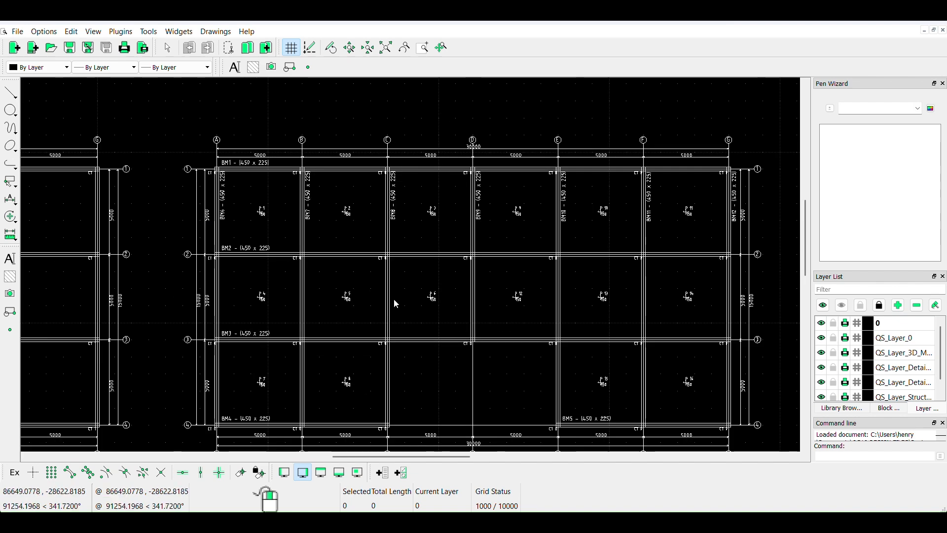
scroll(407, 182, "down", 3)
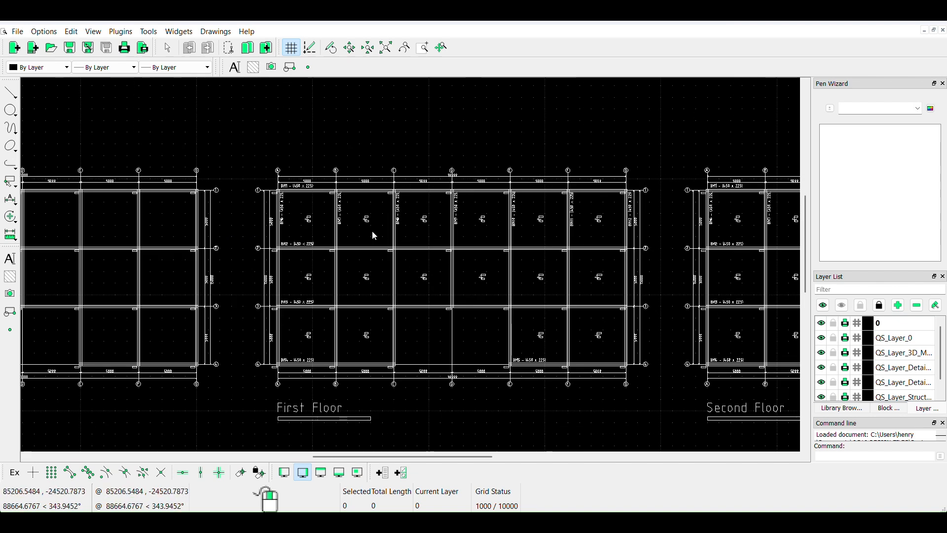
scroll(282, 189, "up", 5)
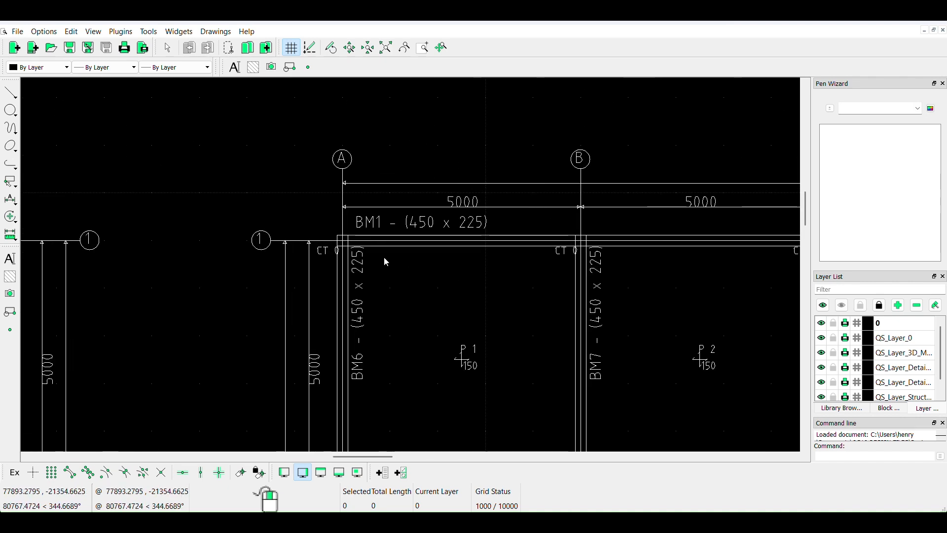
scroll(261, 170, "down", 3)
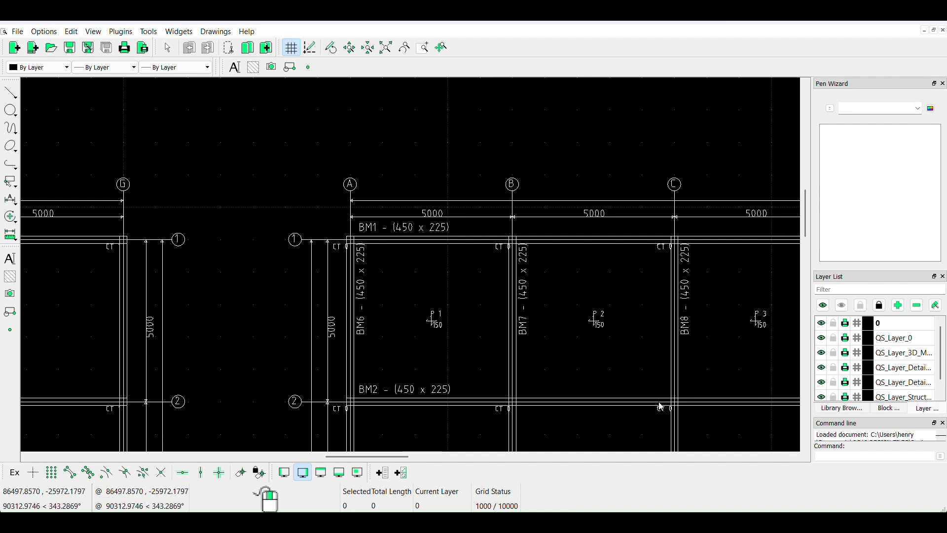
Compare the bare grid drawing with the detailed floor plan drawing, finishing on the bare grid
mouse_move(672, 521)
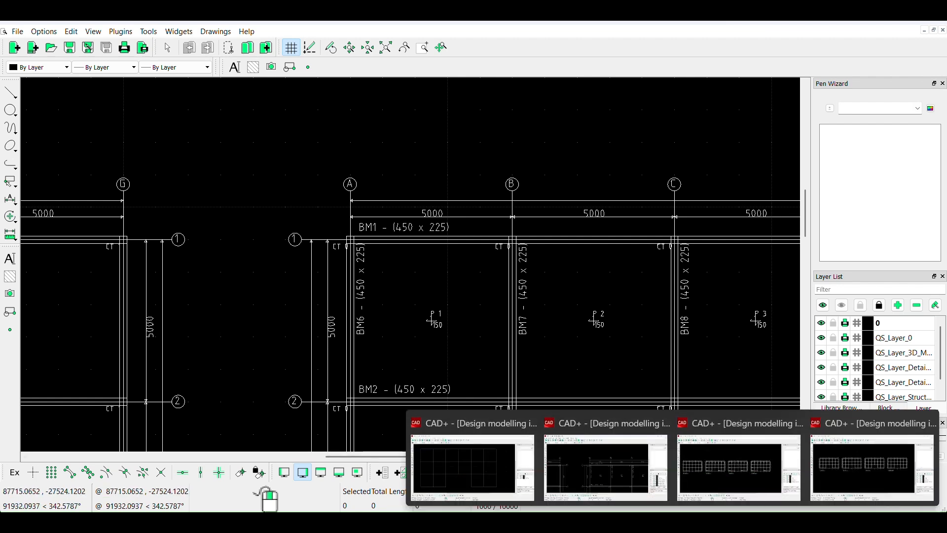
left_click(491, 461)
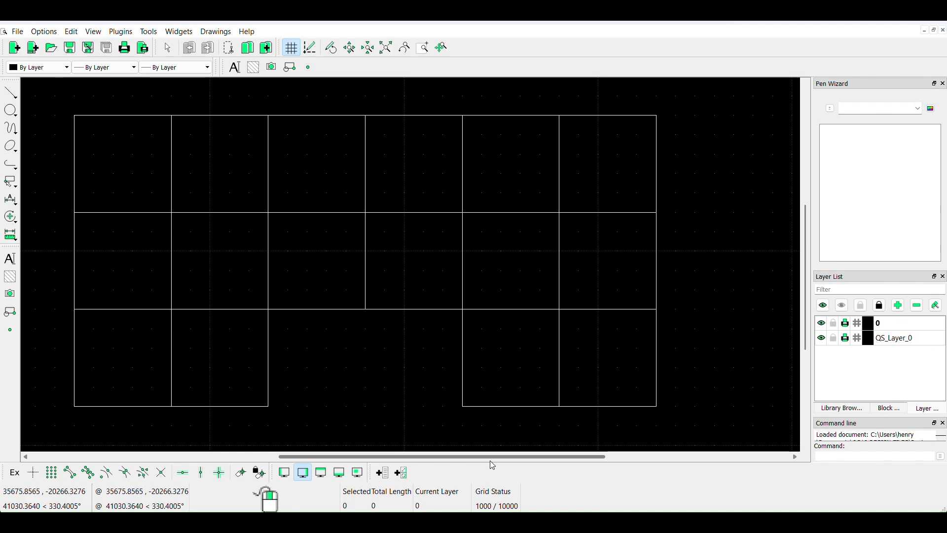
mouse_move(740, 522)
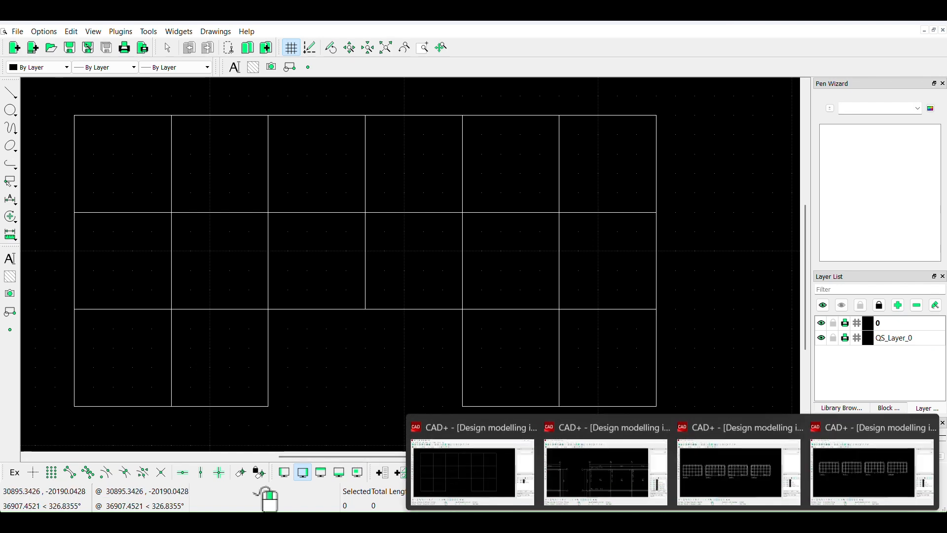
mouse_move(723, 463)
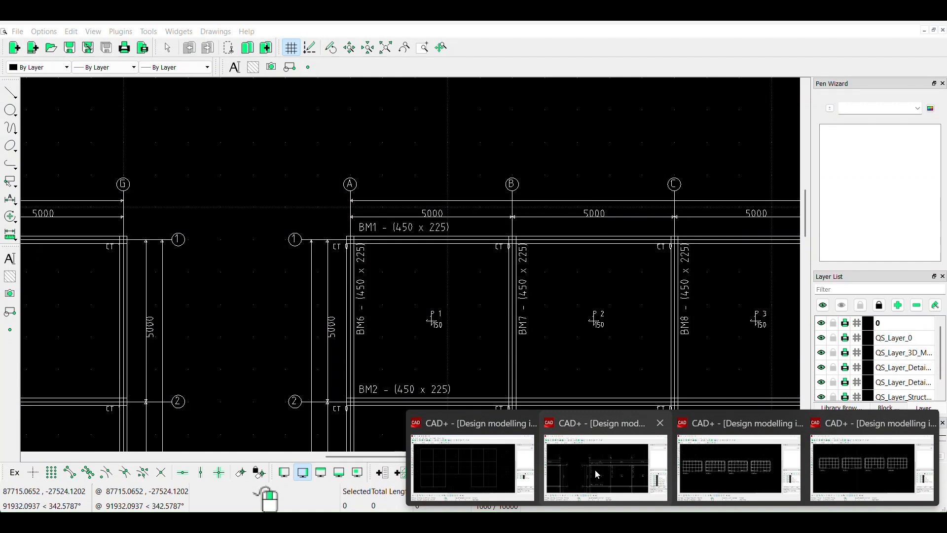
left_click(597, 474)
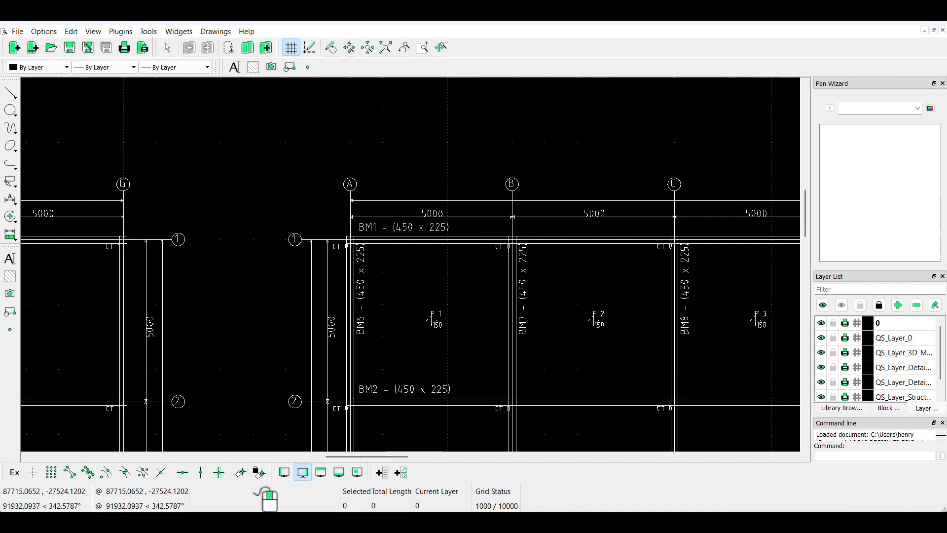
mouse_move(709, 521)
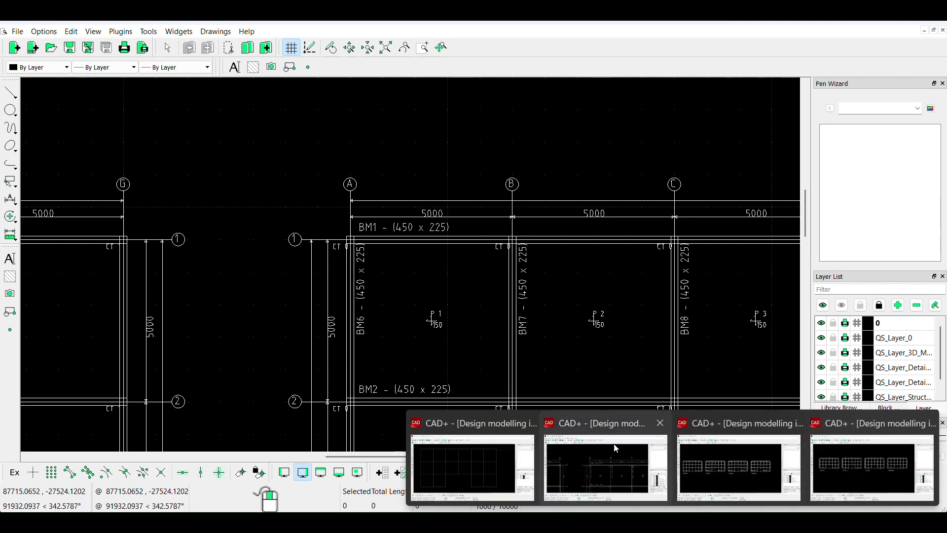
left_click(489, 474)
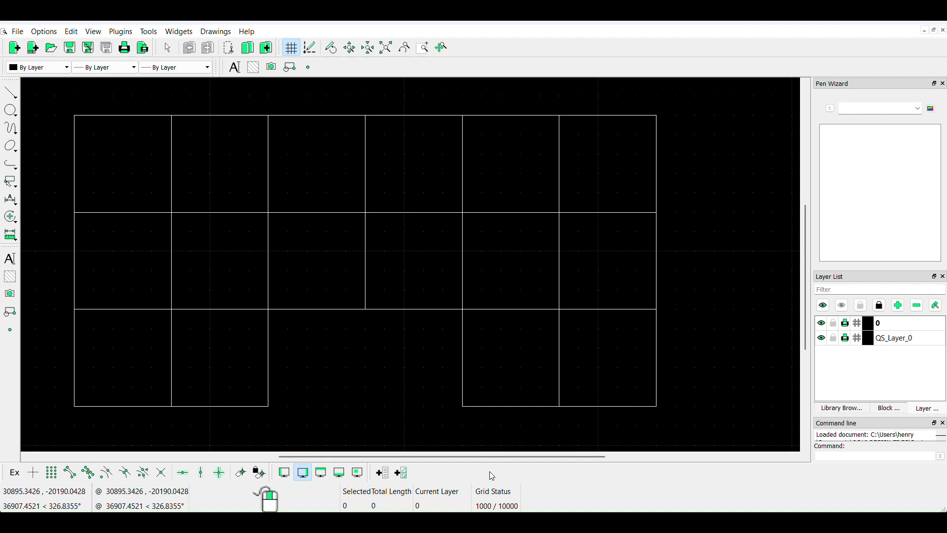
Examine the grid's upper-left corner and the junction of its upper edge with the second vertical line
scroll(70, 113, "up", 5)
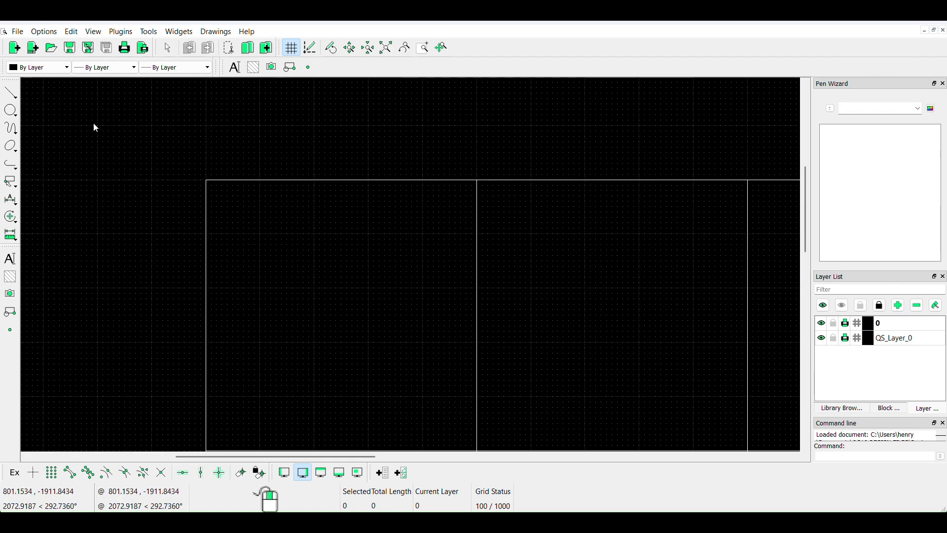
scroll(444, 294, "up", 4)
scroll(365, 251, "down", 2)
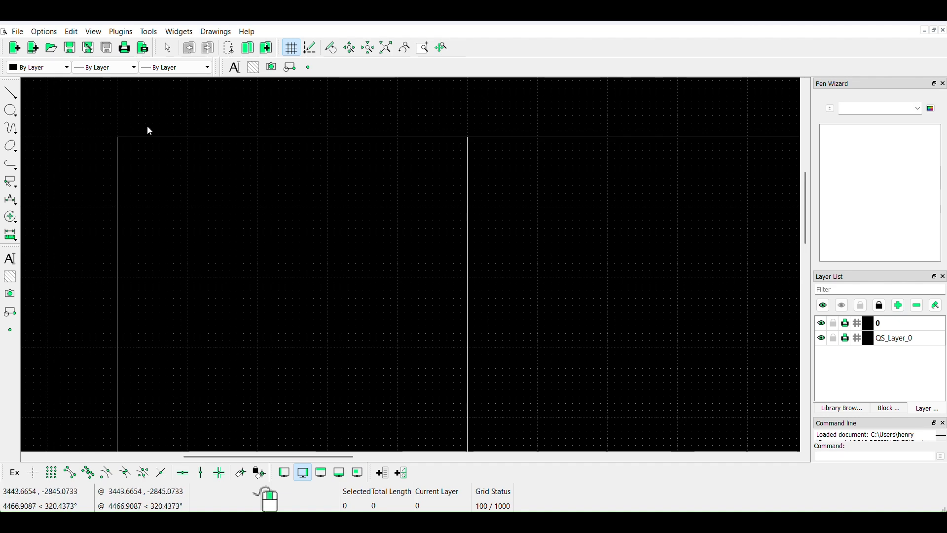
scroll(104, 134, "down", 7)
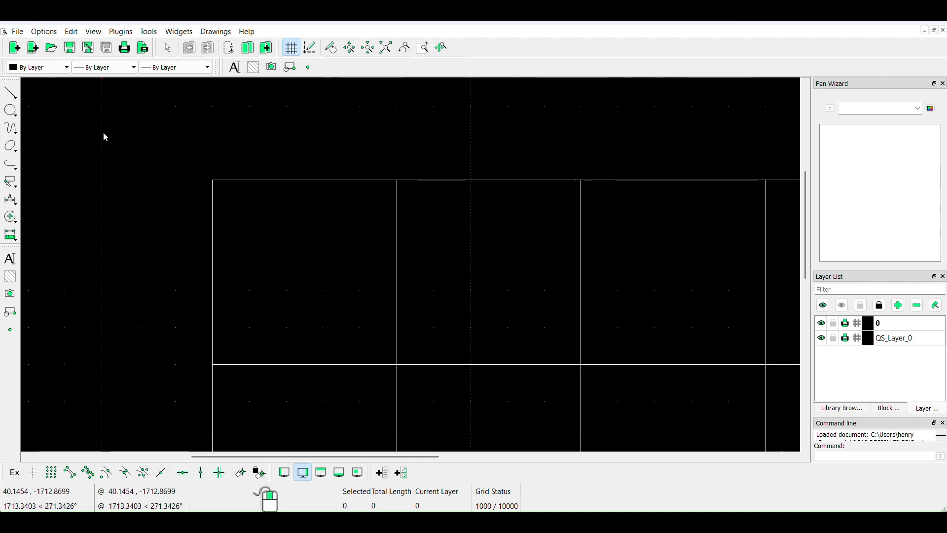
scroll(104, 134, "down", 4)
scroll(467, 310, "up", 4)
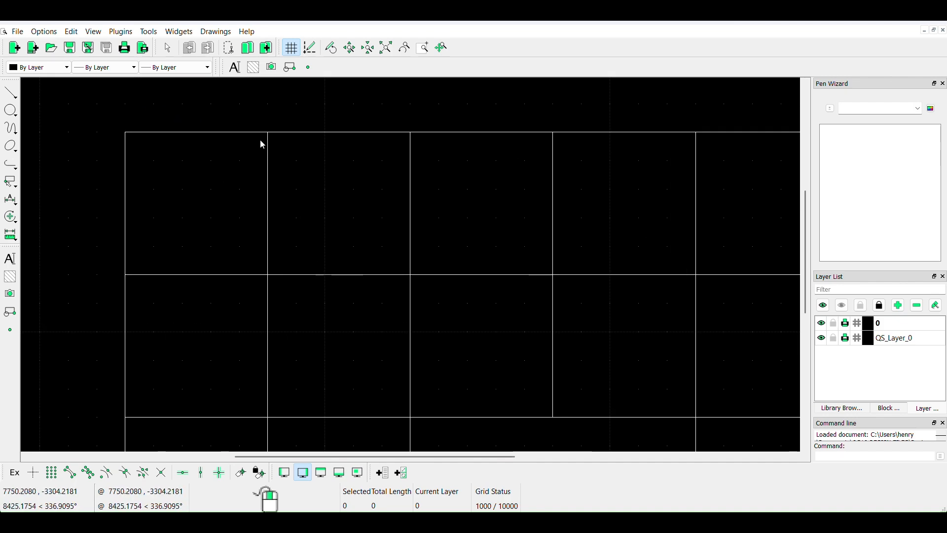
scroll(262, 131, "up", 3)
scroll(311, 170, "up", 2)
scroll(309, 173, "up", 4)
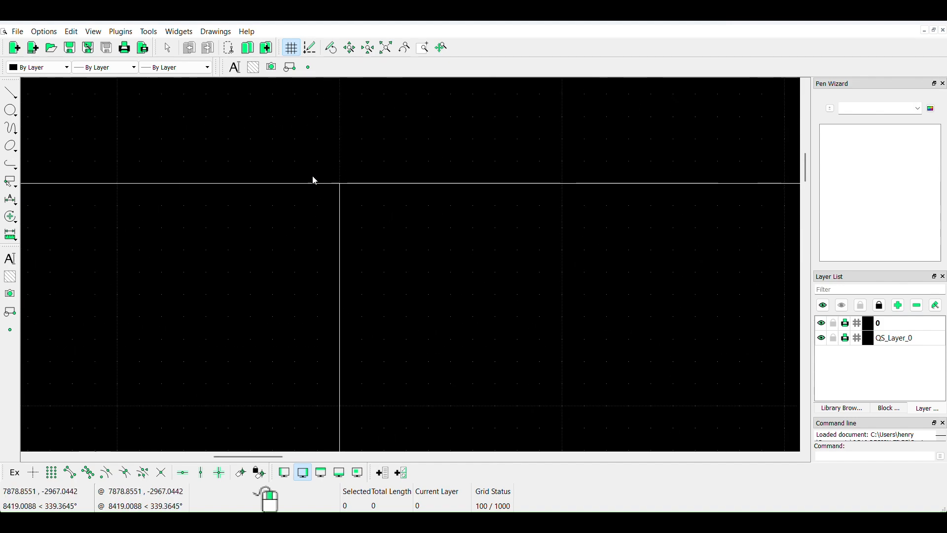
scroll(382, 226, "down", 4)
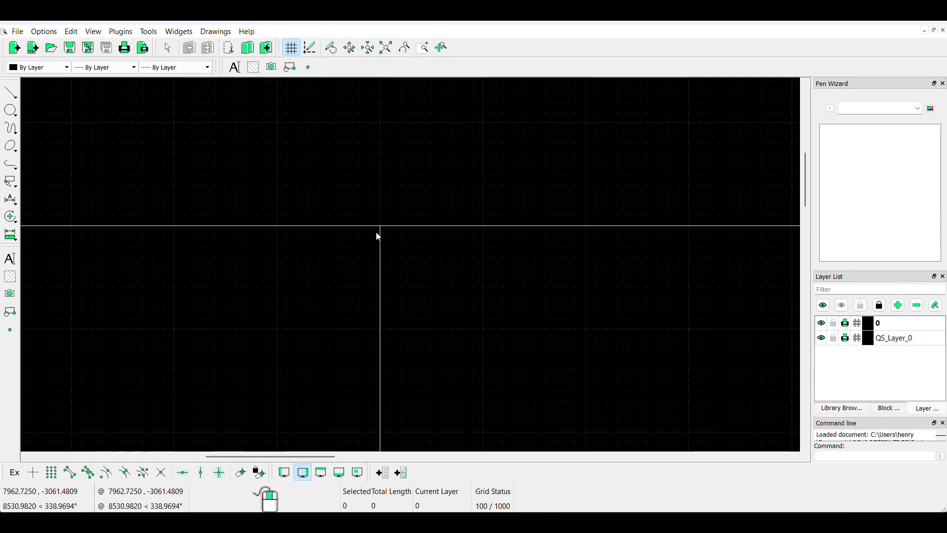
scroll(349, 121, "down", 4)
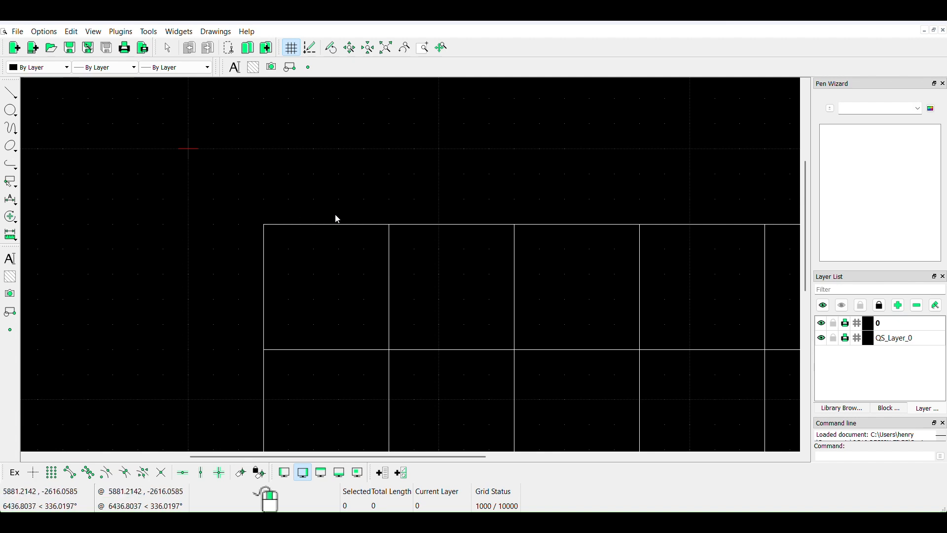
scroll(167, 182, "down", 4)
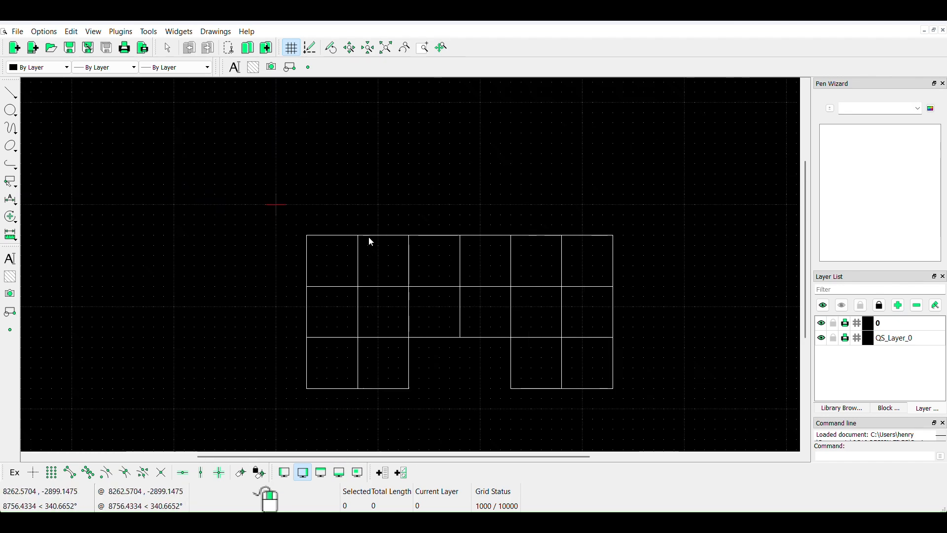
Examine the short middle vertical grid line and its junctions with the horizontal lines
scroll(460, 293, "up", 2)
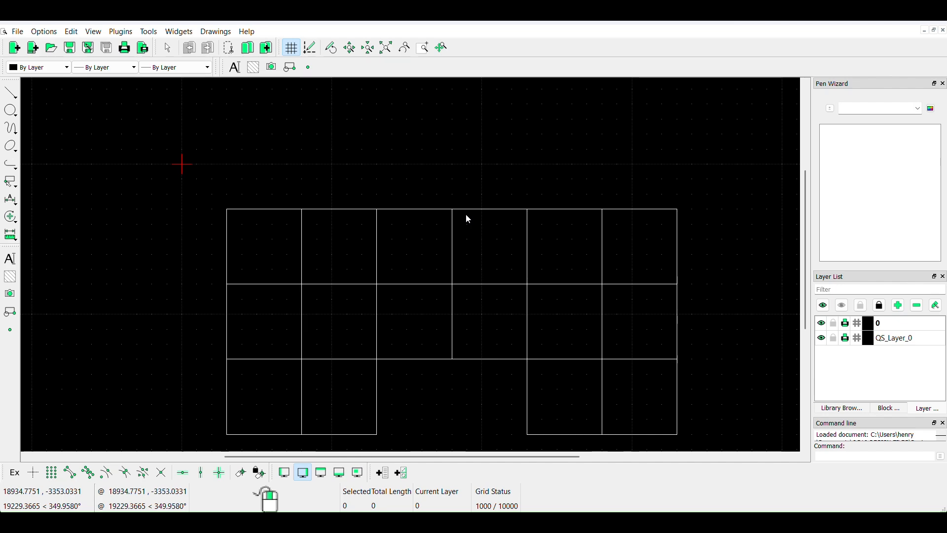
scroll(456, 220, "up", 2)
scroll(455, 215, "up", 1)
scroll(441, 202, "down", 2)
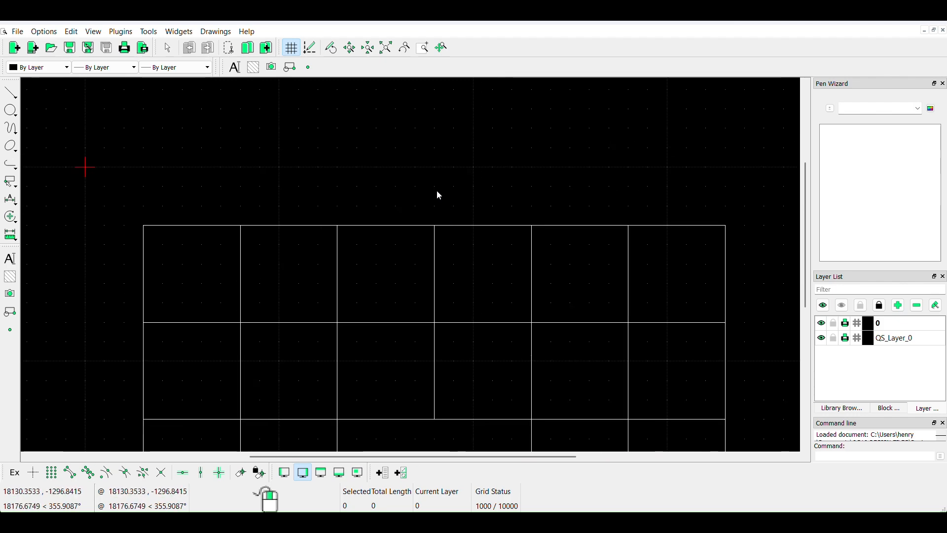
scroll(435, 190, "down", 2)
scroll(429, 276, "up", 5)
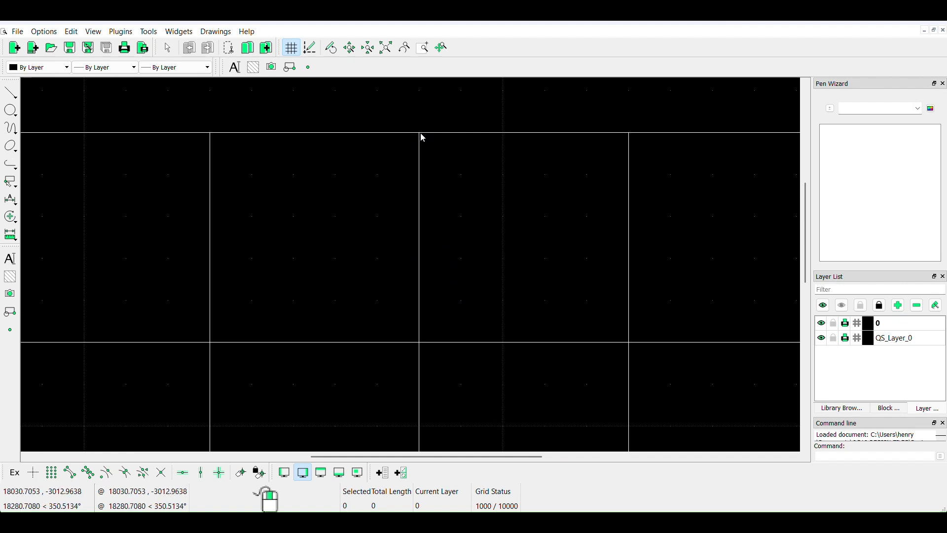
scroll(424, 140, "up", 4)
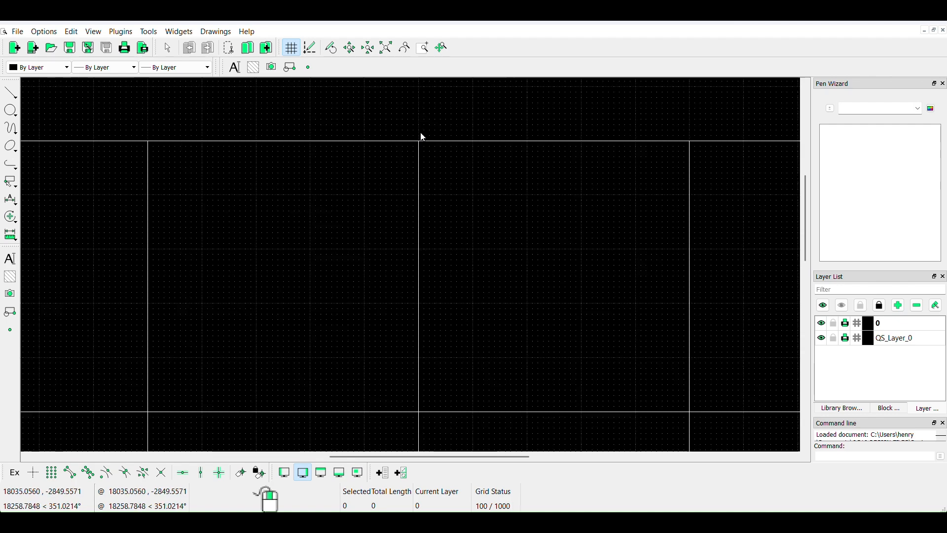
scroll(429, 140, "up", 5)
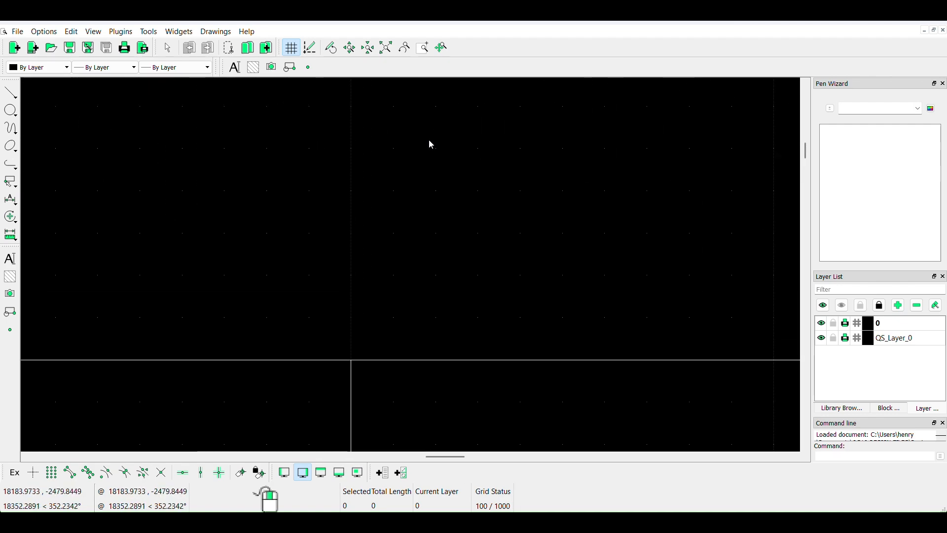
scroll(429, 141, "down", 5)
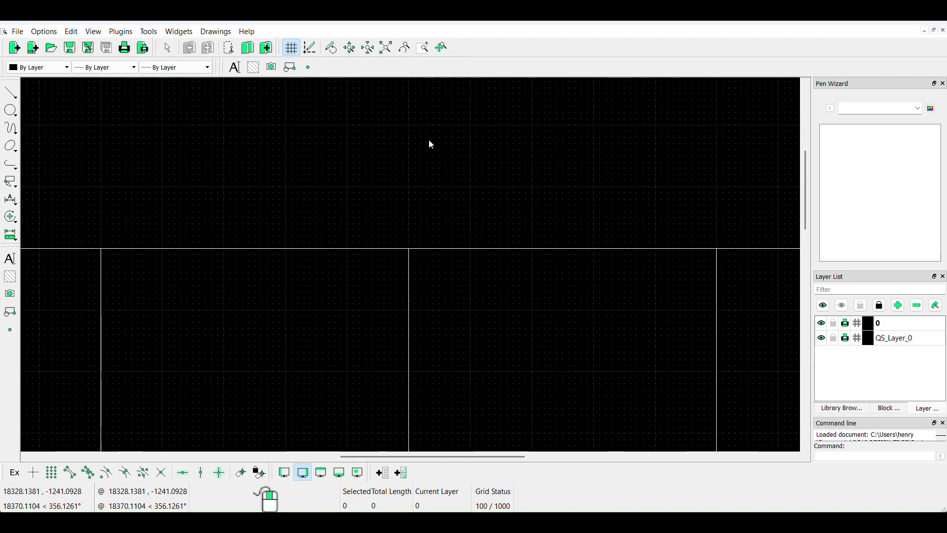
scroll(429, 140, "down", 5)
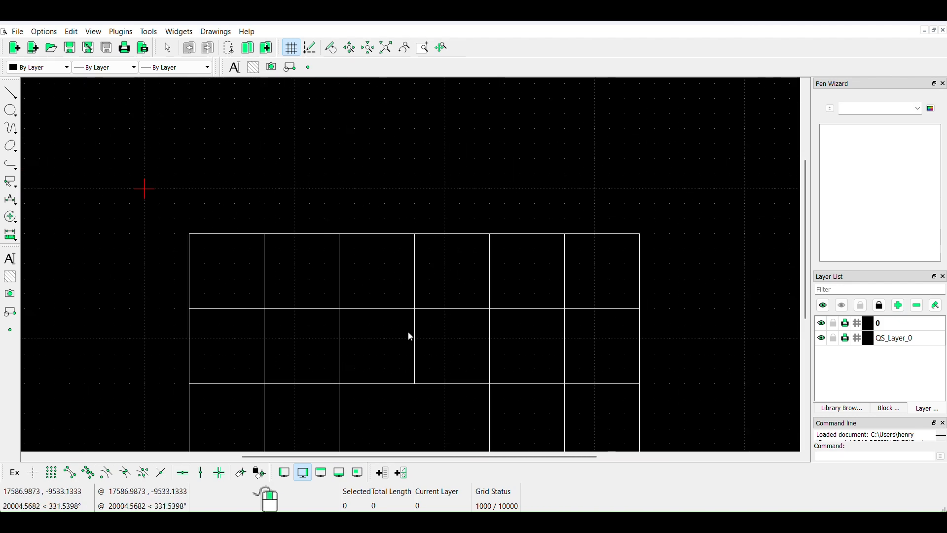
scroll(408, 335, "up", 2)
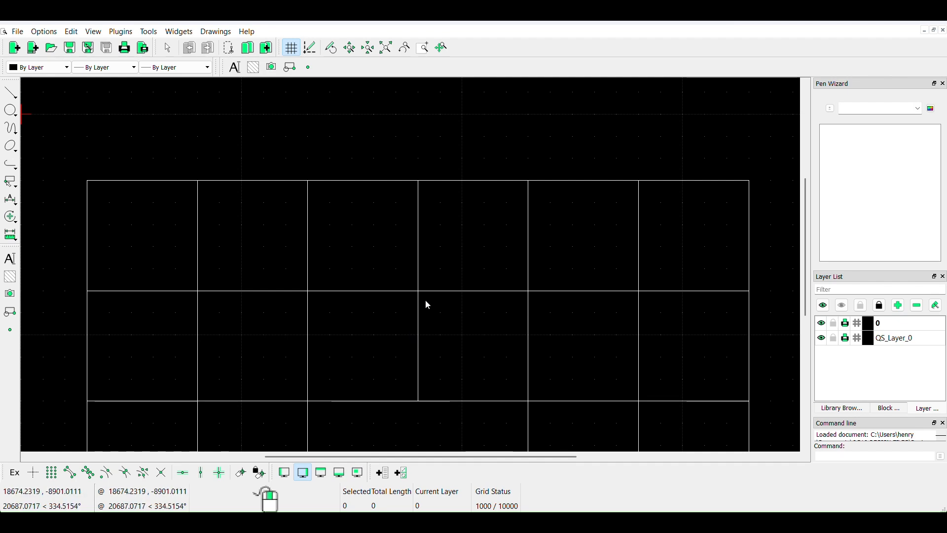
Compare the bare grid's full outline with the floor plans that carry panel marks, focusing on the first and second floors
scroll(259, 141, "down", 2)
scroll(258, 142, "down", 3)
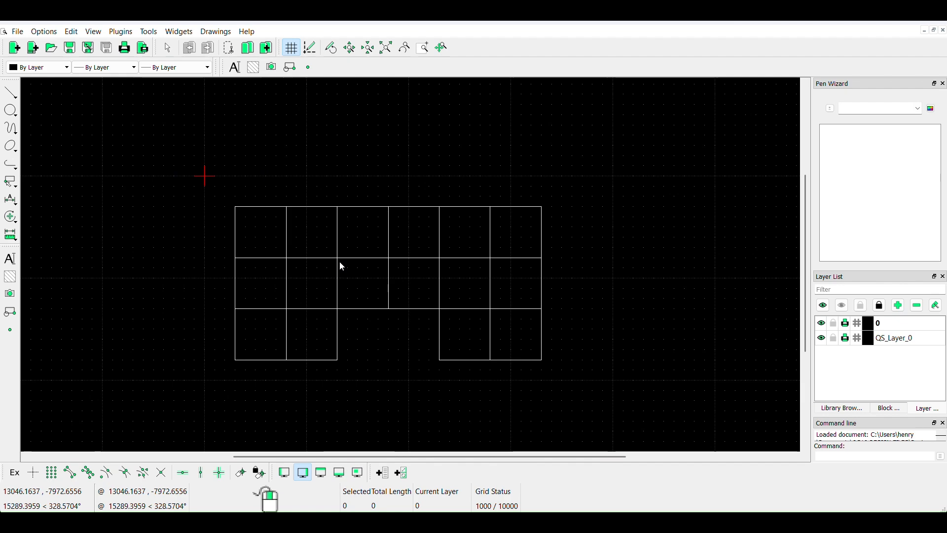
scroll(343, 291, "up", 3)
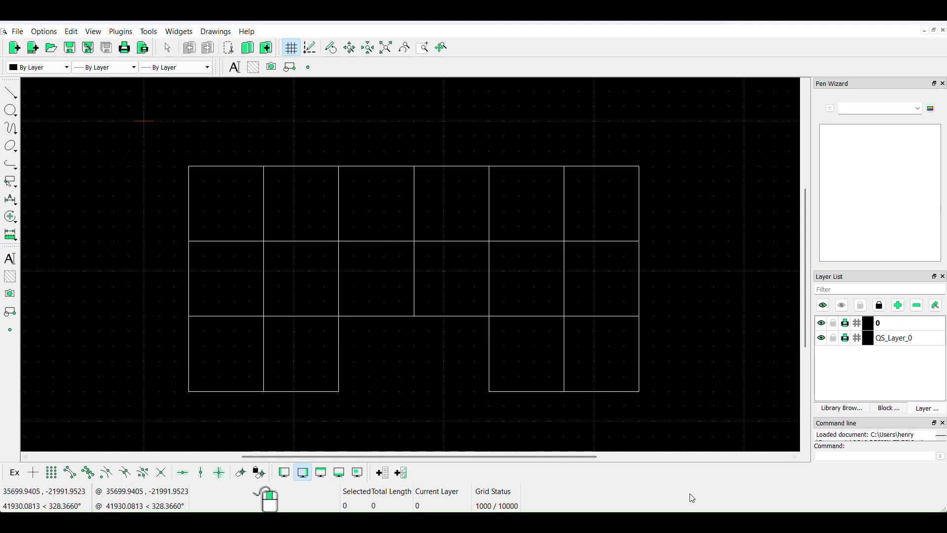
mouse_move(672, 522)
mouse_move(715, 475)
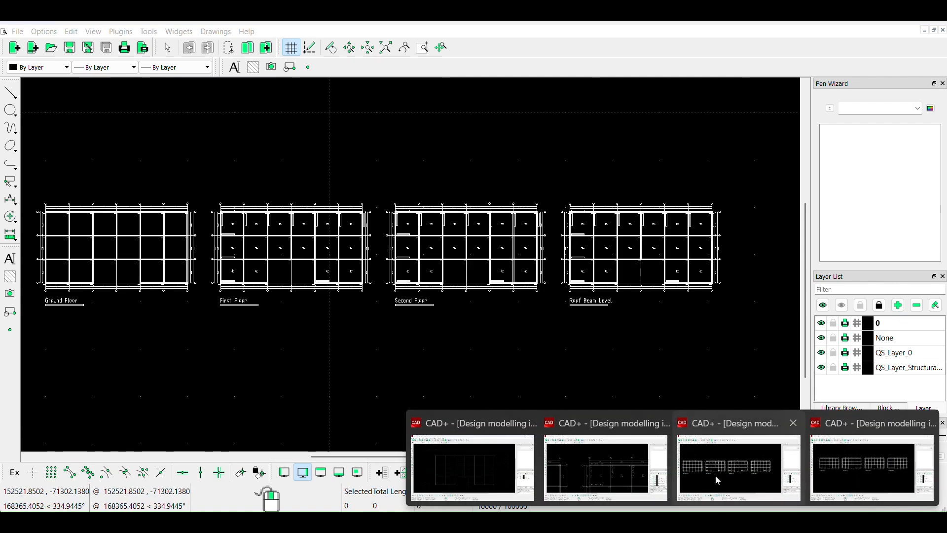
left_click(715, 474)
scroll(233, 225, "up", 3)
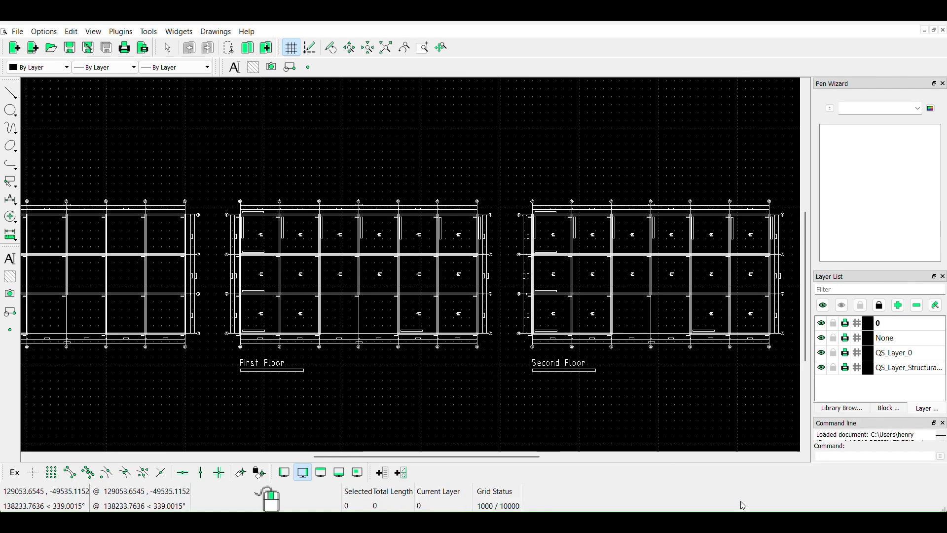
Examine the grid labels, bay dimensions and beam lines of the first floor plan in the drawing without panel marks
mouse_move(673, 522)
left_click(872, 471)
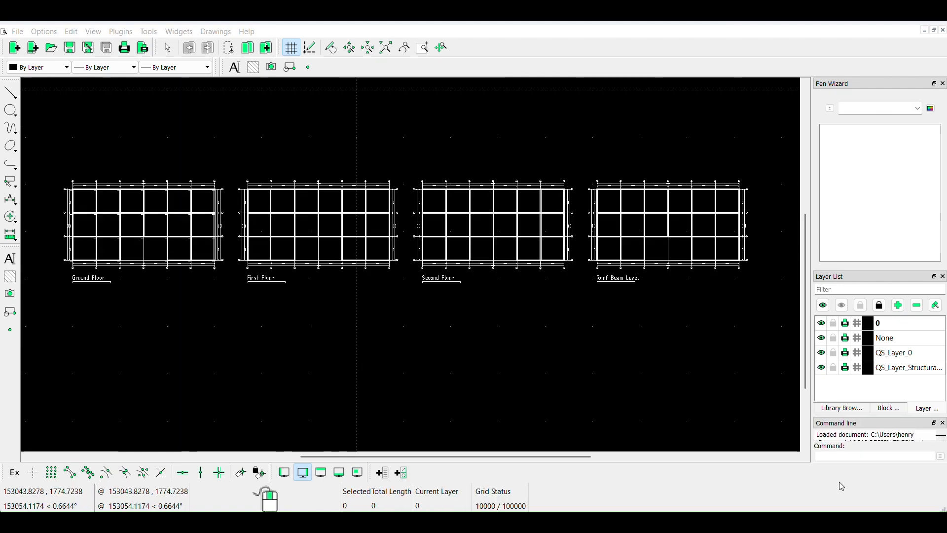
scroll(148, 190, "up", 2)
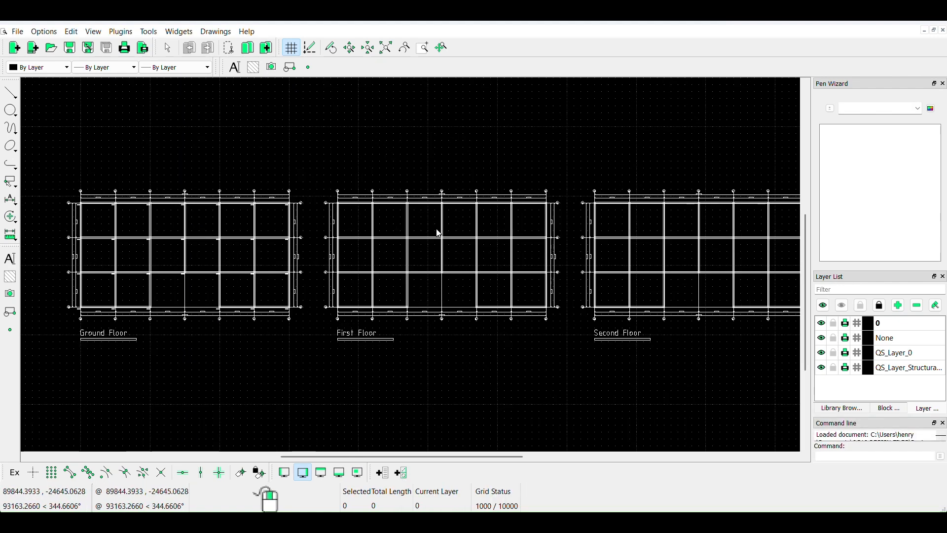
scroll(420, 229, "up", 5)
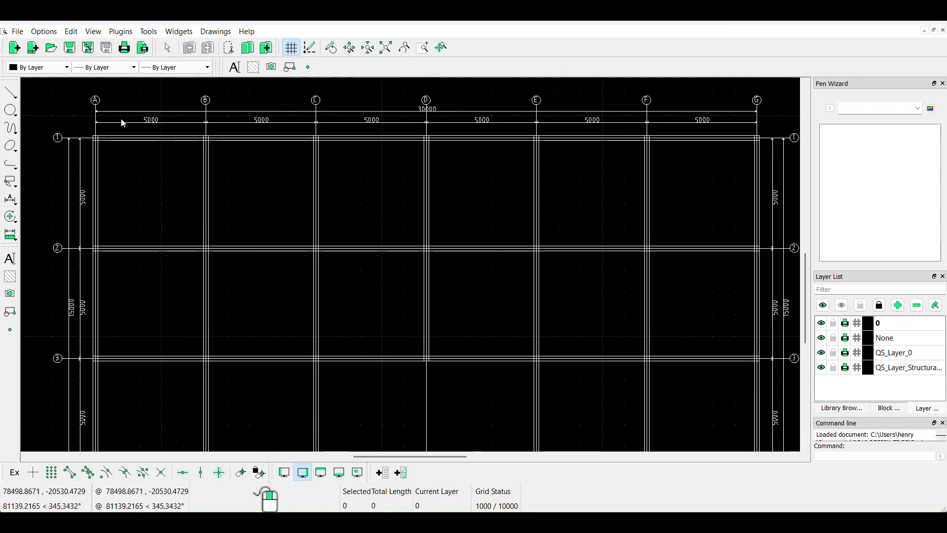
scroll(80, 114, "up", 3)
scroll(79, 118, "up", 1)
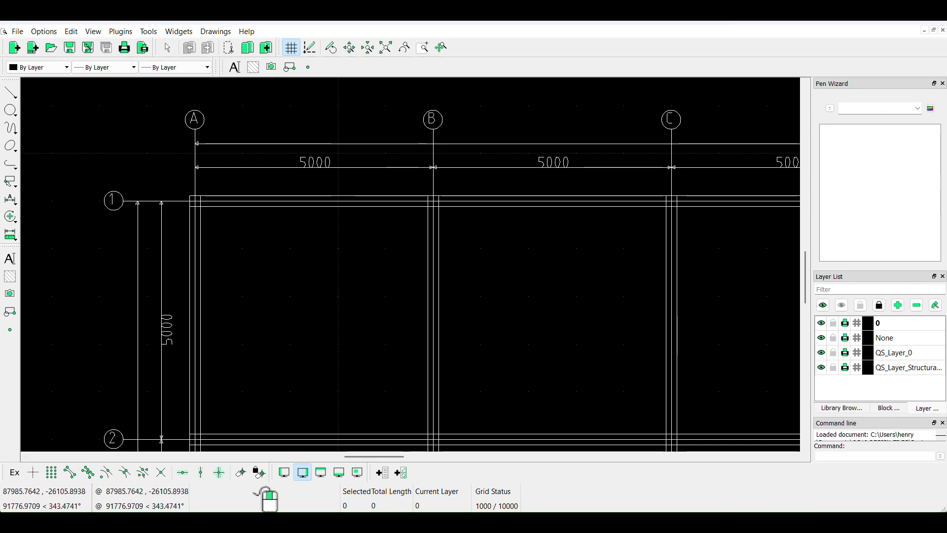
Return to the bare grid drawing and examine its upper-left bays and overall outline
mouse_move(725, 522)
mouse_move(598, 465)
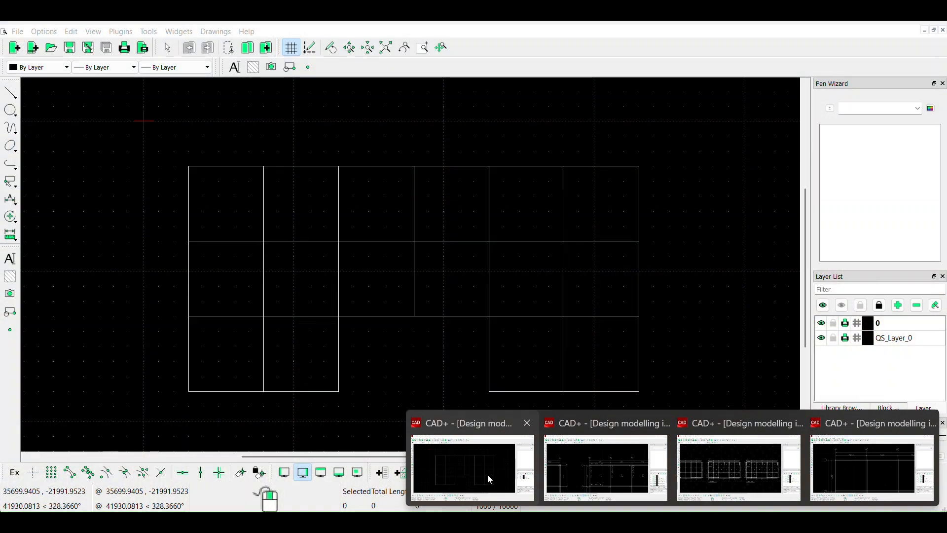
left_click(489, 478)
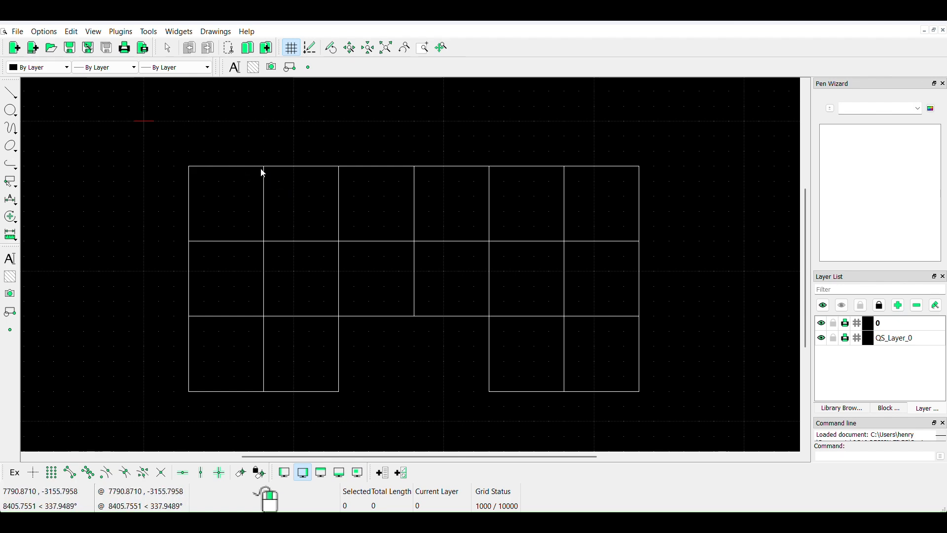
scroll(262, 173, "up", 2)
scroll(293, 202, "down", 2)
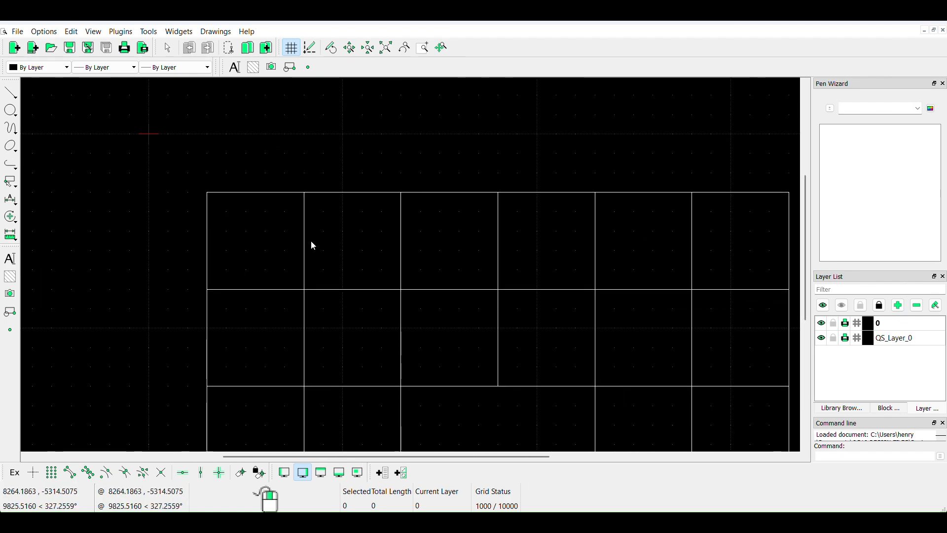
scroll(303, 294, "up", 3)
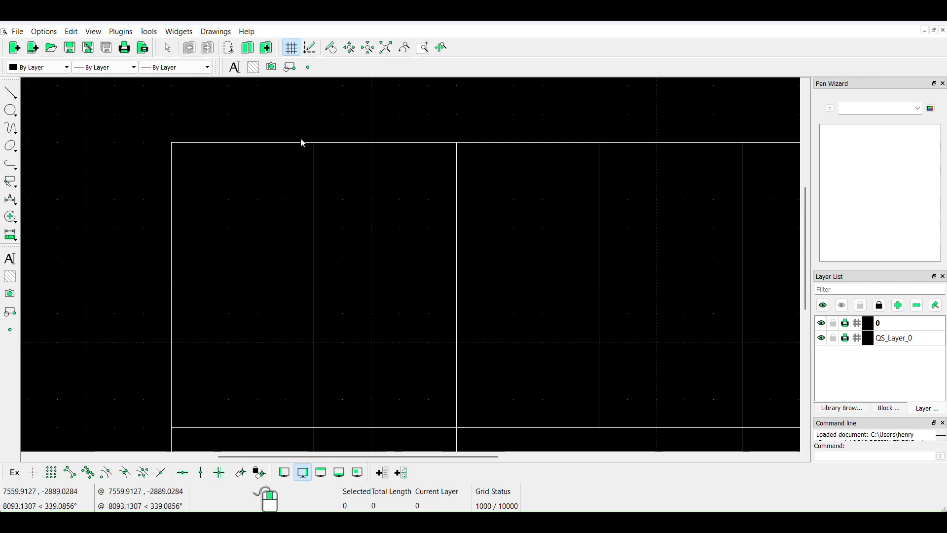
scroll(242, 144, "down", 2)
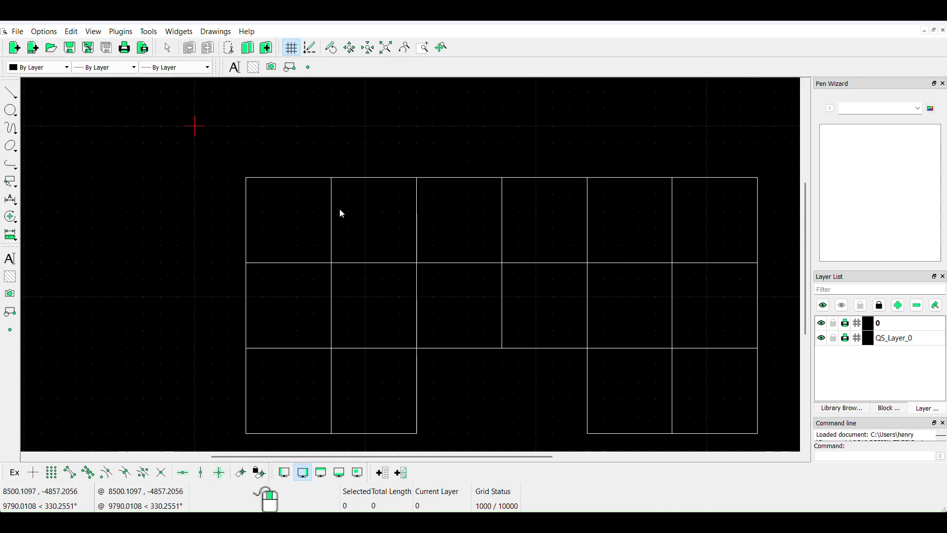
scroll(343, 212, "up", 2)
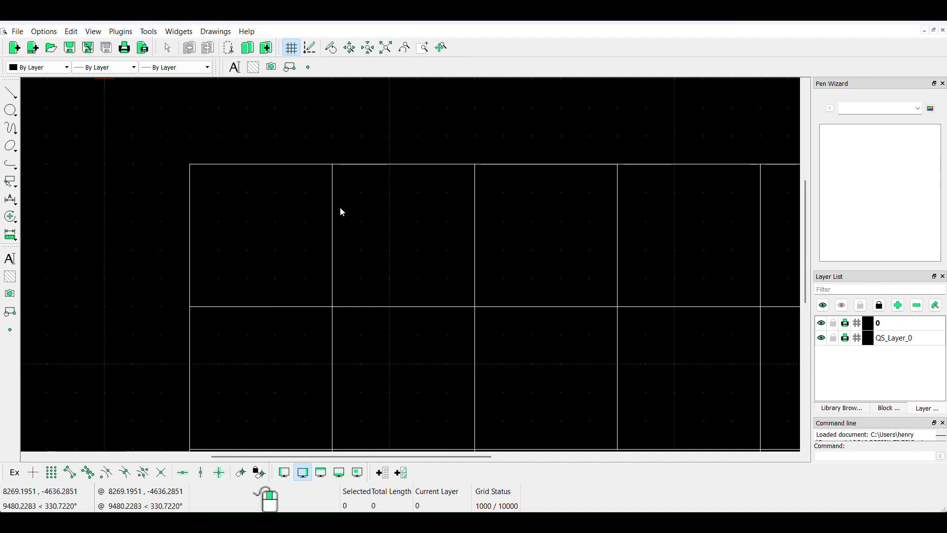
scroll(170, 138, "down", 1)
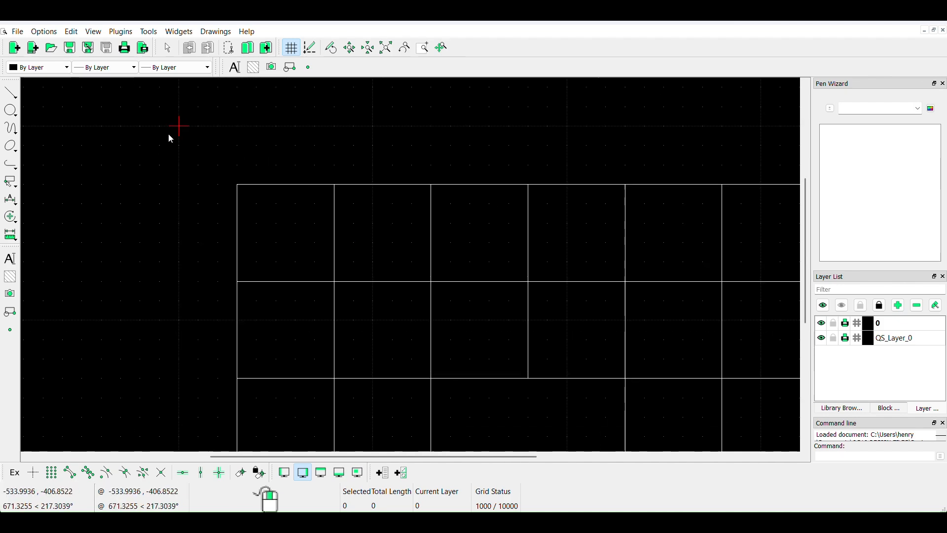
scroll(170, 138, "down", 1)
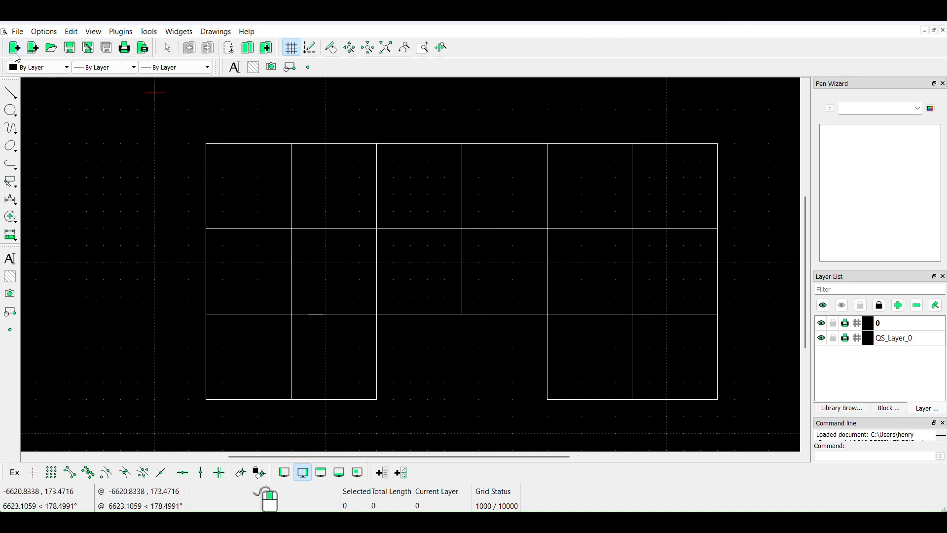
left_click(17, 31)
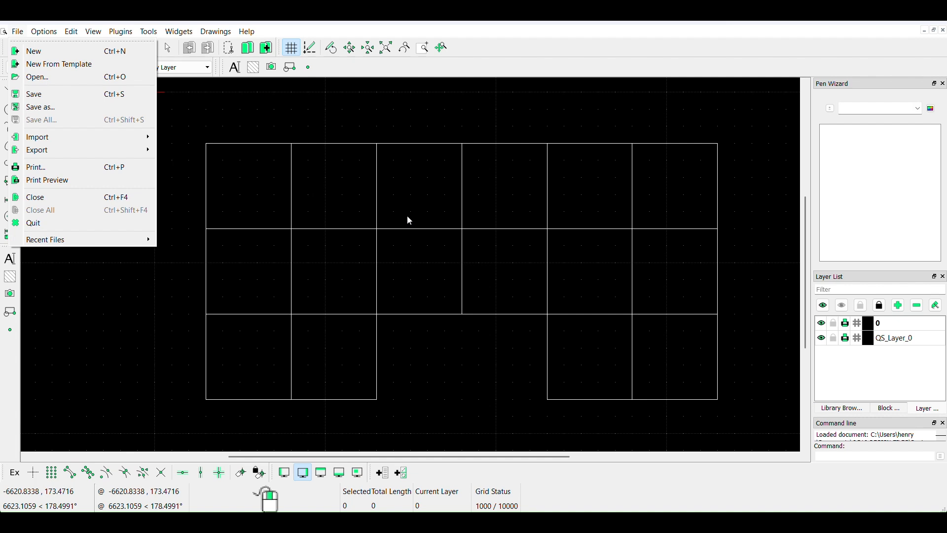
key("Escape")
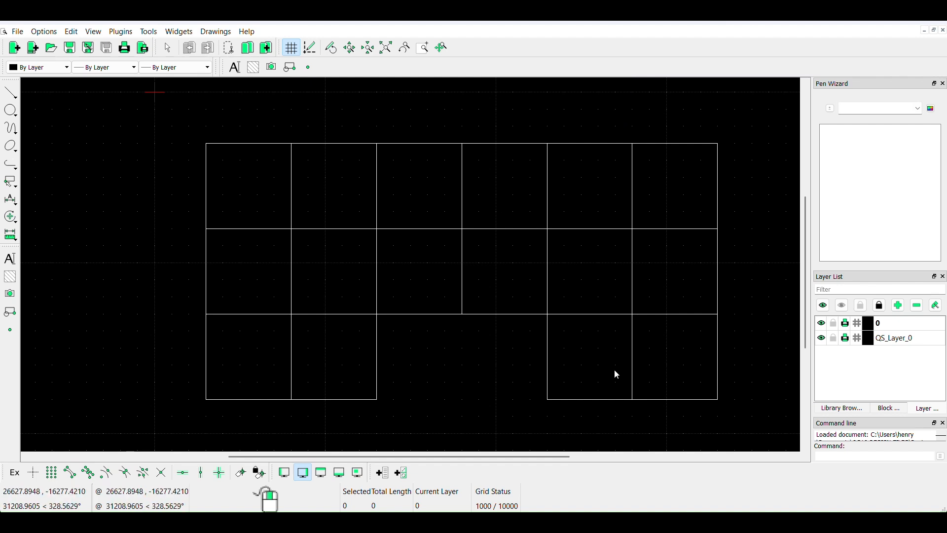
Switch to a blank QuickStructureSeries 10 project and set the fill colour to bright blue, keeping No Fill Colour off
mouse_move(683, 522)
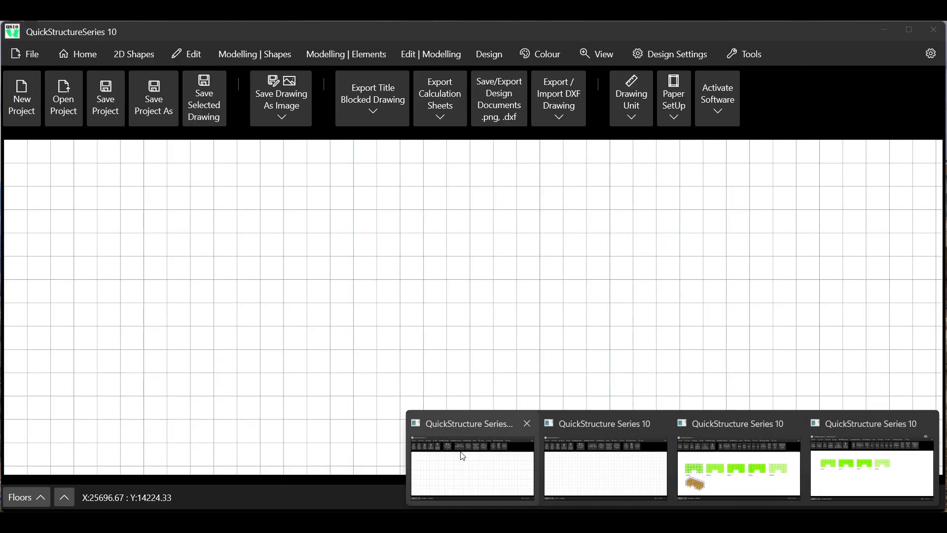
left_click(463, 457)
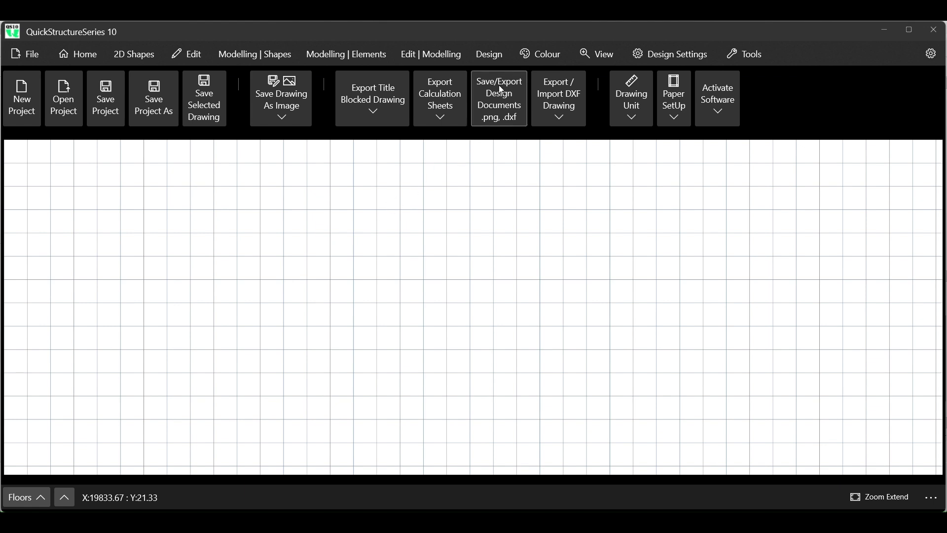
left_click(537, 58)
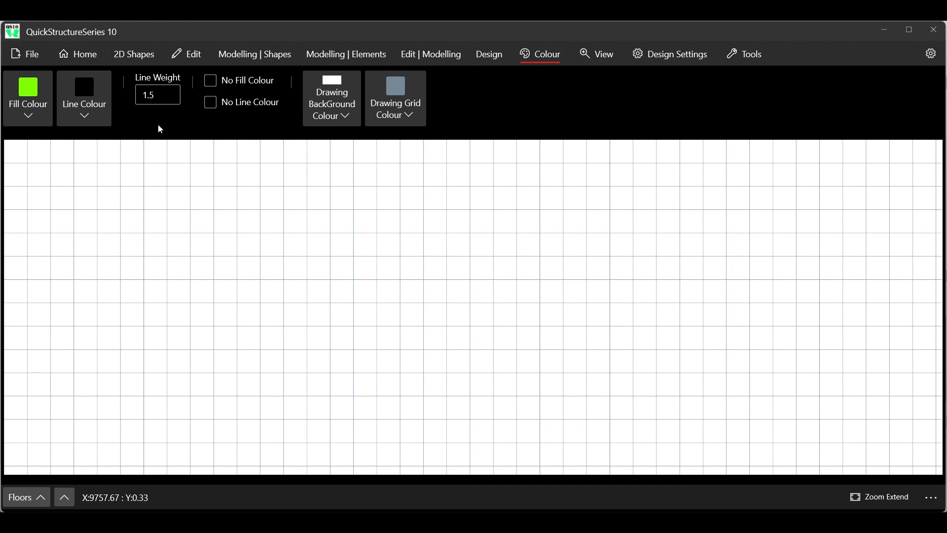
left_click(26, 117)
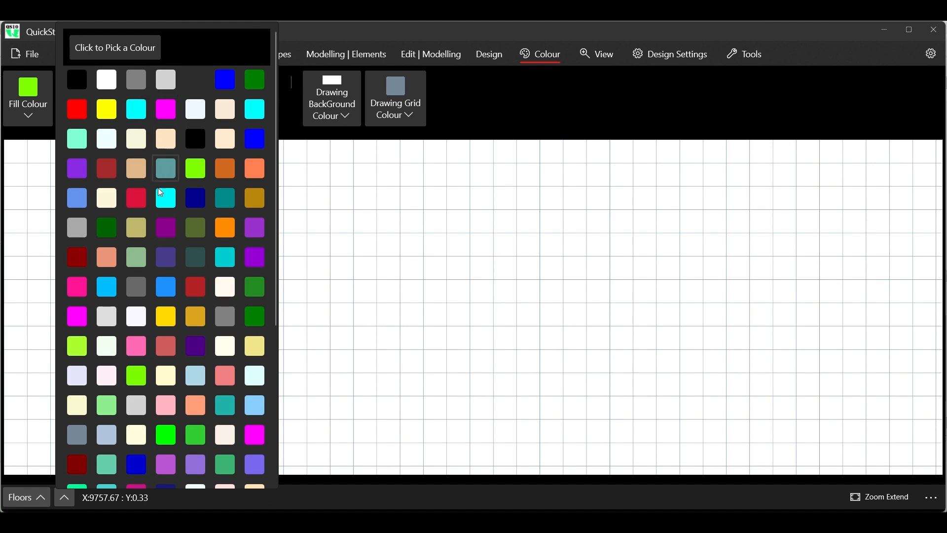
left_click(163, 296)
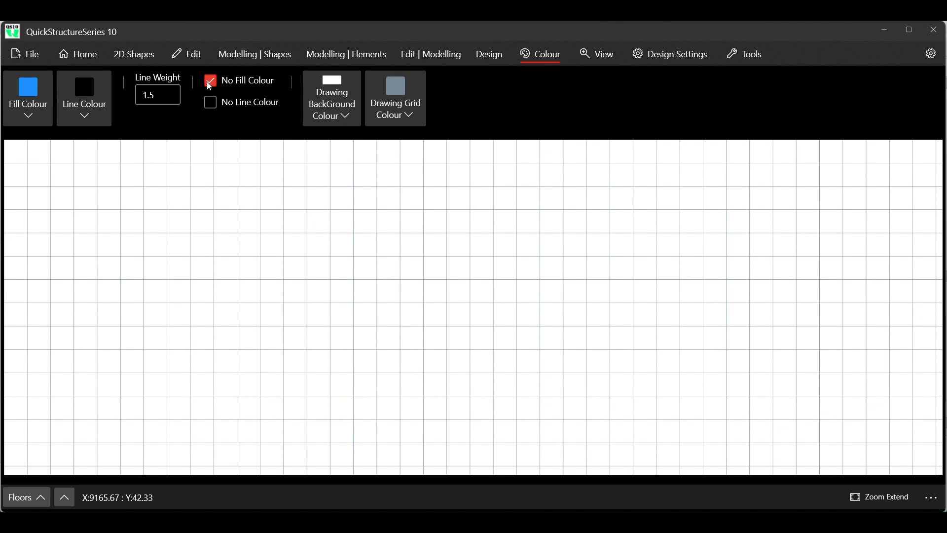
left_click(210, 83)
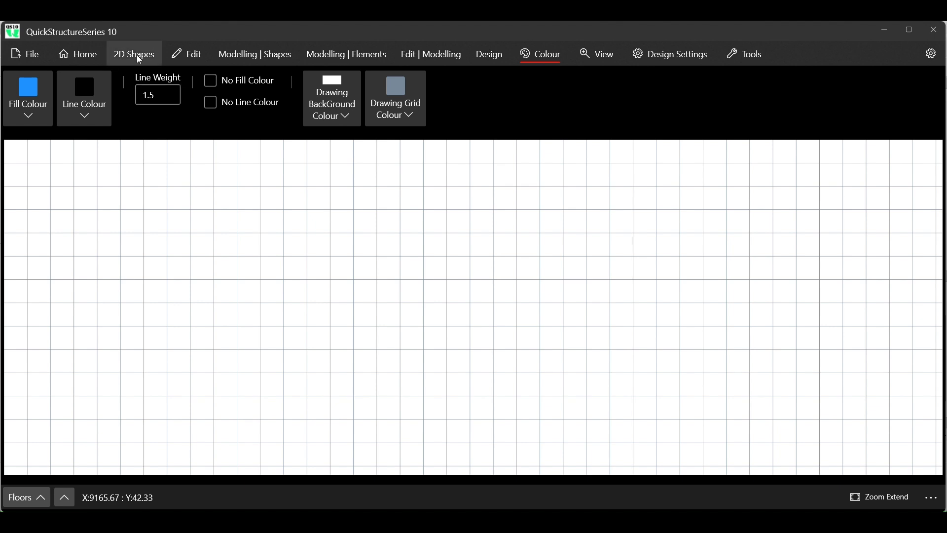
Import the AutoCAD DXF drawing "Design modelling in DXF1" from the QS10 DESIGN FILES folder and inspect the whole panel layout
left_click(30, 60)
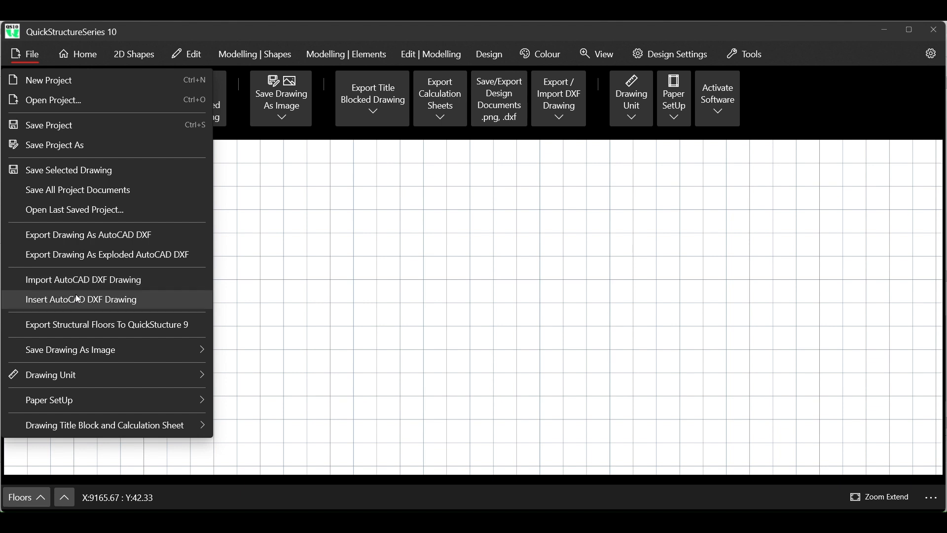
left_click(76, 288)
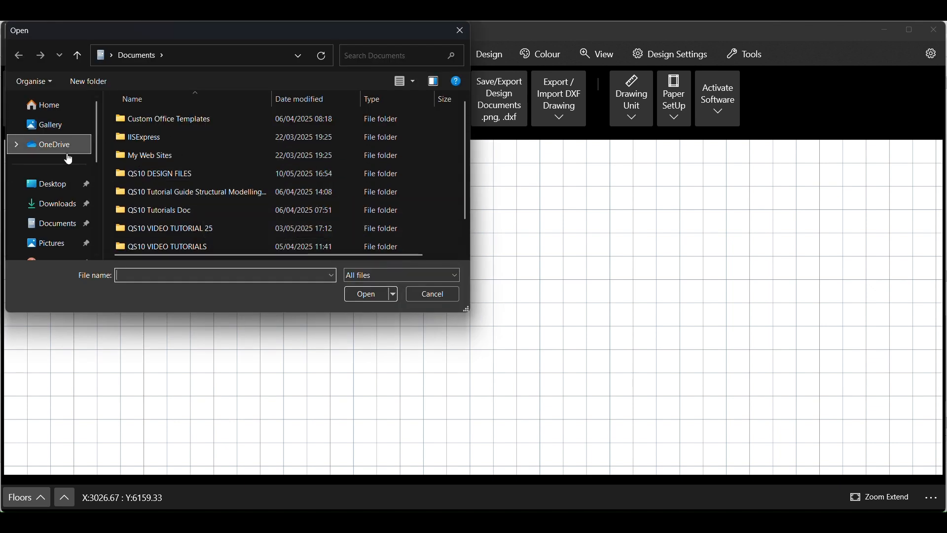
scroll(66, 161, "down", 1)
scroll(66, 161, "down", 2)
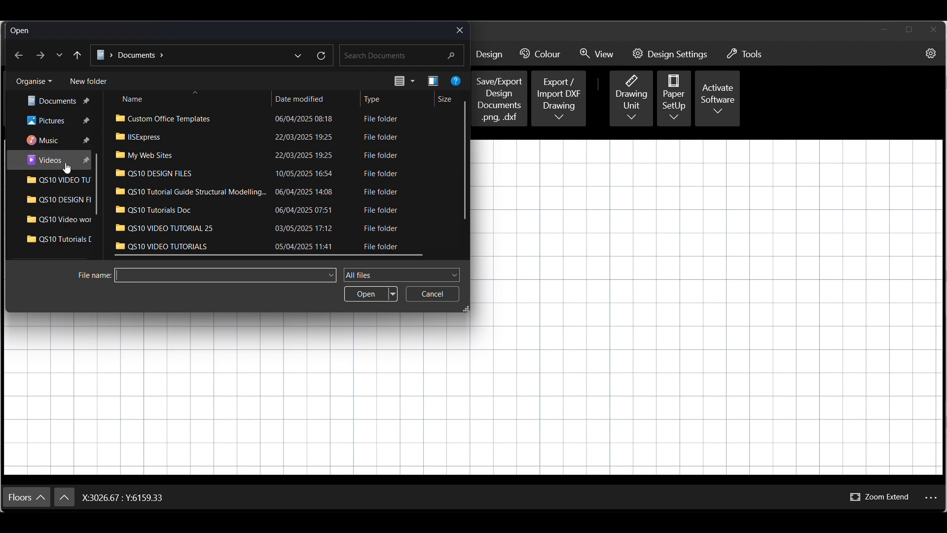
left_click(61, 205)
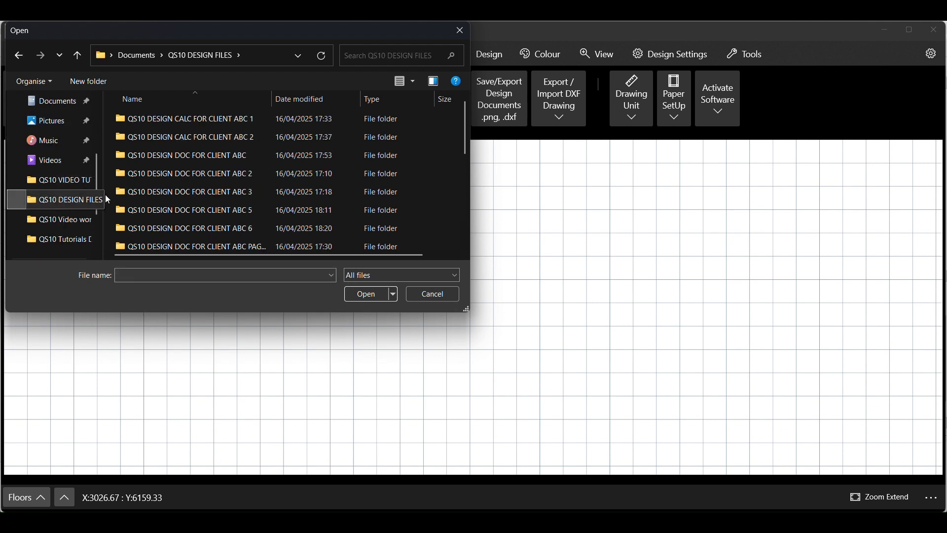
scroll(200, 217, "down", 3)
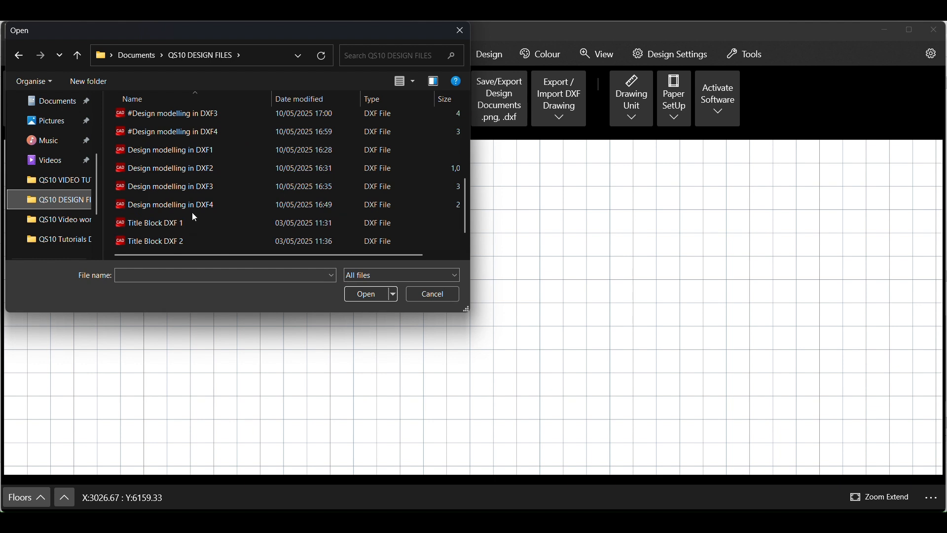
left_click(173, 207)
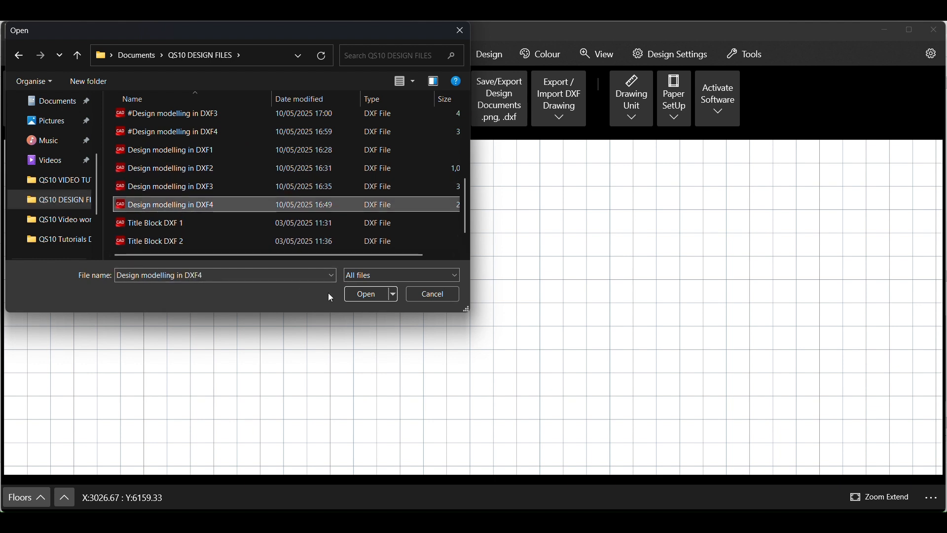
left_click(197, 150)
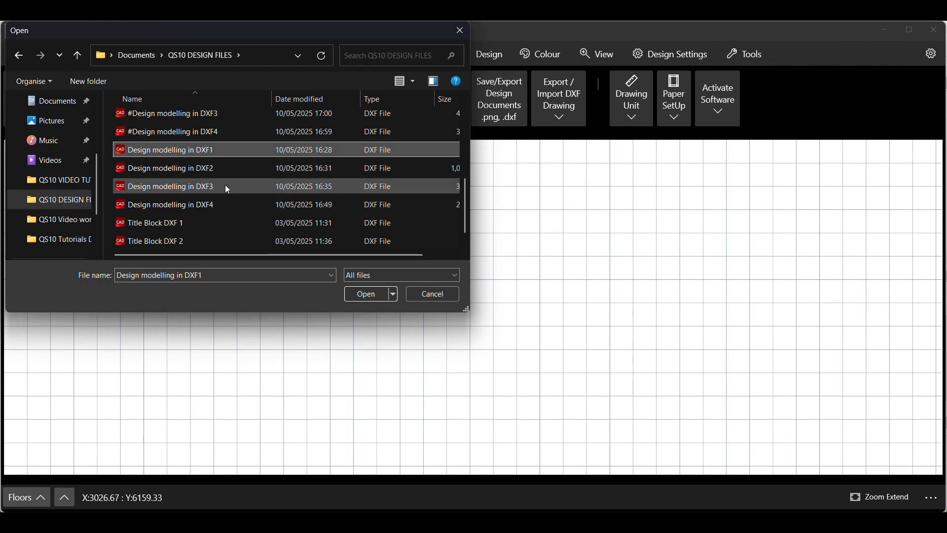
left_click(369, 295)
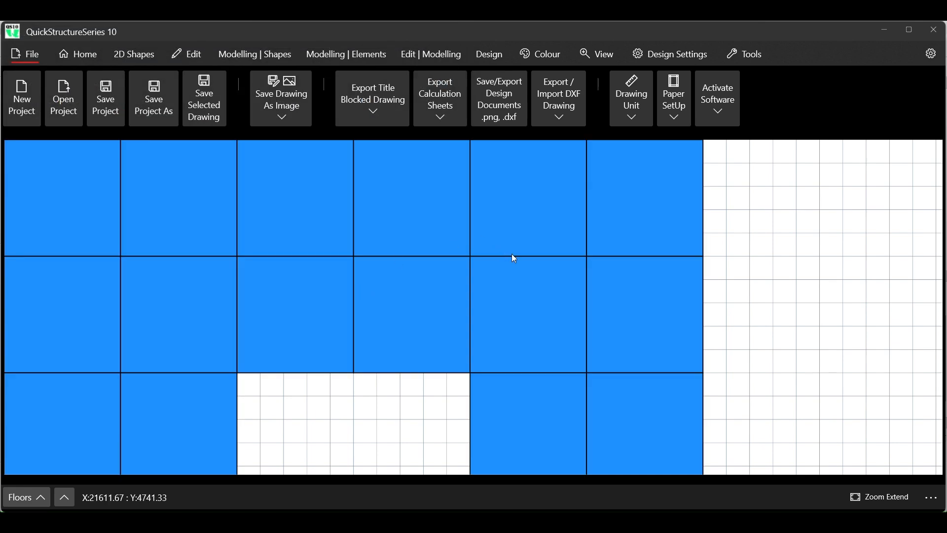
scroll(552, 294, "down", 3)
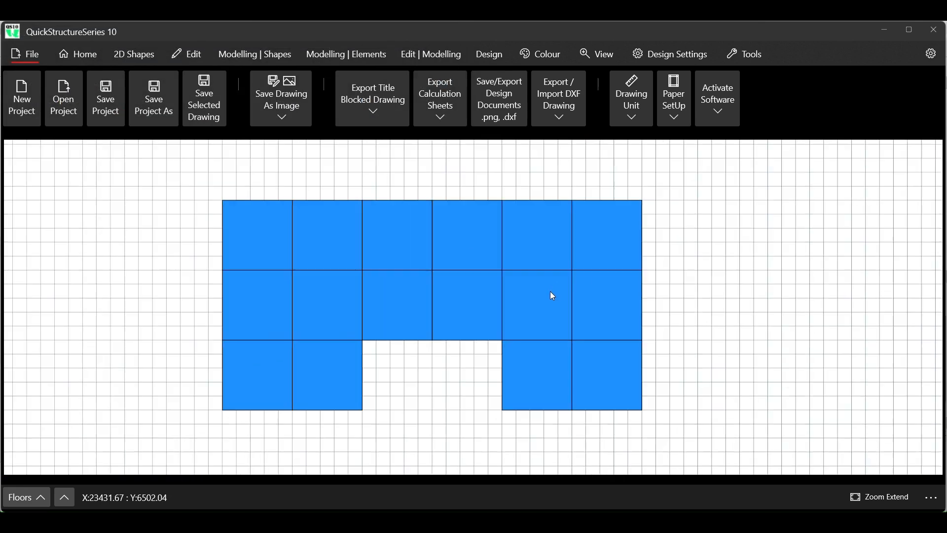
scroll(553, 312, "up", 1)
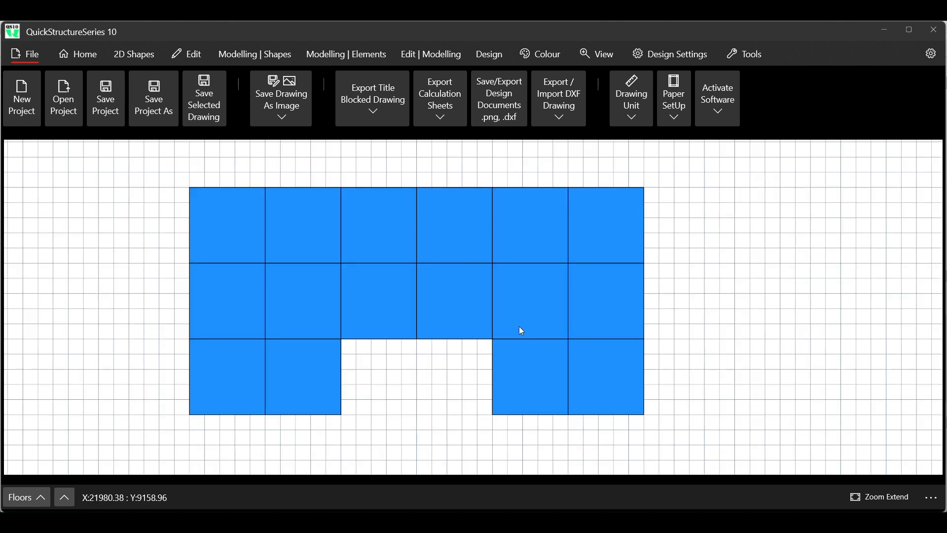
scroll(525, 330, "up", 1)
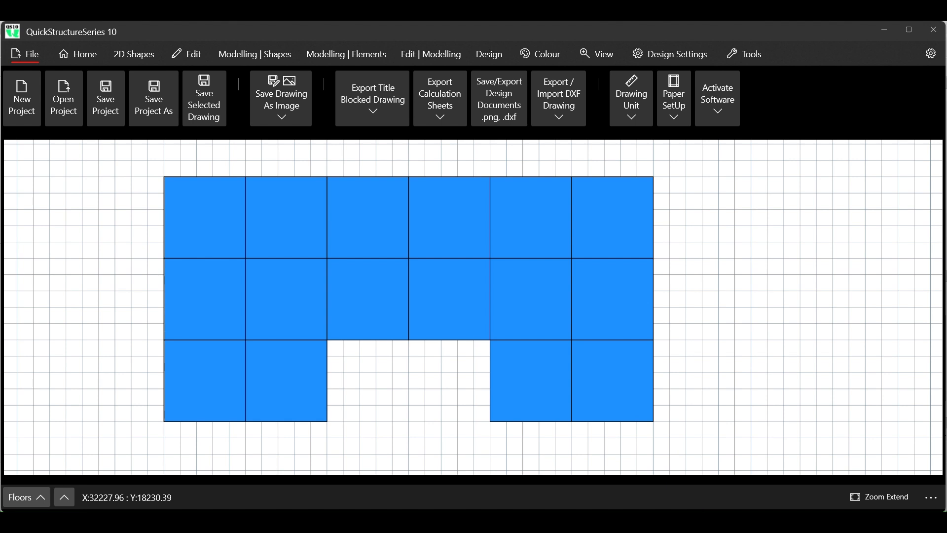
Switch to the bare CAD+ grid drawing, then back to QuickStructureSeries 10 to compare the imported filled panels with it
mouse_move(661, 522)
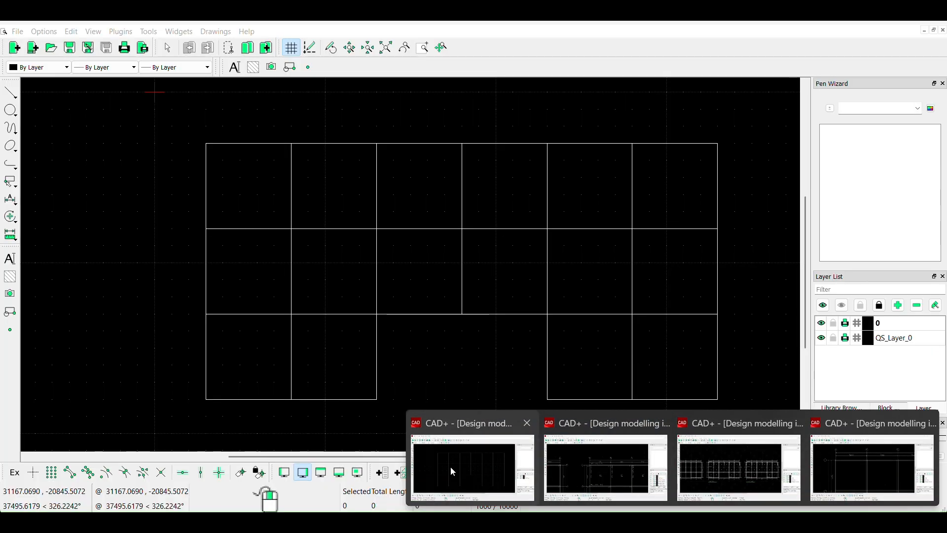
left_click(452, 471)
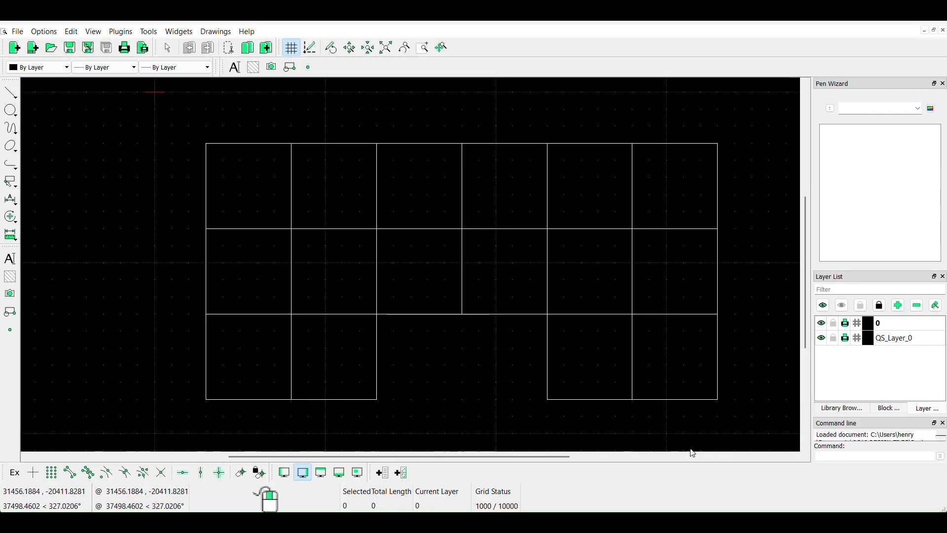
mouse_move(690, 522)
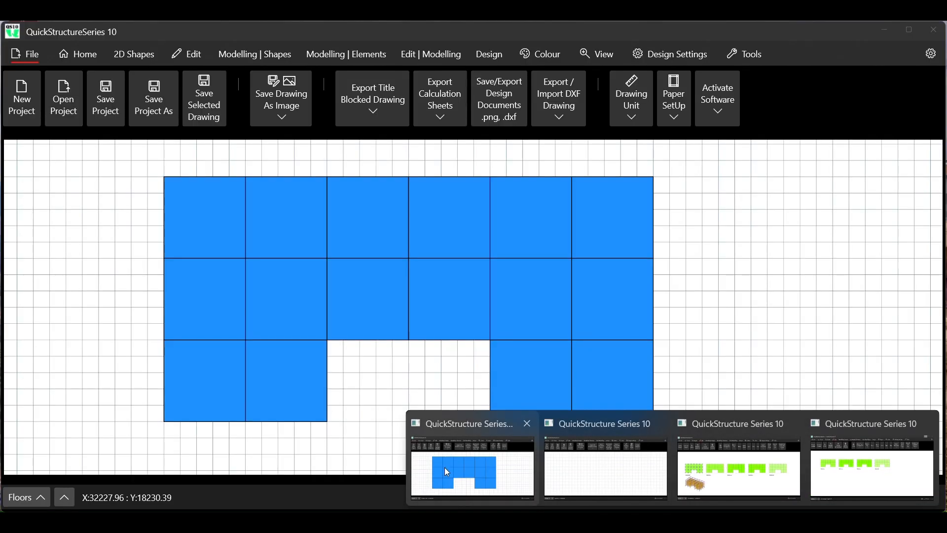
left_click(445, 473)
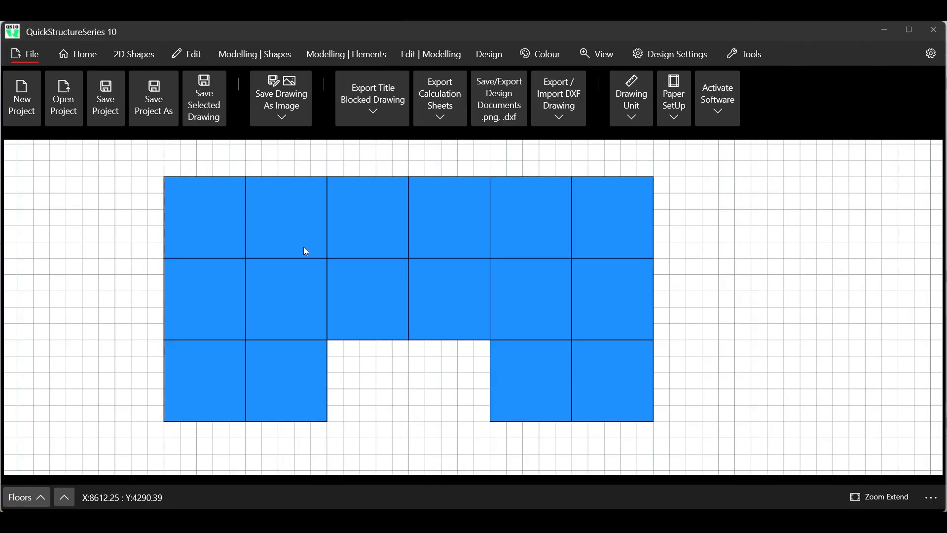
scroll(217, 247, "down", 1)
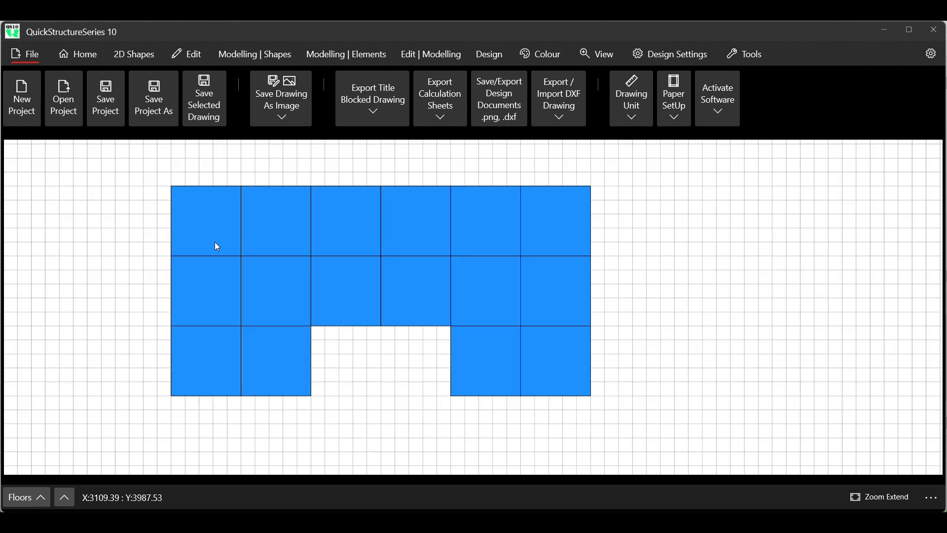
scroll(365, 327, "up", 1)
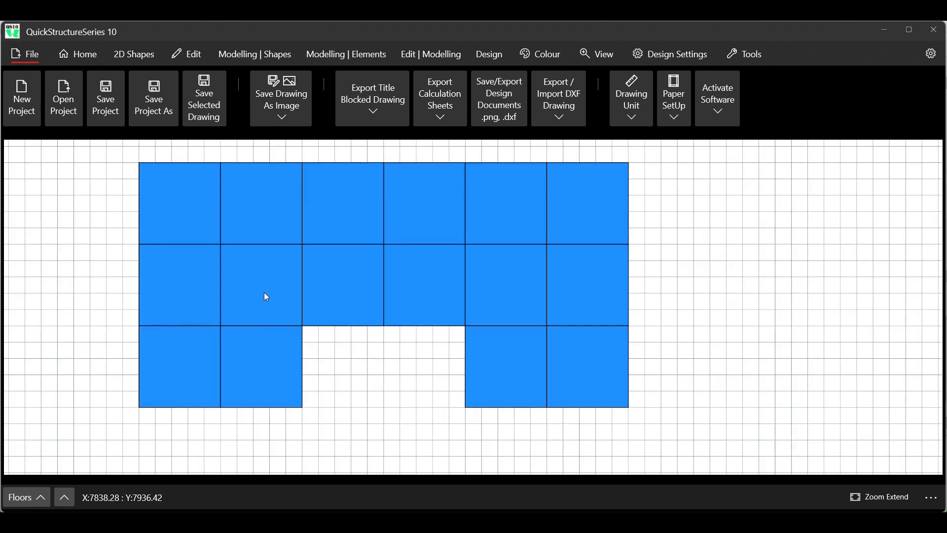
scroll(269, 296, "down", 1)
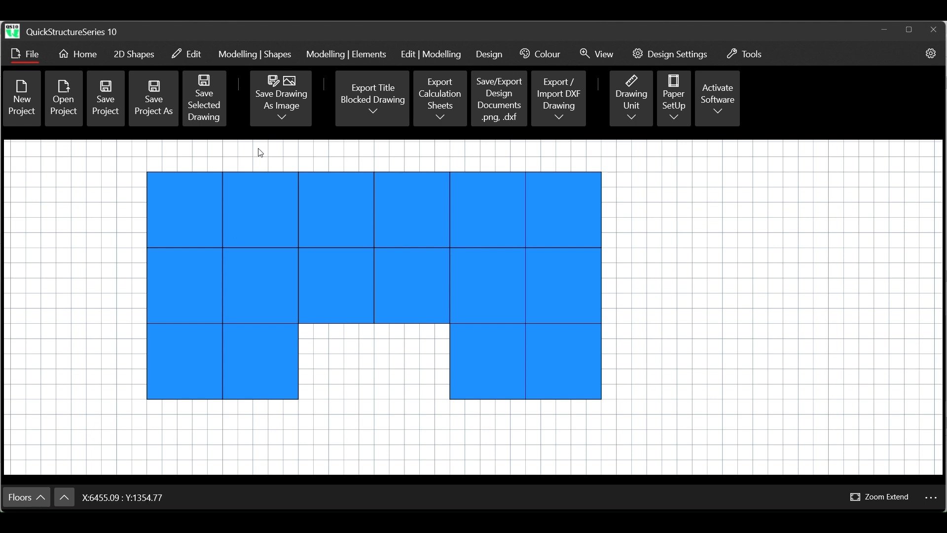
Review the floor types that can be added from an AutoCAD DXF in shape modelling, without choosing one
left_click(255, 57)
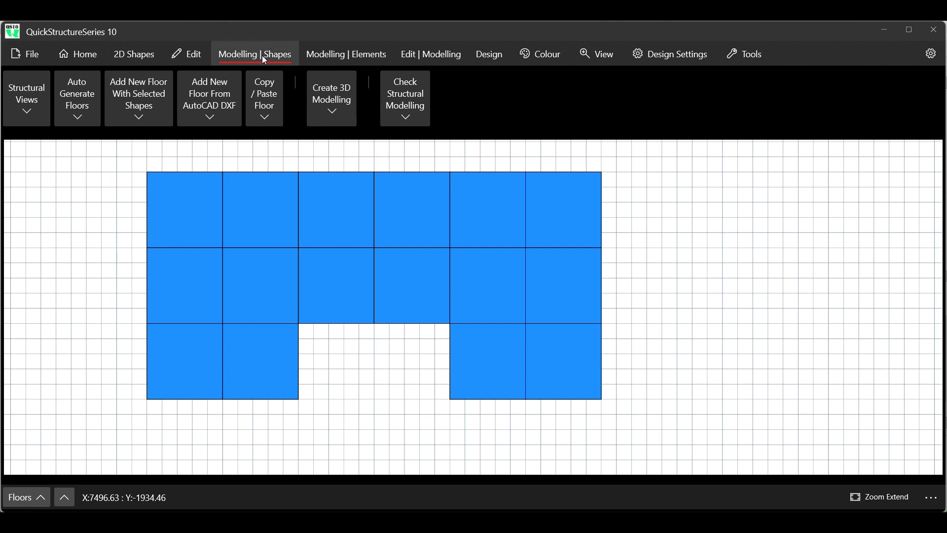
left_click(210, 115)
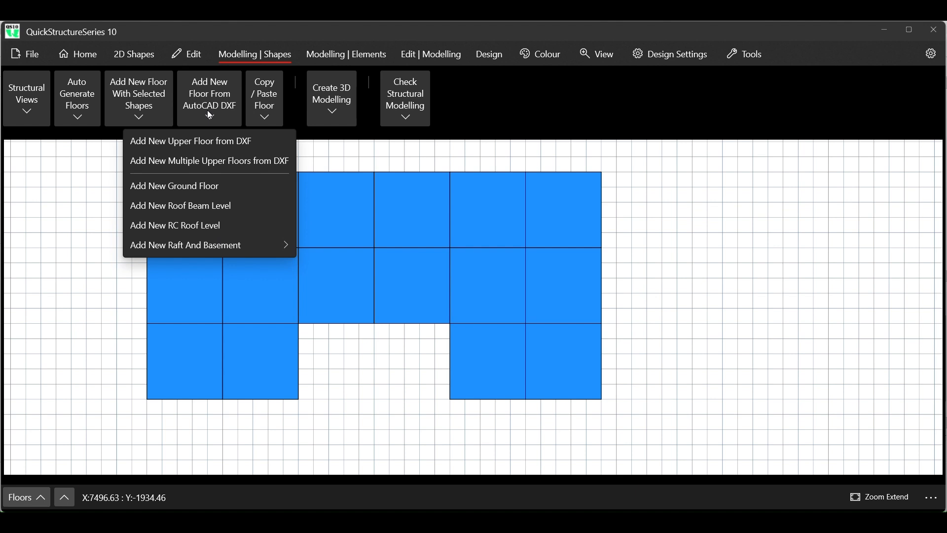
left_click(460, 119)
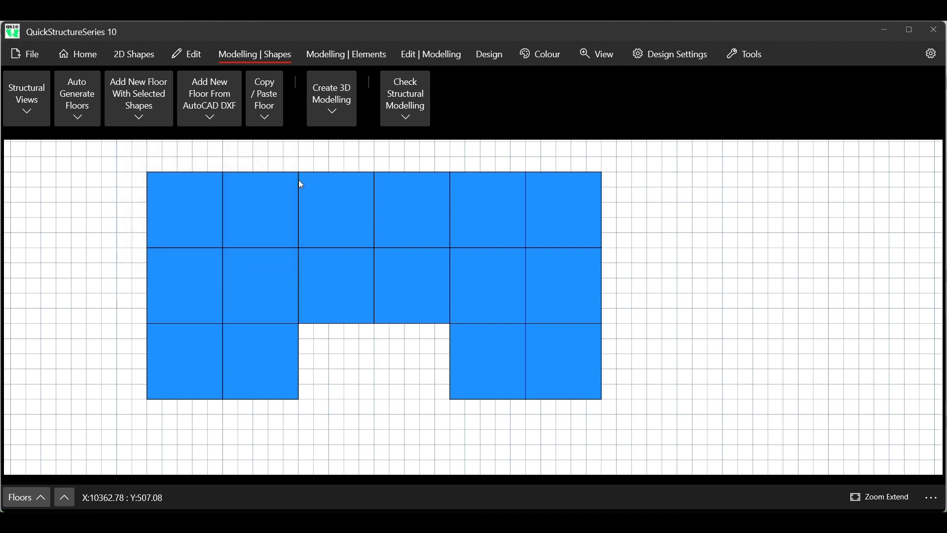
Insert the AutoCAD DXF drawing "Design modelling in DXF1" as a second panel layout beside the first, at about X 37985, Y 112
scroll(271, 184, "down", 5)
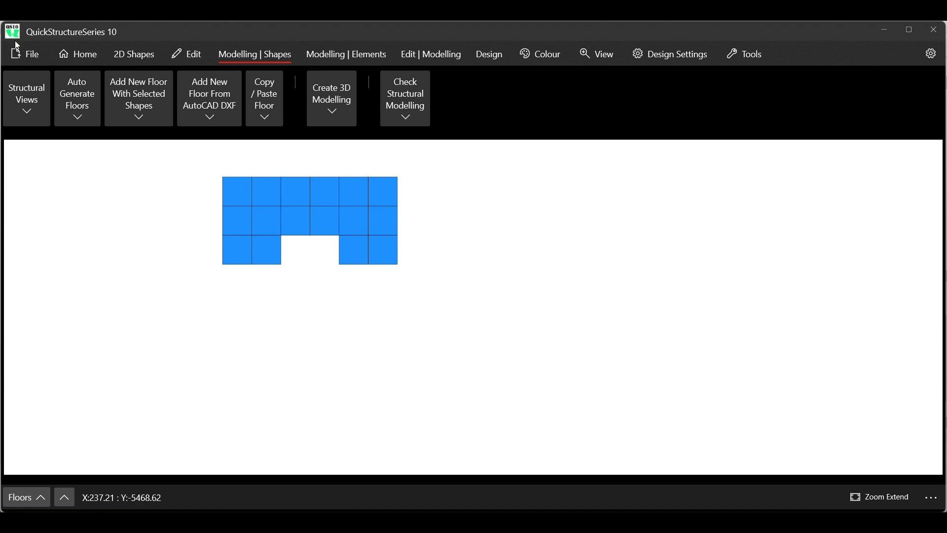
left_click(16, 59)
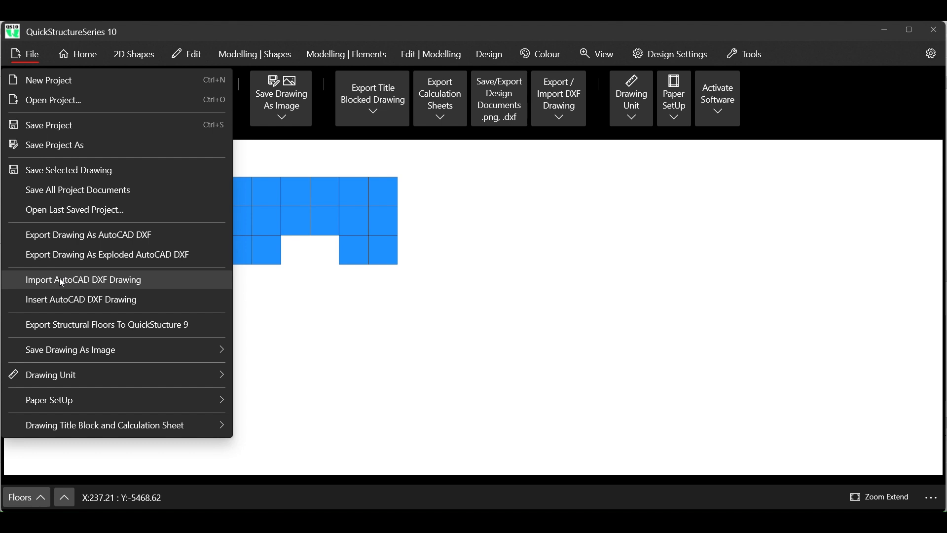
left_click(84, 300)
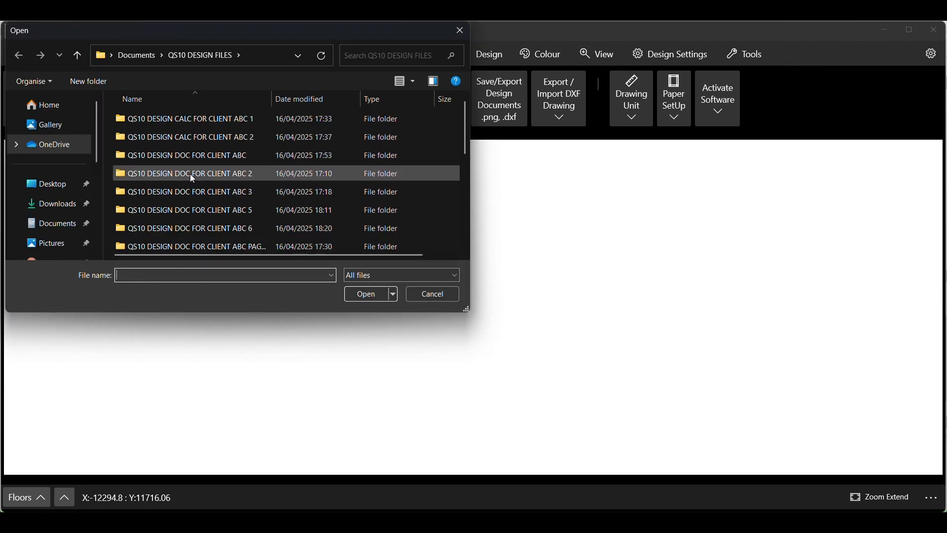
scroll(191, 173, "down", 2)
scroll(193, 178, "down", 3)
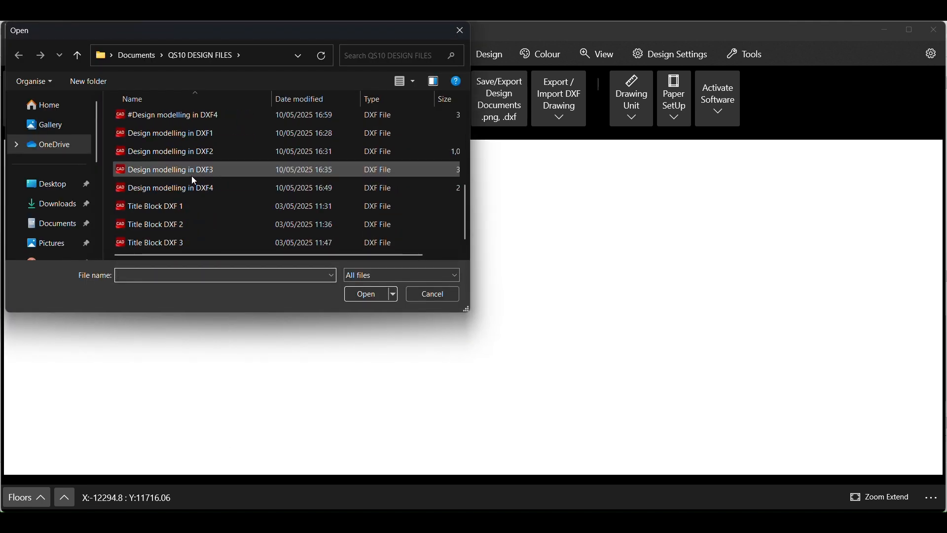
left_click(160, 136)
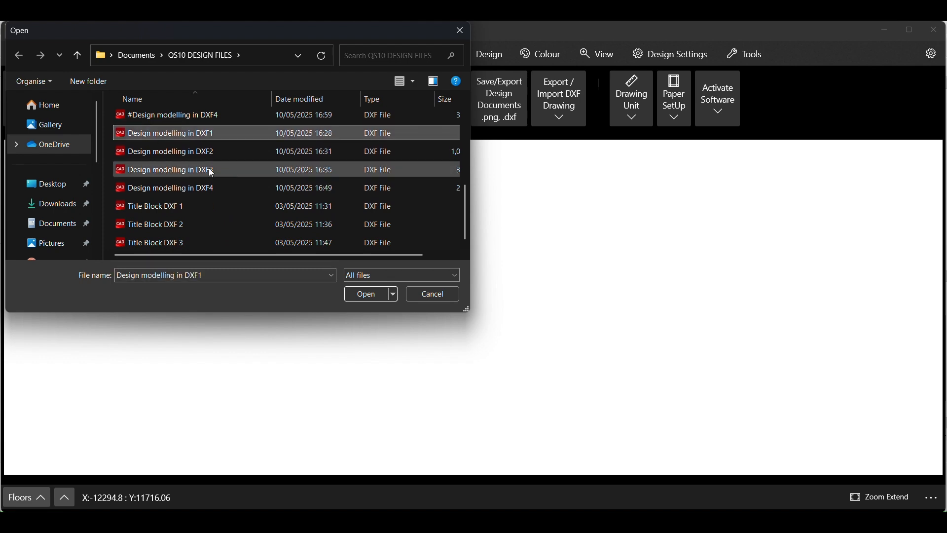
left_click(371, 295)
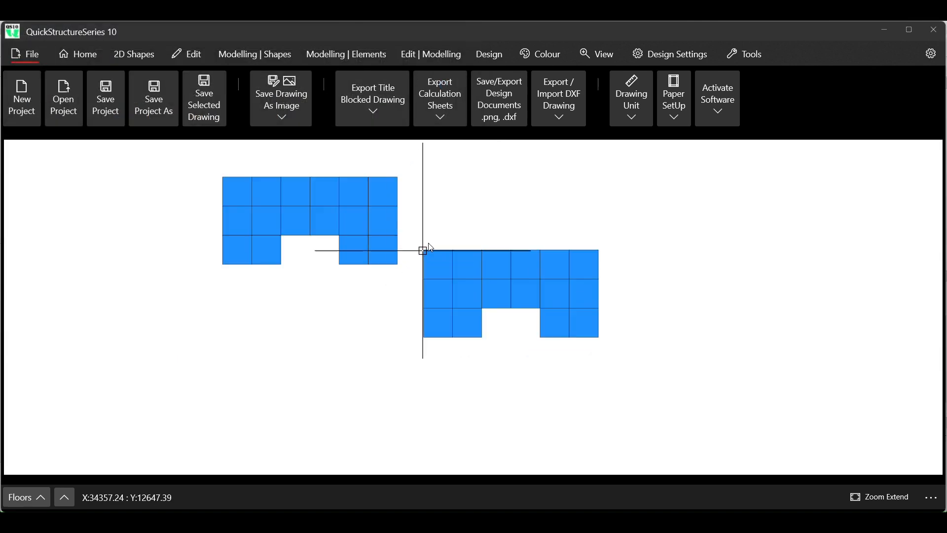
scroll(447, 179, "up", 5)
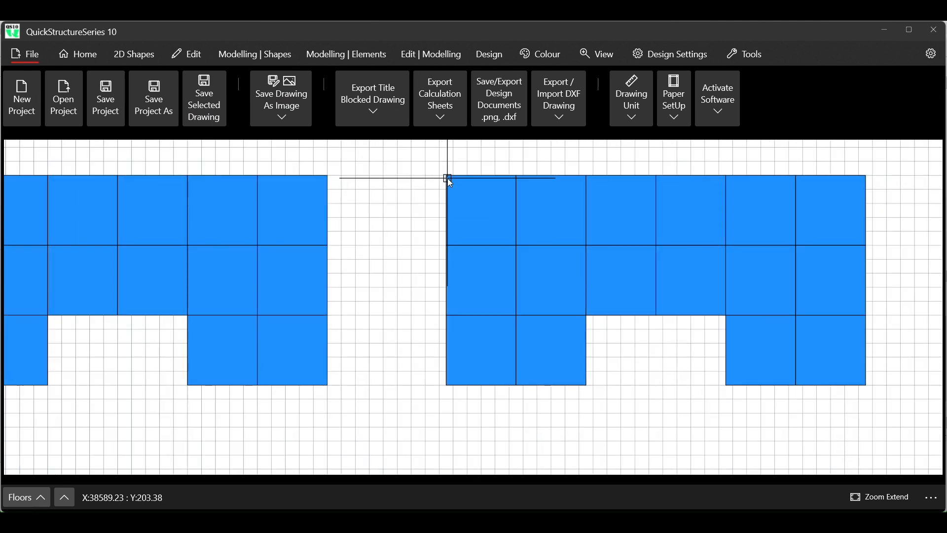
left_click(437, 176)
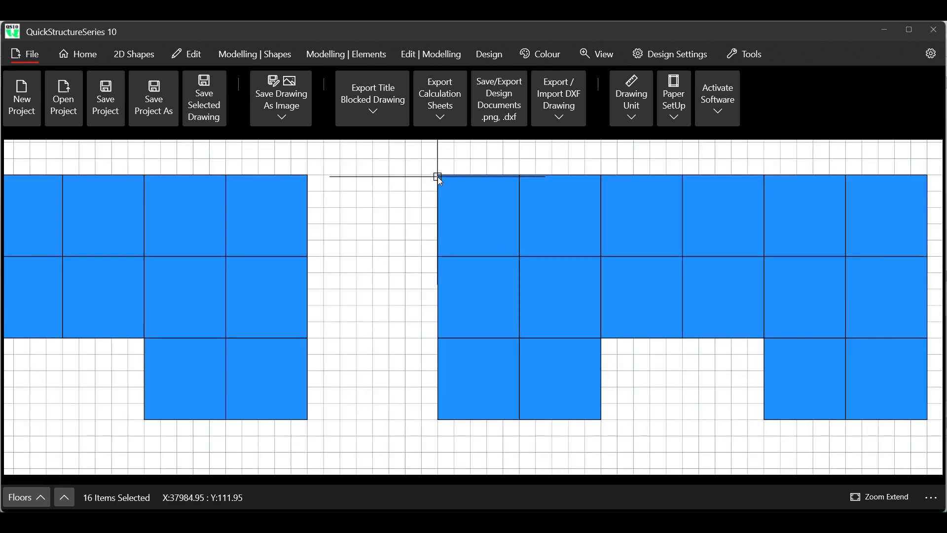
Place a third copy of the panel layout in line beyond the second, at about X 75100
scroll(362, 203, "down", 5)
scroll(487, 195, "up", 2)
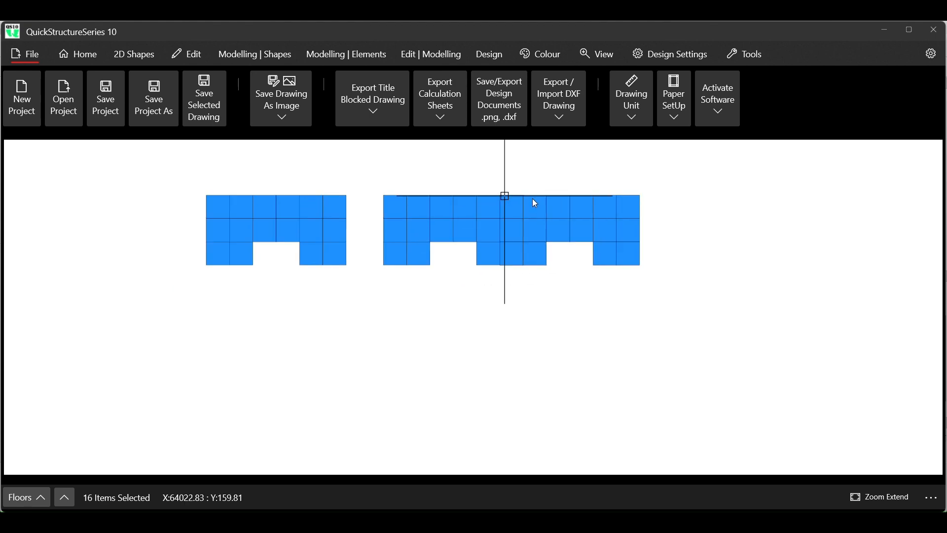
scroll(575, 205, "up", 2)
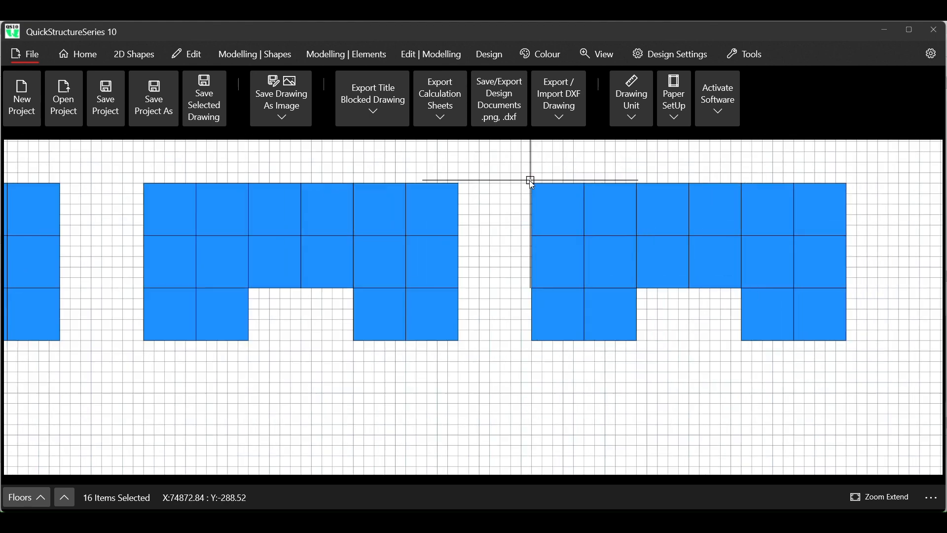
scroll(531, 184, "up", 3)
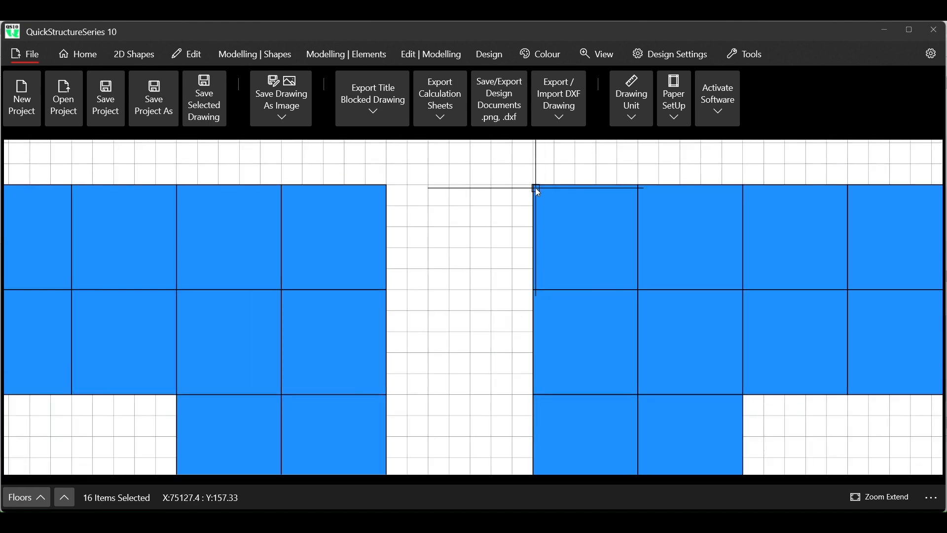
scroll(469, 158, "down", 2)
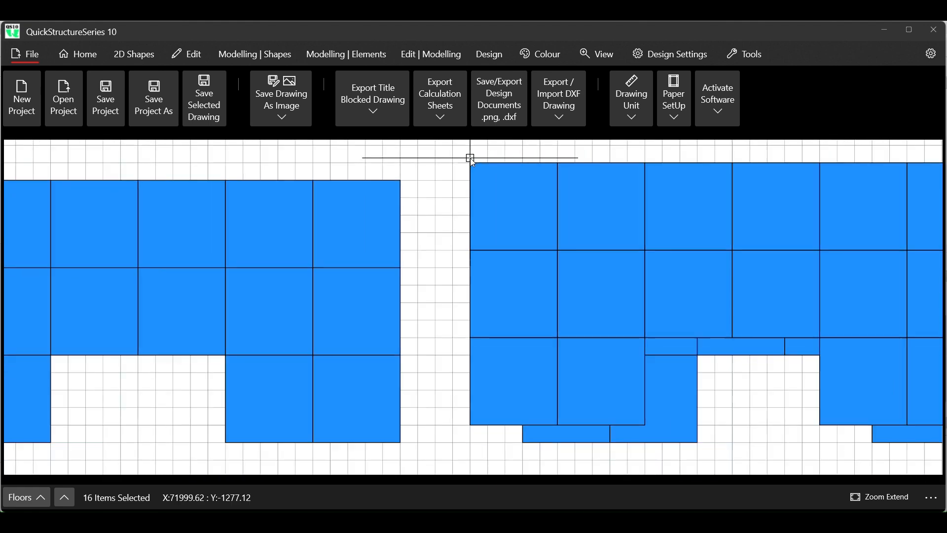
Place a fourth copy of the panel layout at the row's end, at about X 111236, Y 62, and end the insertion
scroll(528, 213, "down", 1)
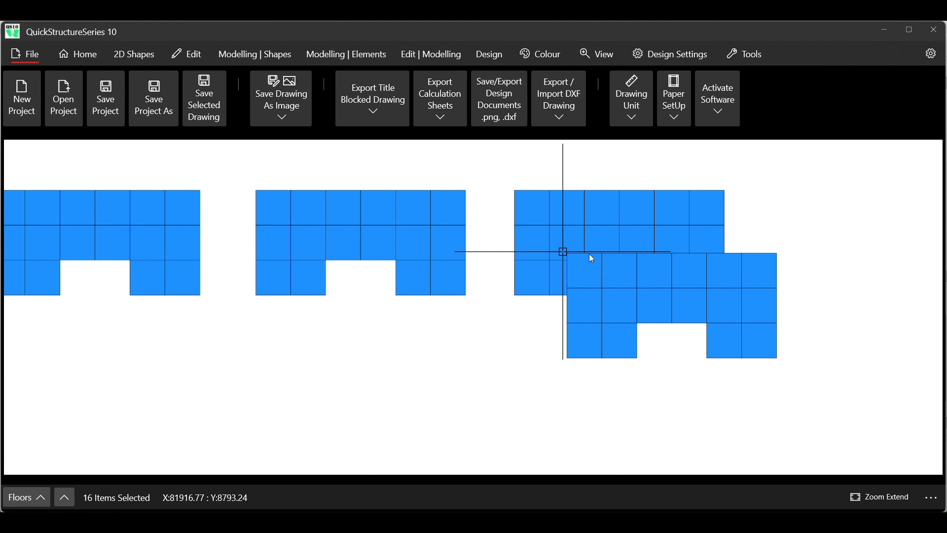
scroll(771, 192, "up", 2)
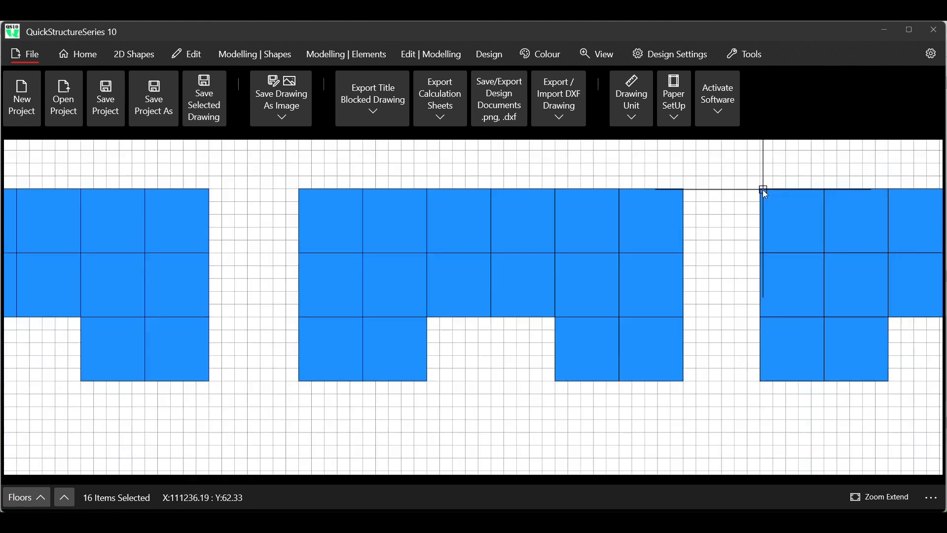
left_click(762, 188)
scroll(606, 162, "down", 2)
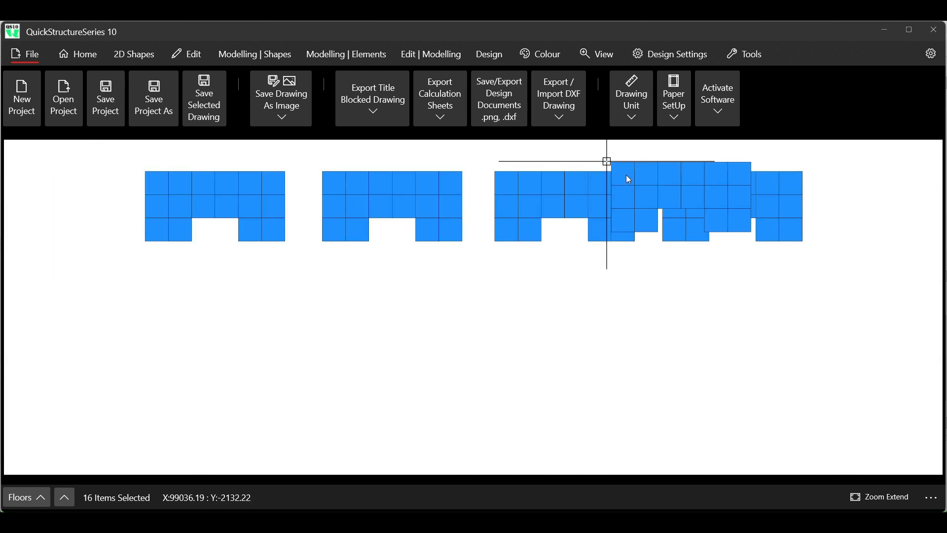
right_click(637, 263)
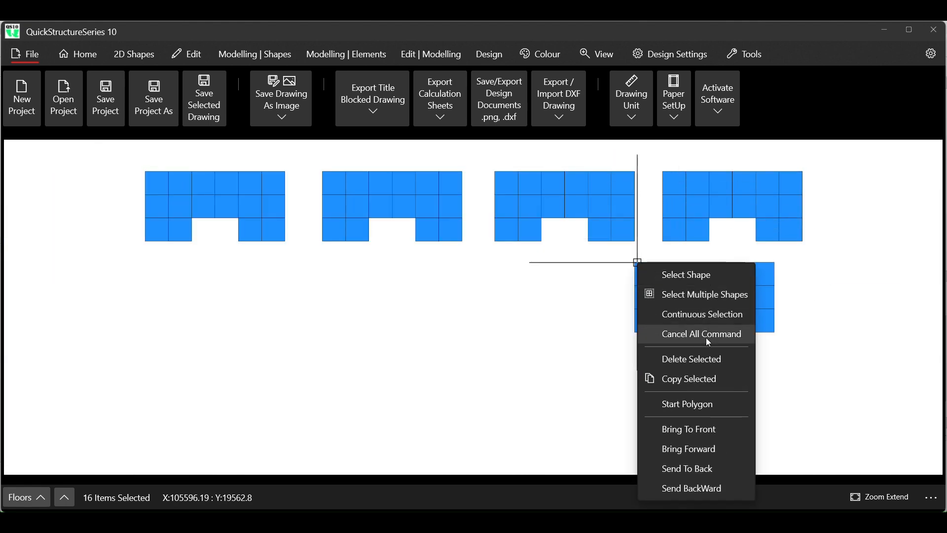
left_click(701, 336)
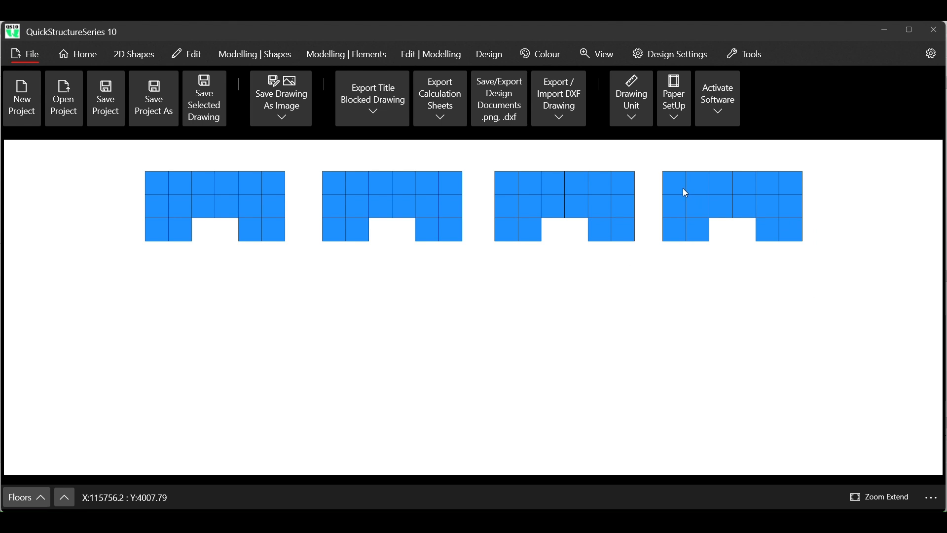
Export the four-layout drawing as an AutoCAD DXF named "Design modelling in DXF5" in the QS10 DESIGN FILES folder
scroll(633, 163, "up", 1)
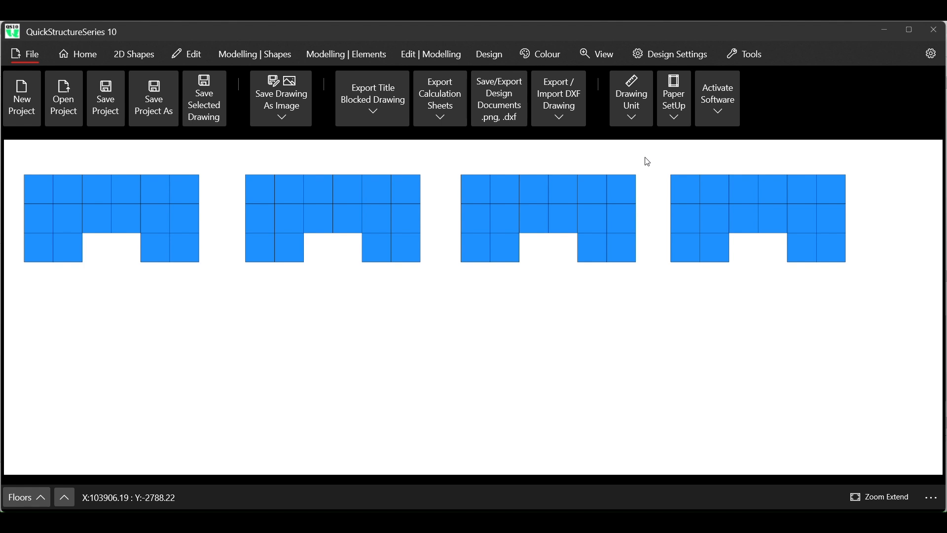
left_click(28, 53)
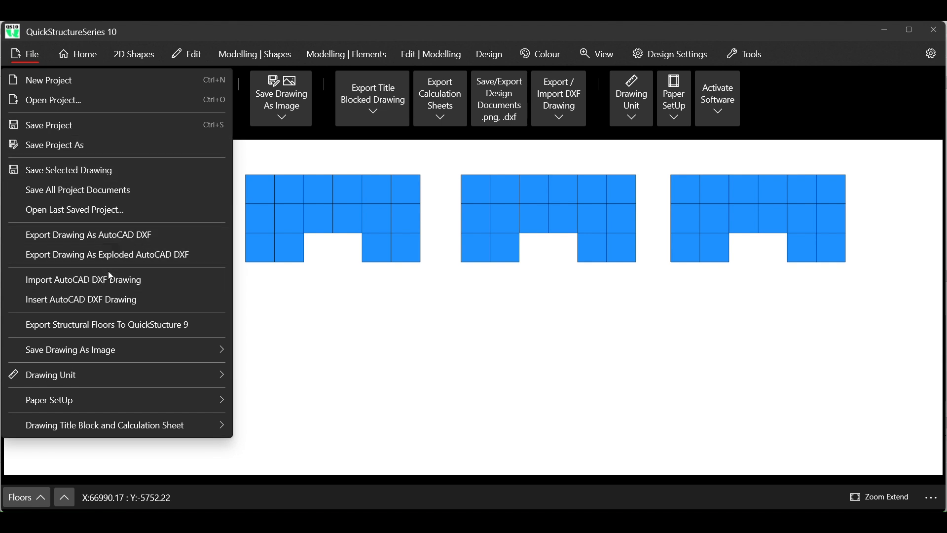
left_click(93, 239)
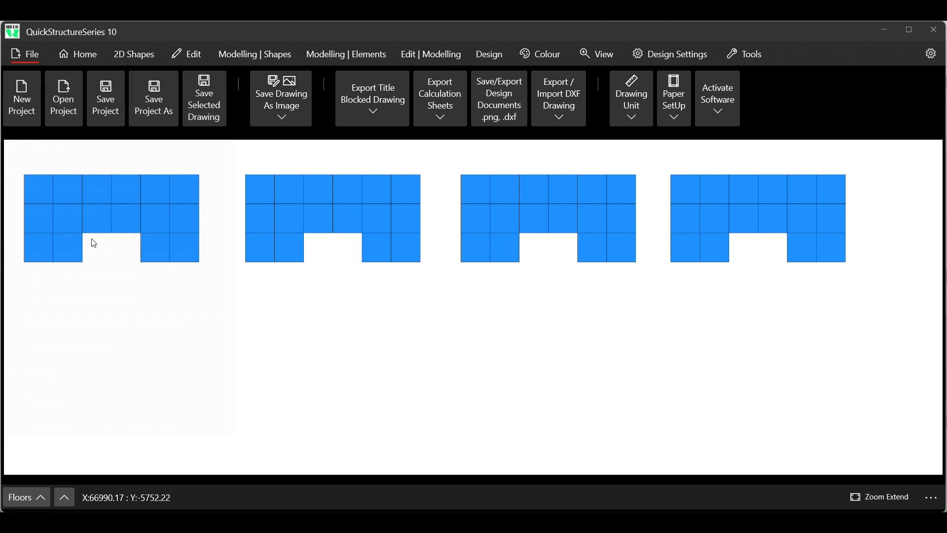
scroll(222, 160, "down", 3)
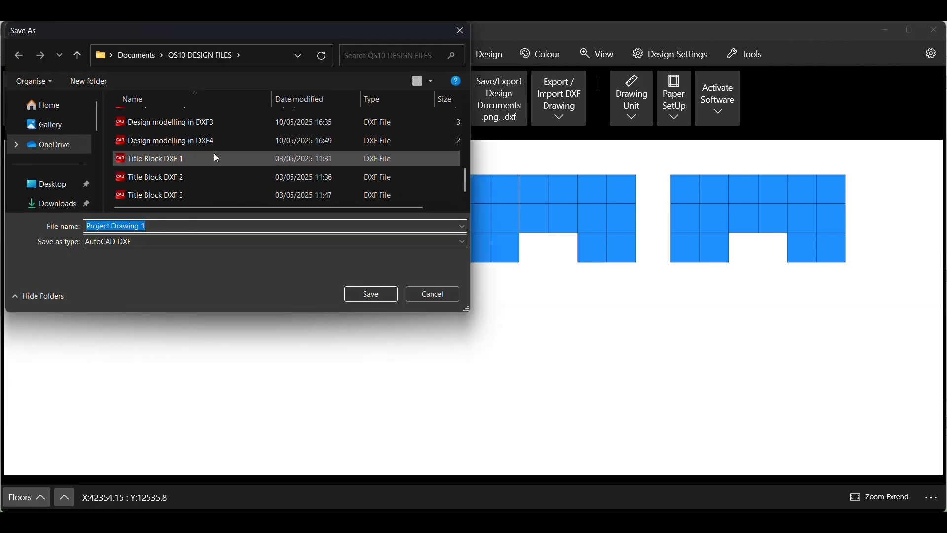
left_click(191, 141)
left_click(197, 225)
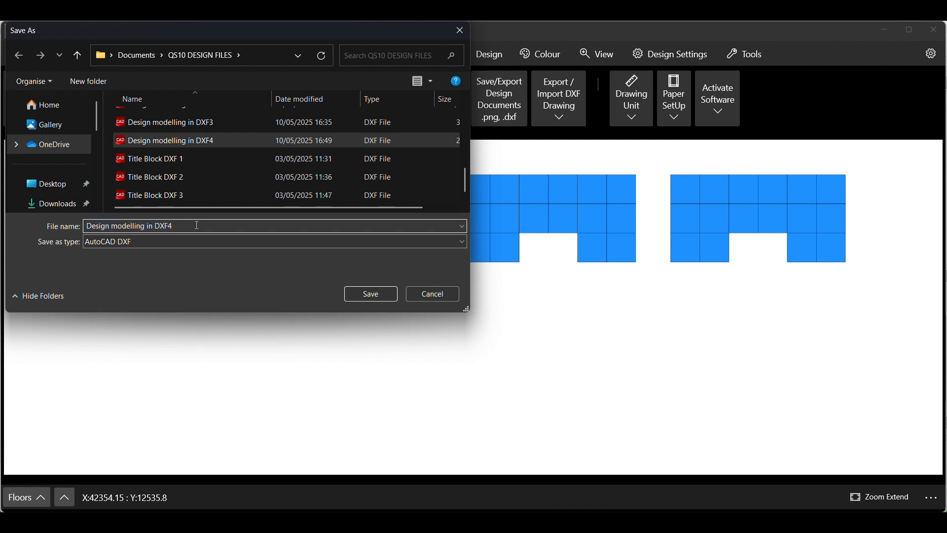
key("BackSpace")
type("5")
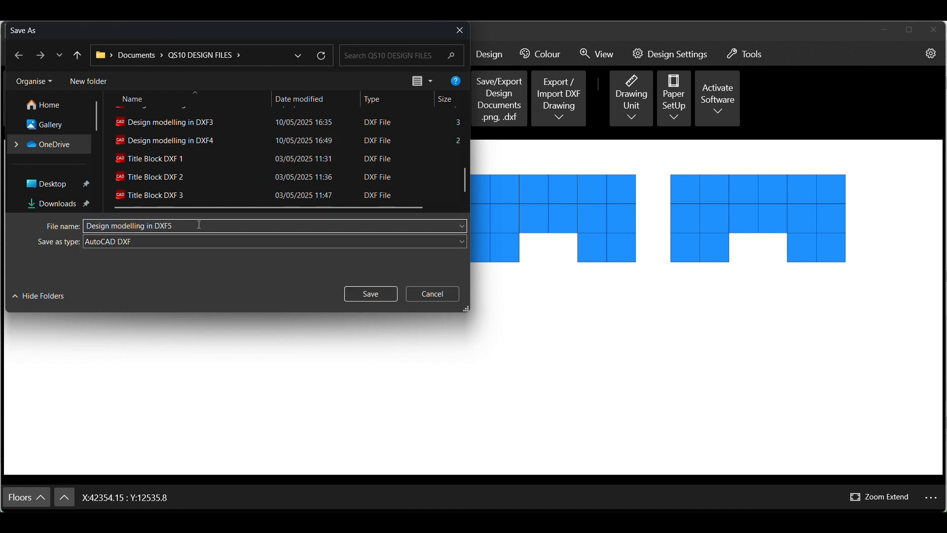
left_click(371, 294)
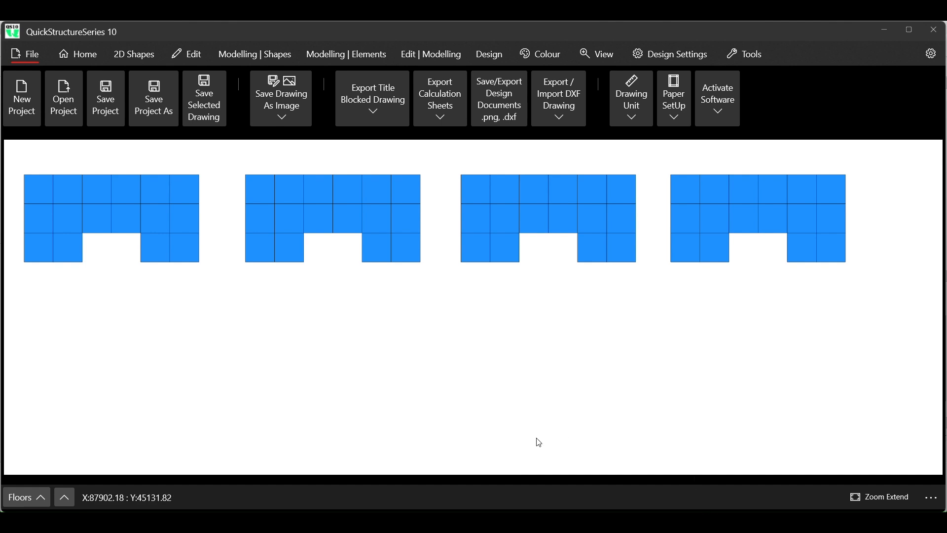
Insert the four-layout AutoCAD DXF drawing as a second row beneath the first, at about X 18, Y 23460, and end the insertion
left_click(34, 57)
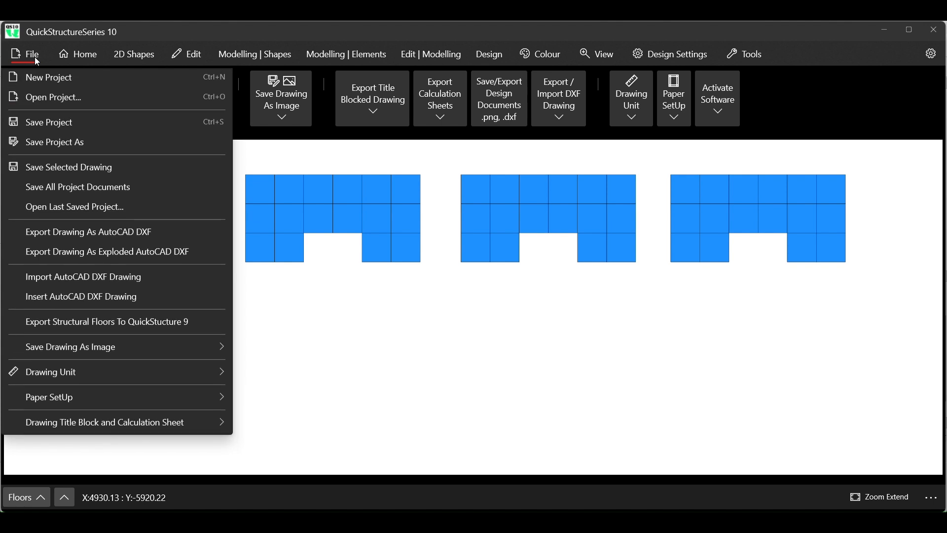
left_click(58, 299)
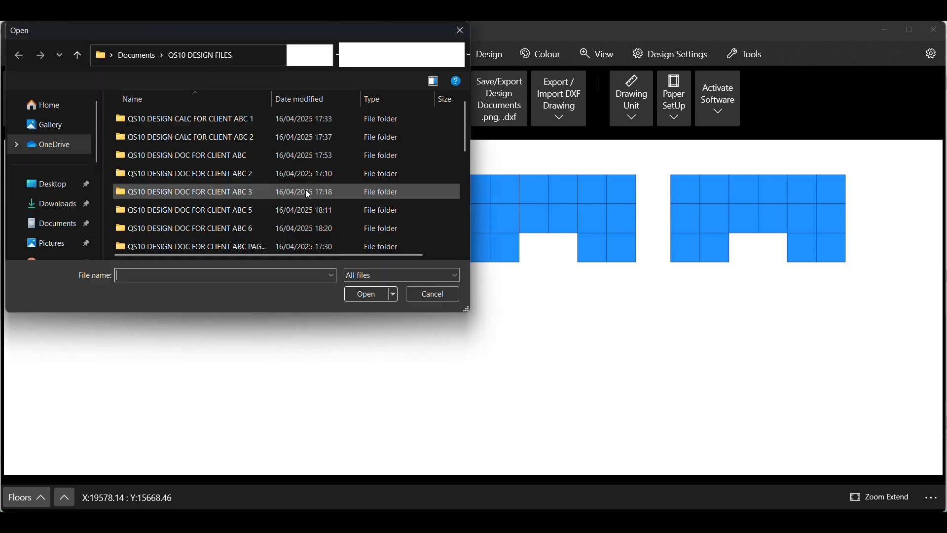
scroll(217, 163, "down", 3)
left_click(200, 189)
left_click(364, 294)
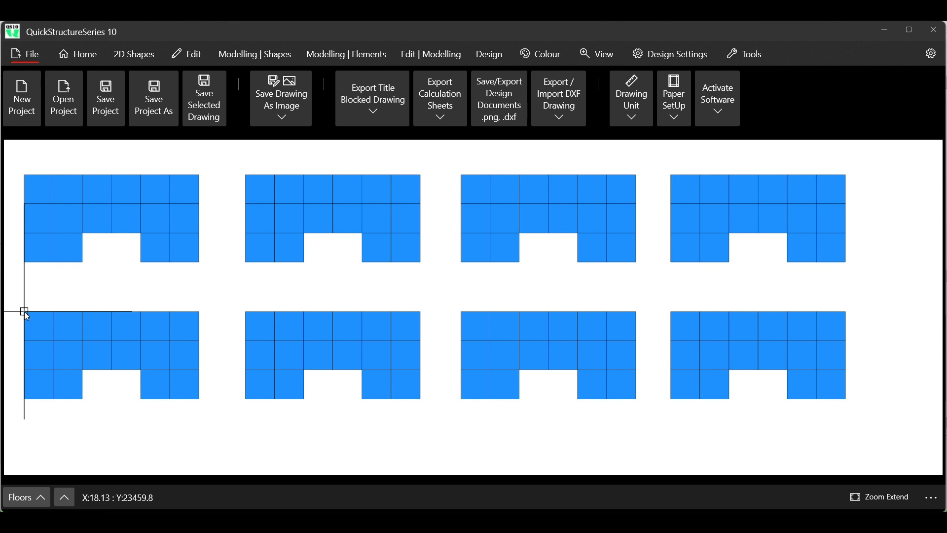
left_click(24, 311)
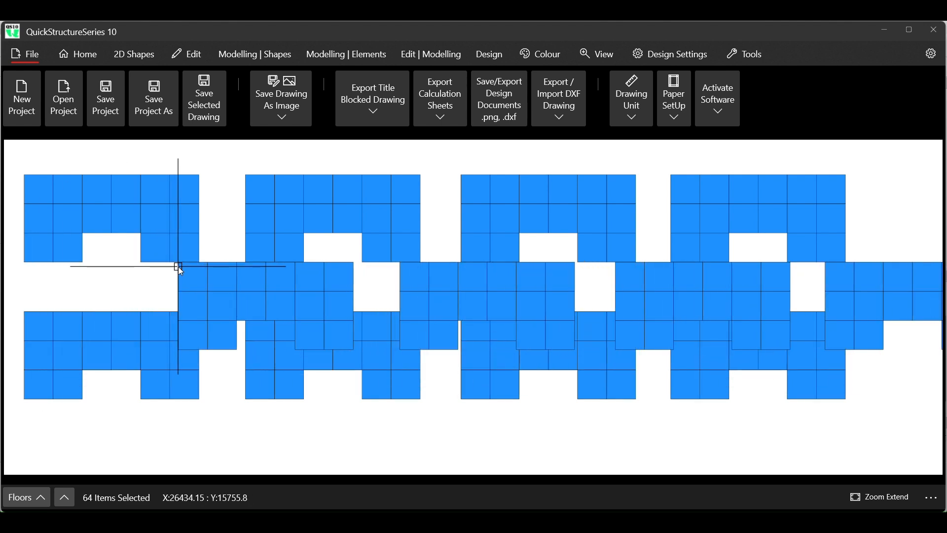
right_click(179, 266)
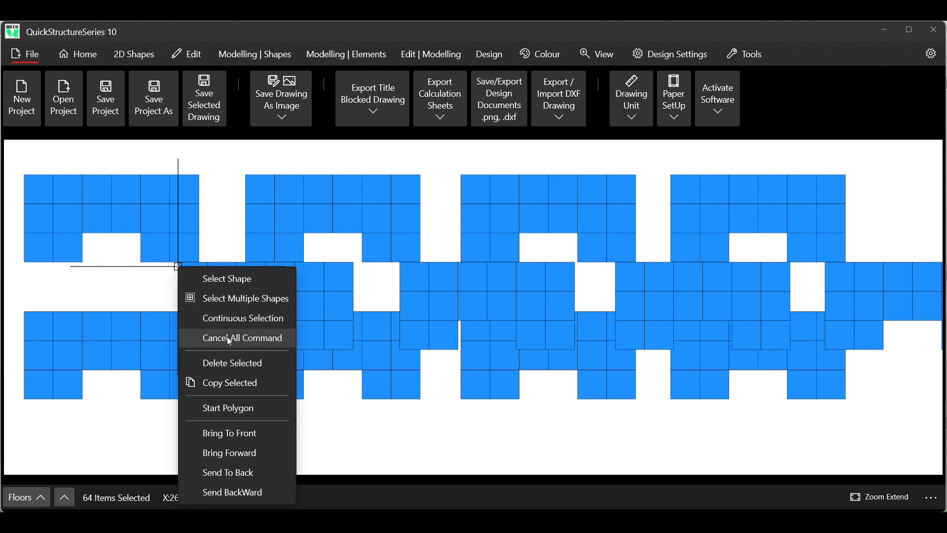
left_click(229, 339)
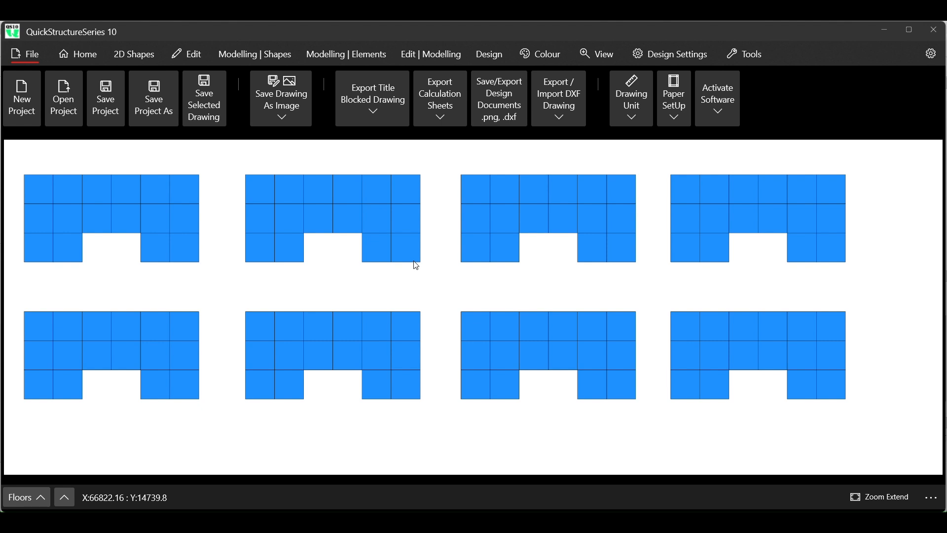
left_click(252, 56)
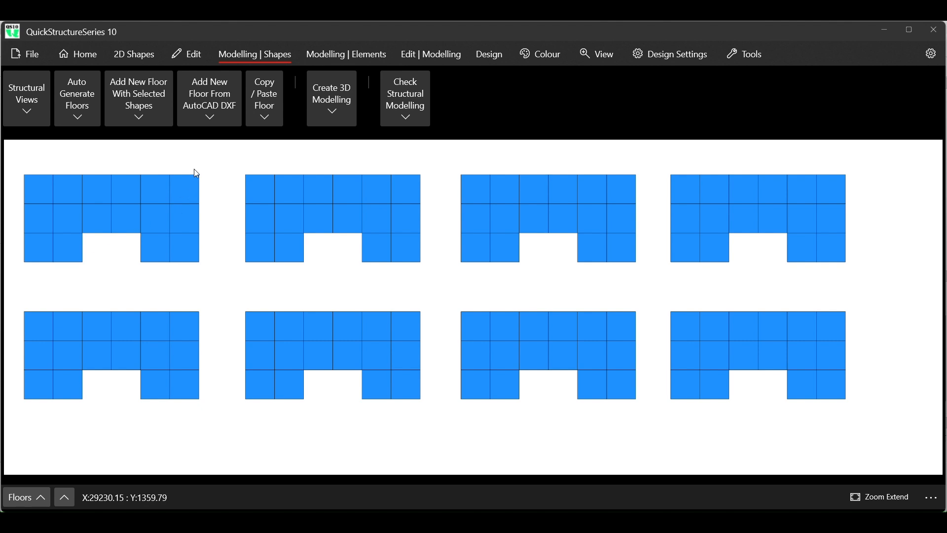
left_click(328, 65)
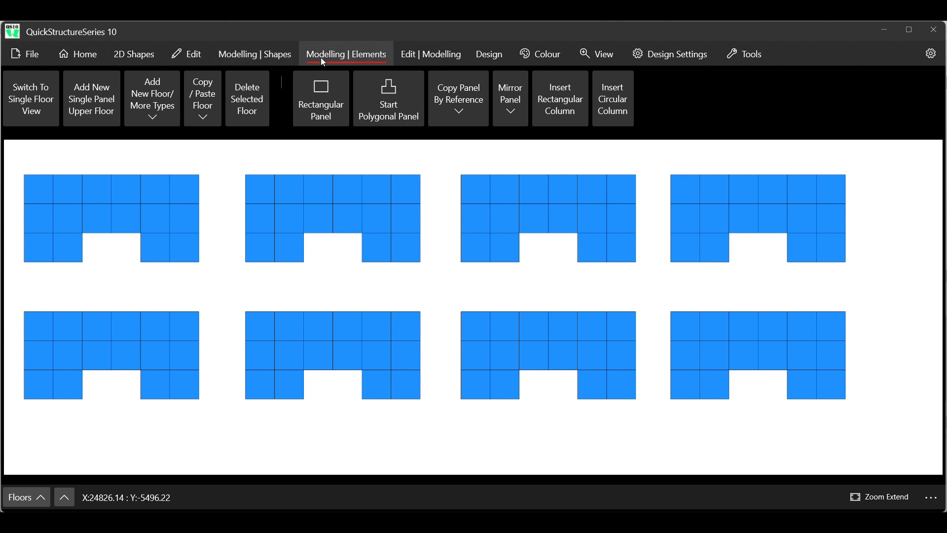
left_click(262, 56)
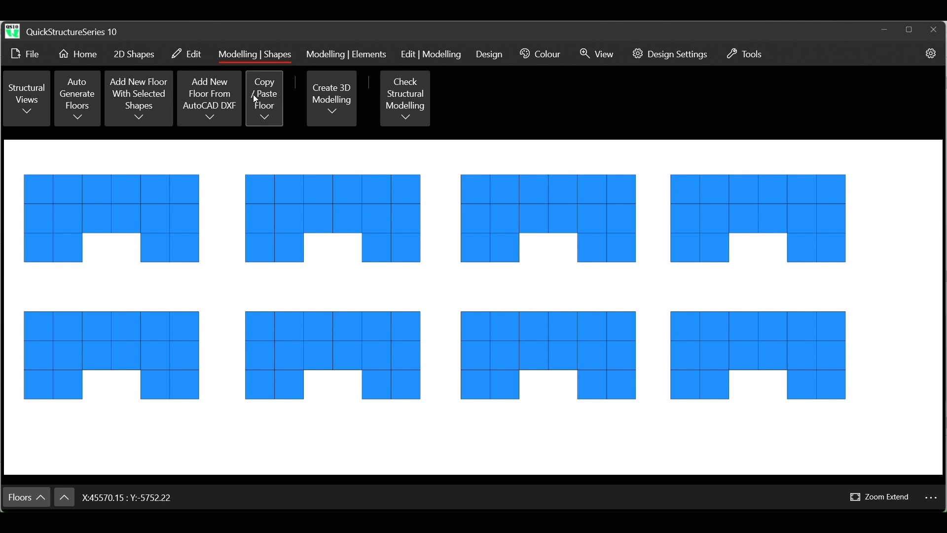
Select all the shapes in the lower row of panel layouts, delete them, and end the selection command
left_click(194, 58)
left_click(159, 97)
left_click_drag(22, 297, 859, 423)
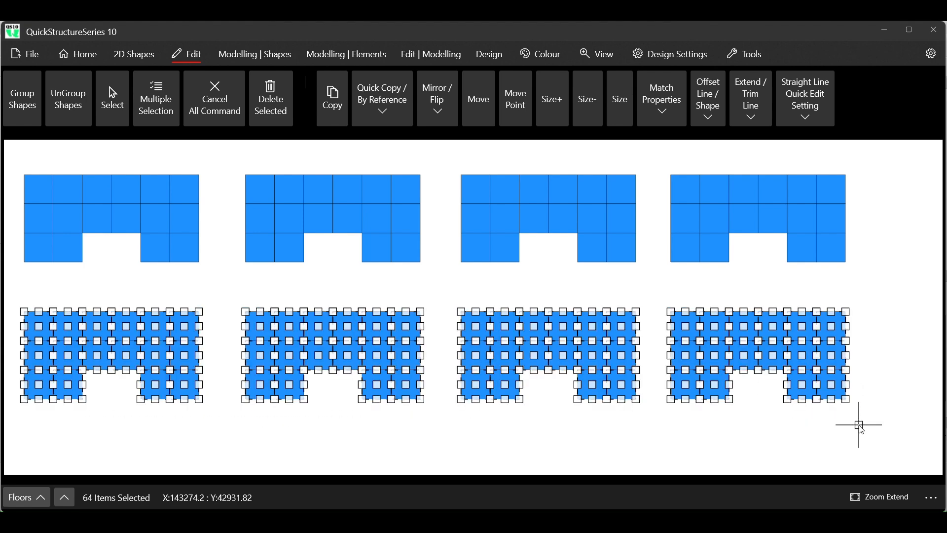
left_click(267, 110)
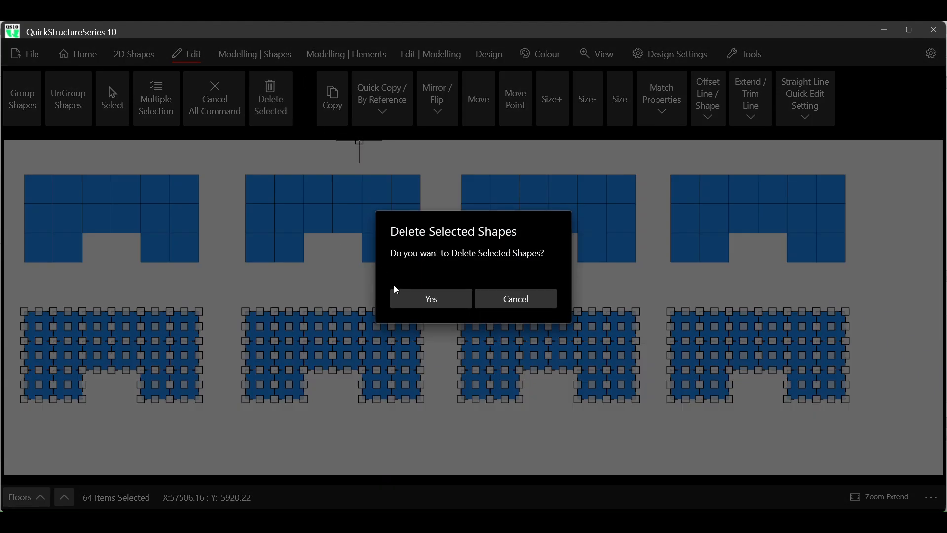
left_click(414, 301)
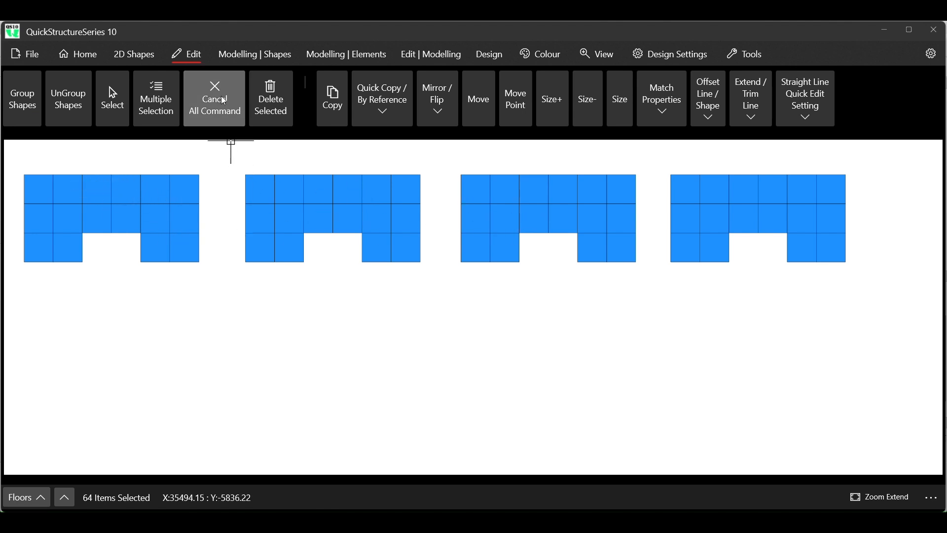
left_click(220, 121)
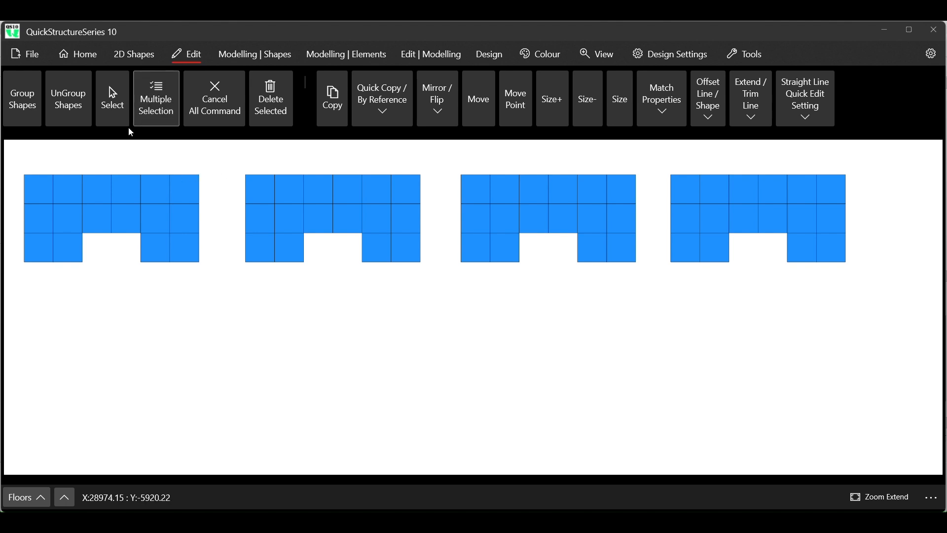
Select all the shapes of the first panel layout in the row and add them to the model as a new ground floor
left_click_drag(18, 172, 215, 267)
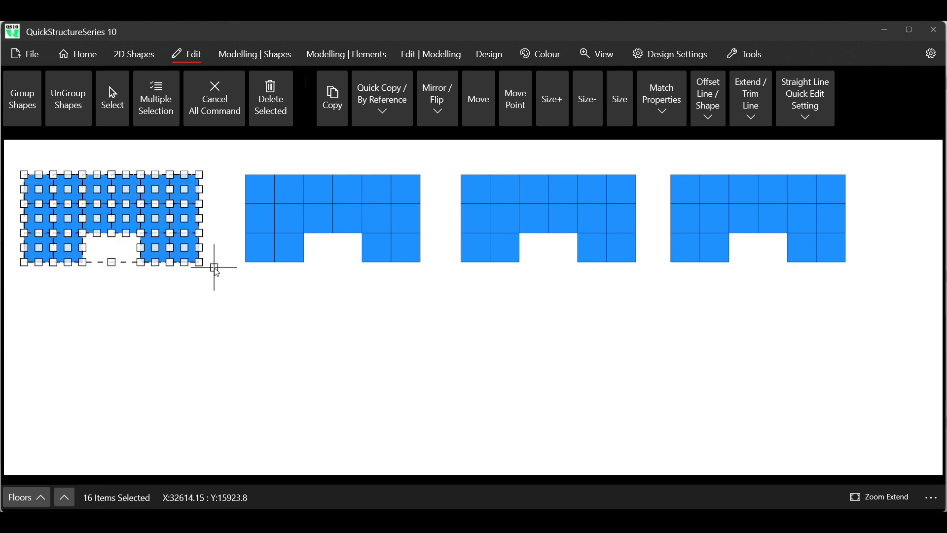
left_click(238, 59)
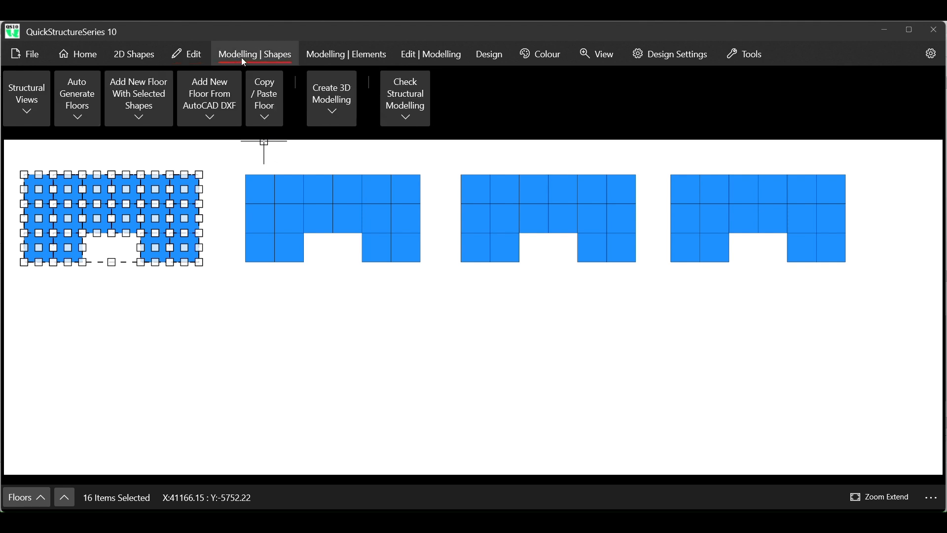
left_click(134, 106)
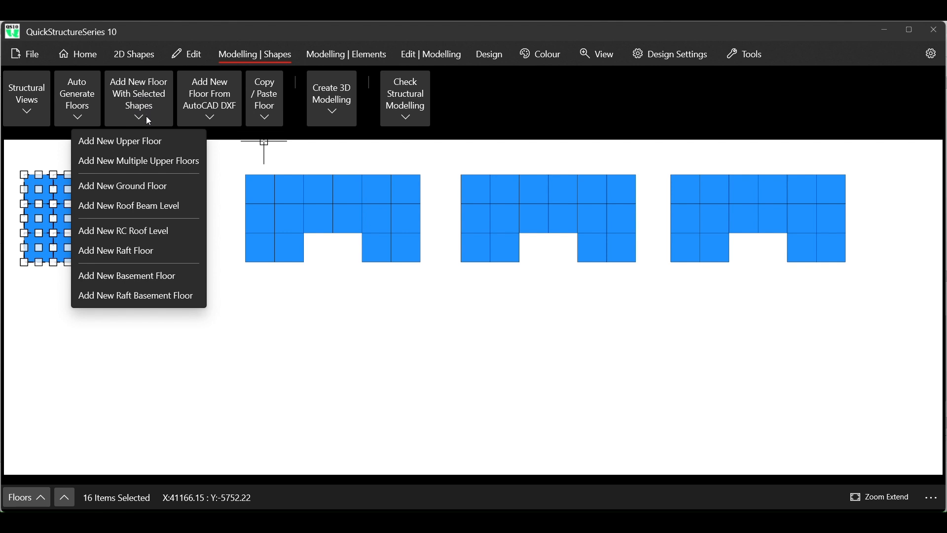
left_click(123, 186)
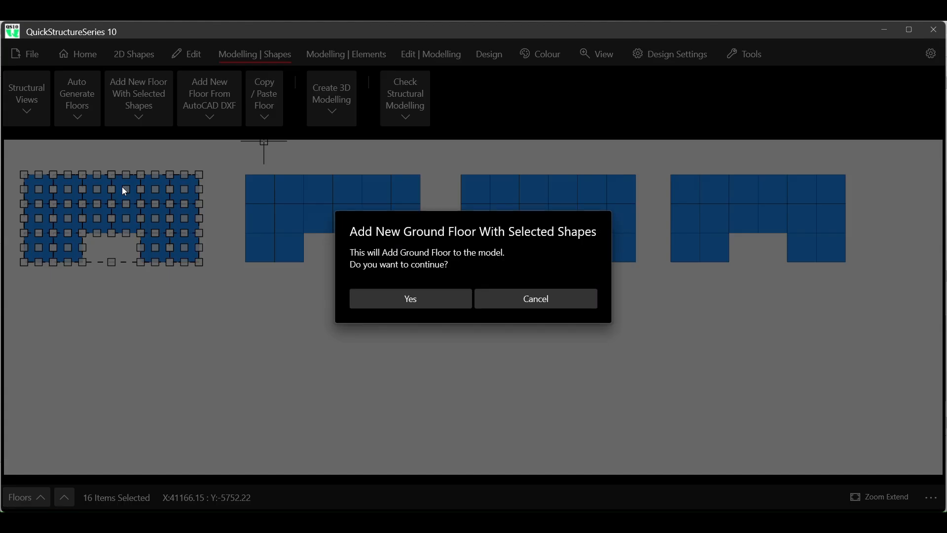
left_click(375, 295)
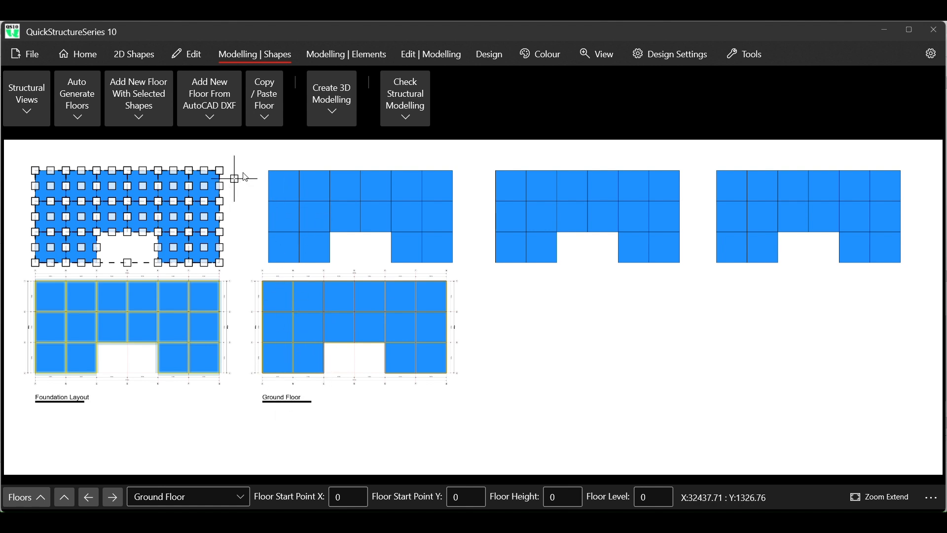
Add a new upper floor to the model using all the shapes of the second panel layout
left_click_drag(256, 163, 457, 266)
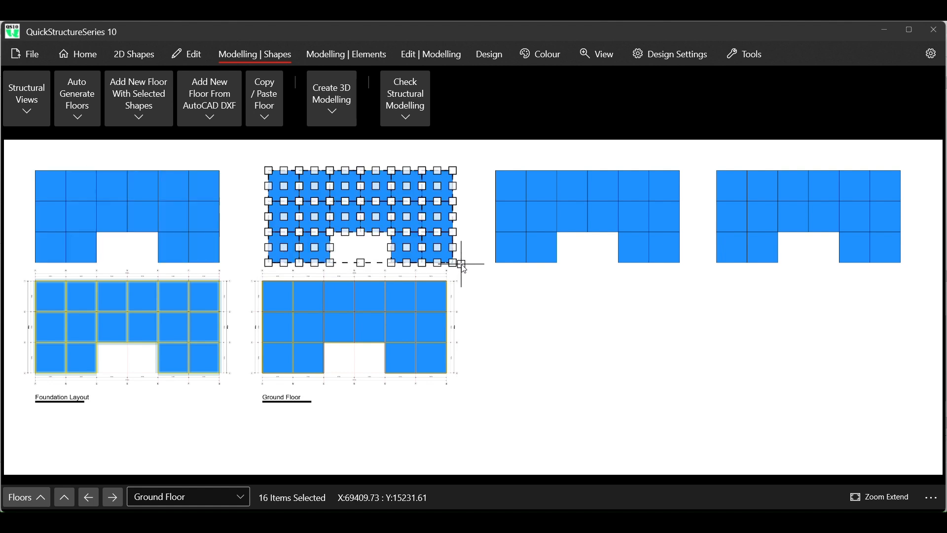
left_click(150, 103)
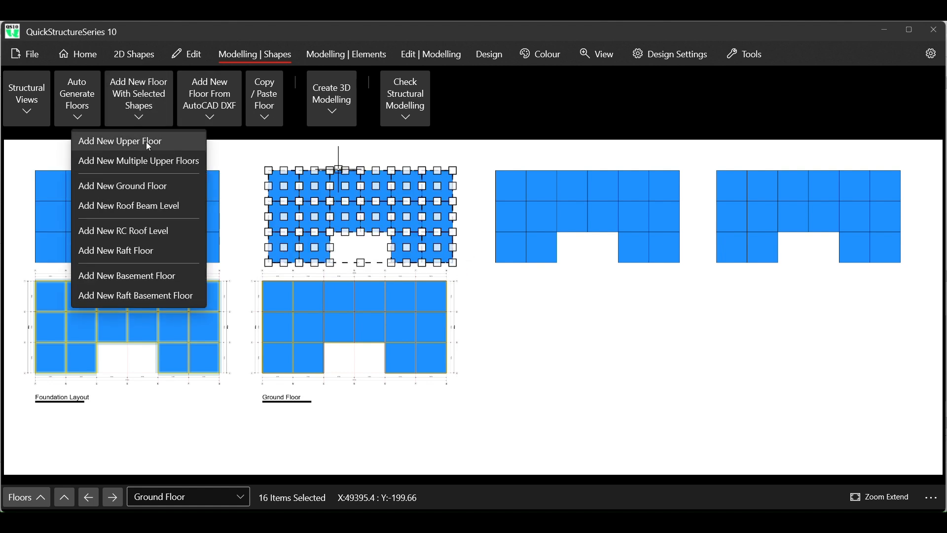
left_click(149, 143)
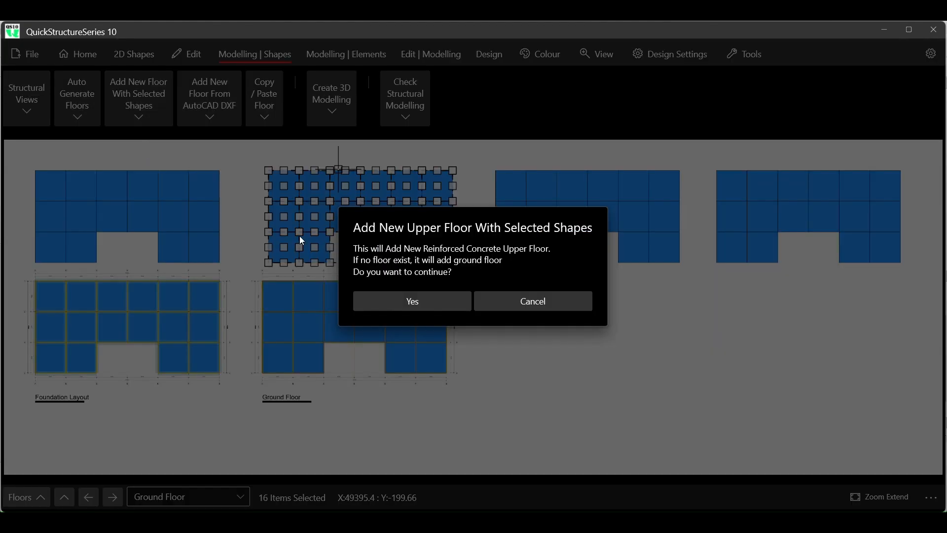
left_click(413, 299)
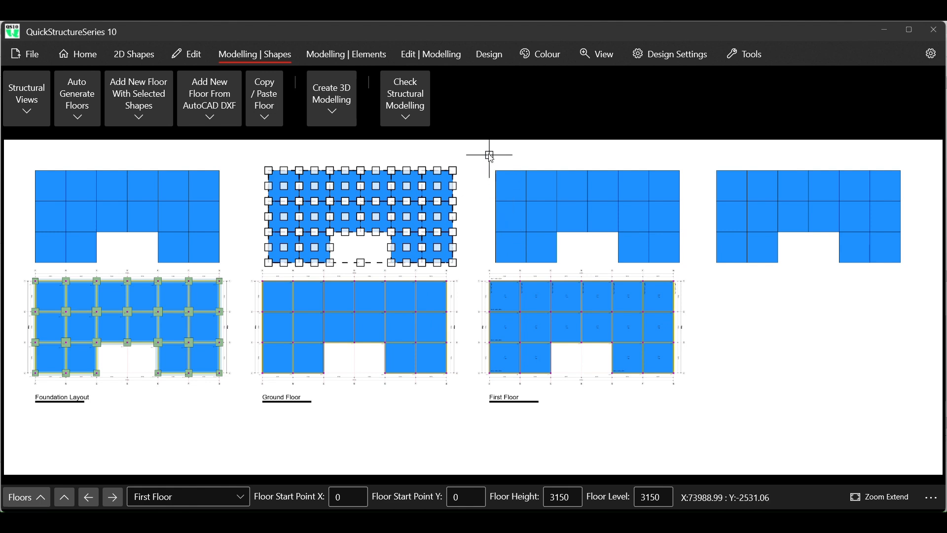
Add another upper floor to the model using all the shapes of the third panel layout
left_click_drag(484, 158, 689, 267)
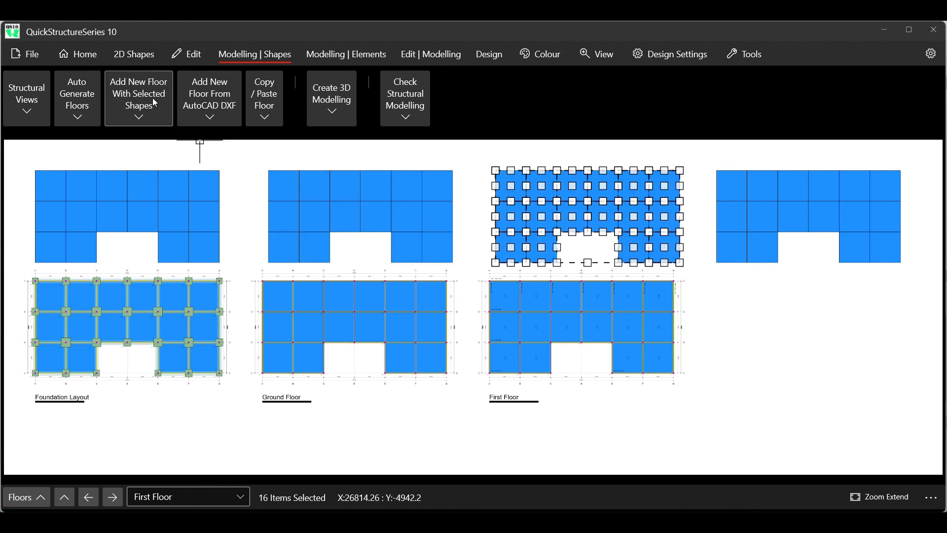
left_click(142, 105)
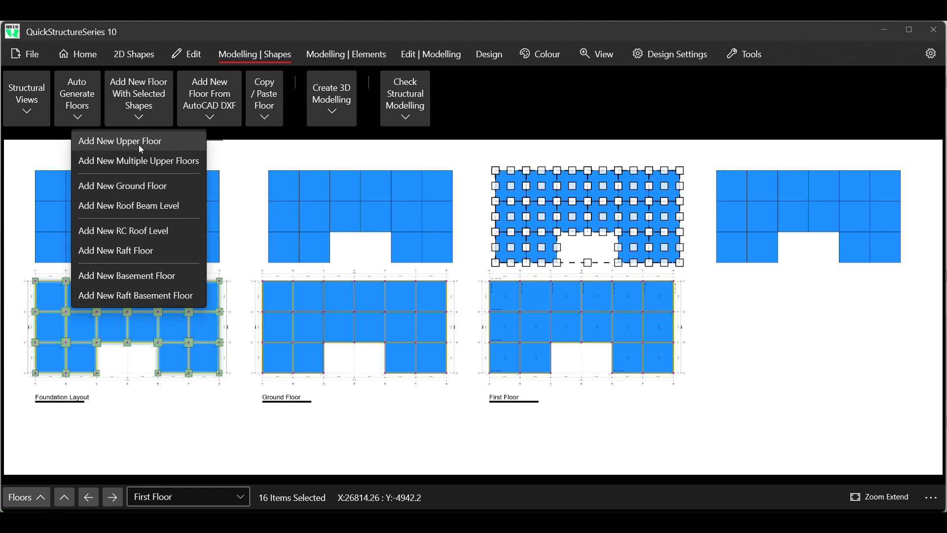
left_click(141, 142)
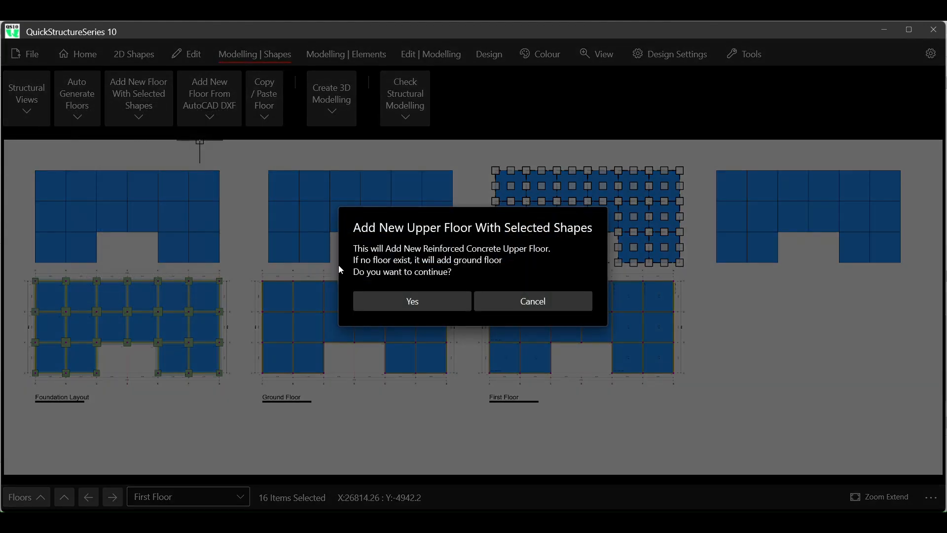
left_click(410, 297)
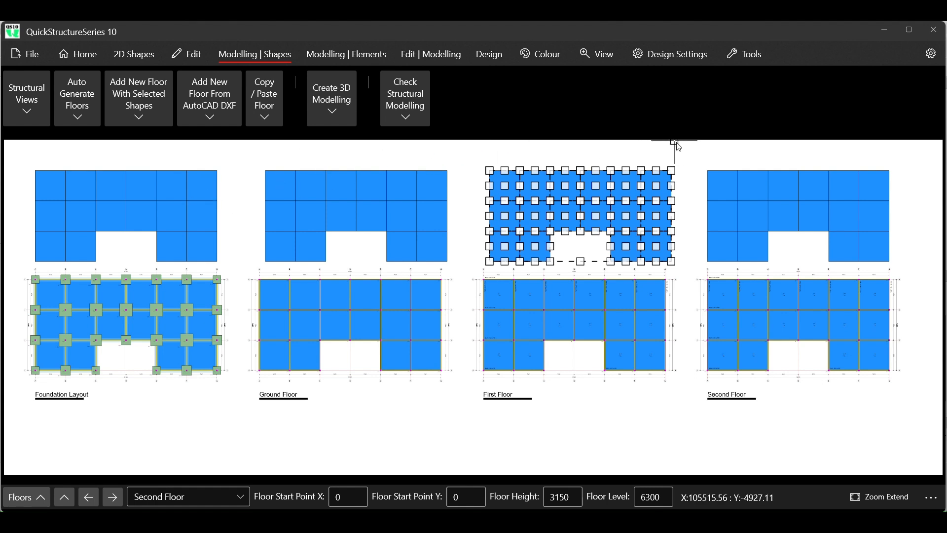
Add a new roof beam level using all the shapes of the fourth panel layout, and end the selection command
left_click_drag(696, 159, 897, 259)
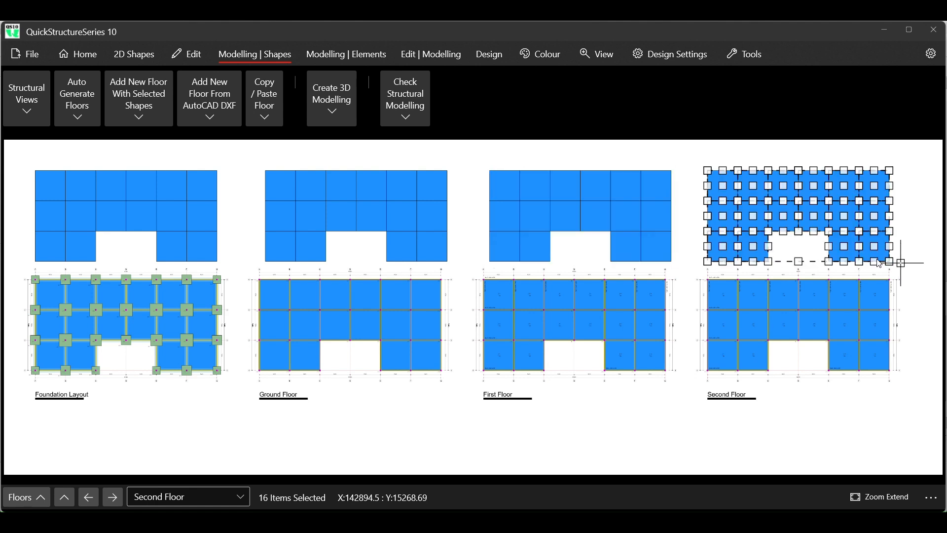
left_click(143, 107)
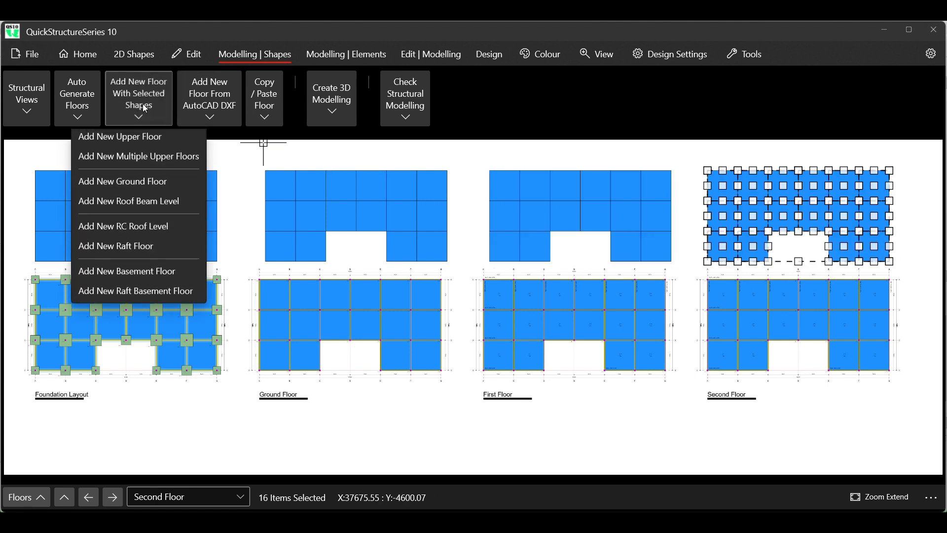
left_click(147, 206)
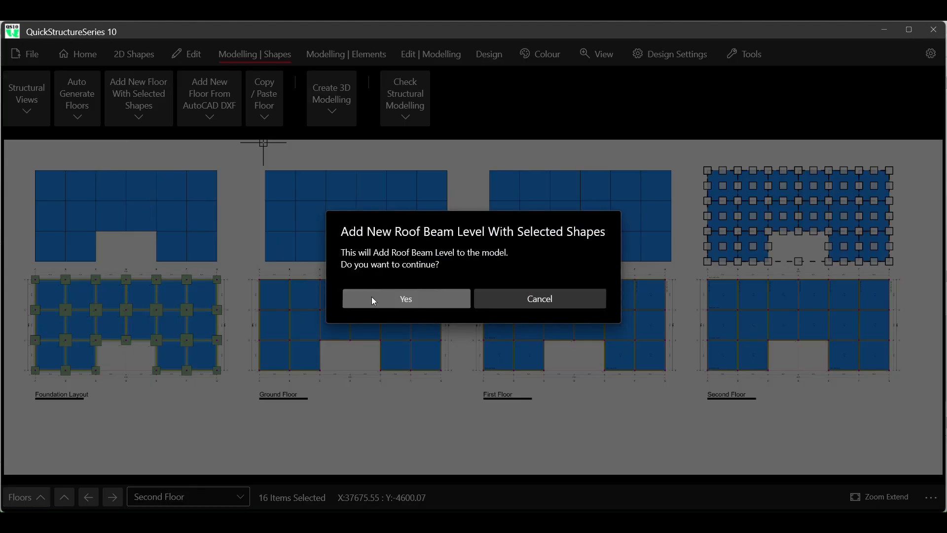
left_click(372, 297)
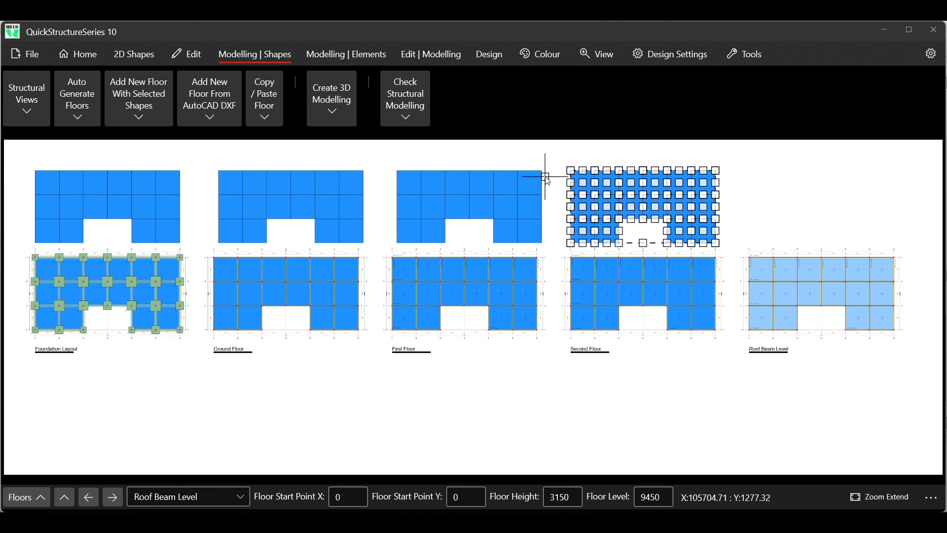
right_click(556, 163)
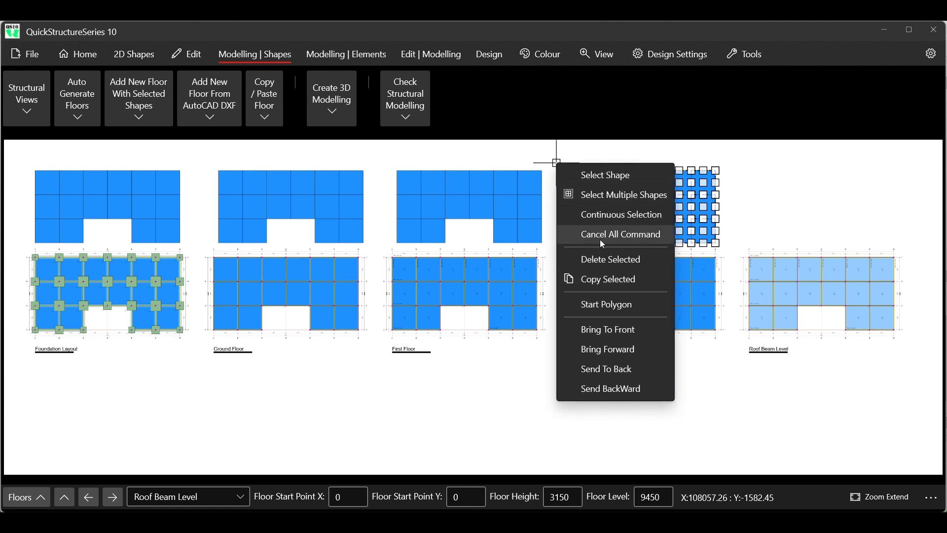
left_click(643, 234)
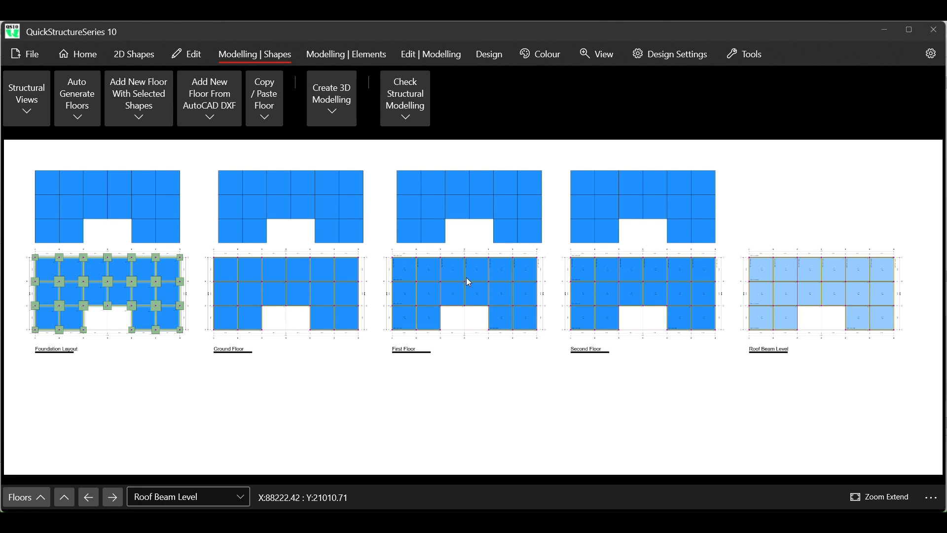
Compare the panel outline drawing in CAD+ with the ground and first floor layouts in QuickStructureSeries 10
mouse_move(707, 522)
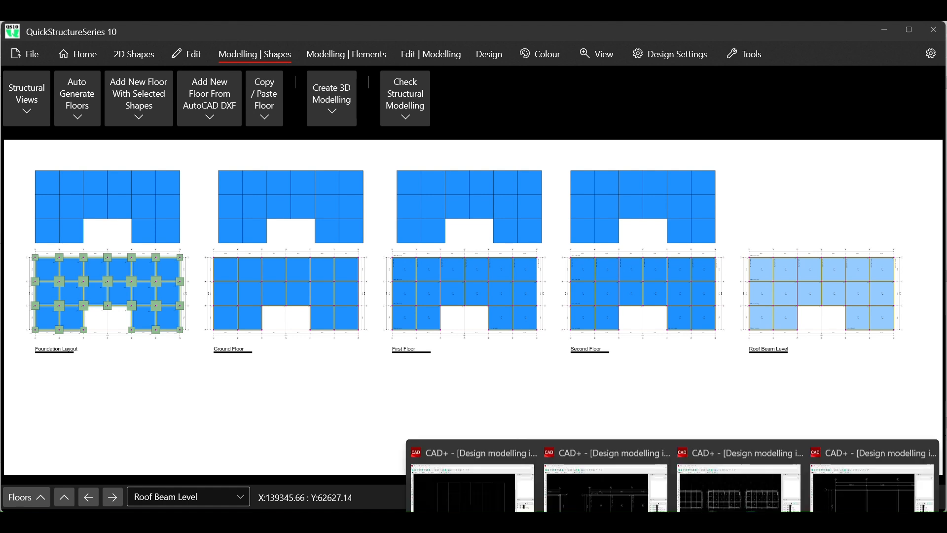
left_click(485, 475)
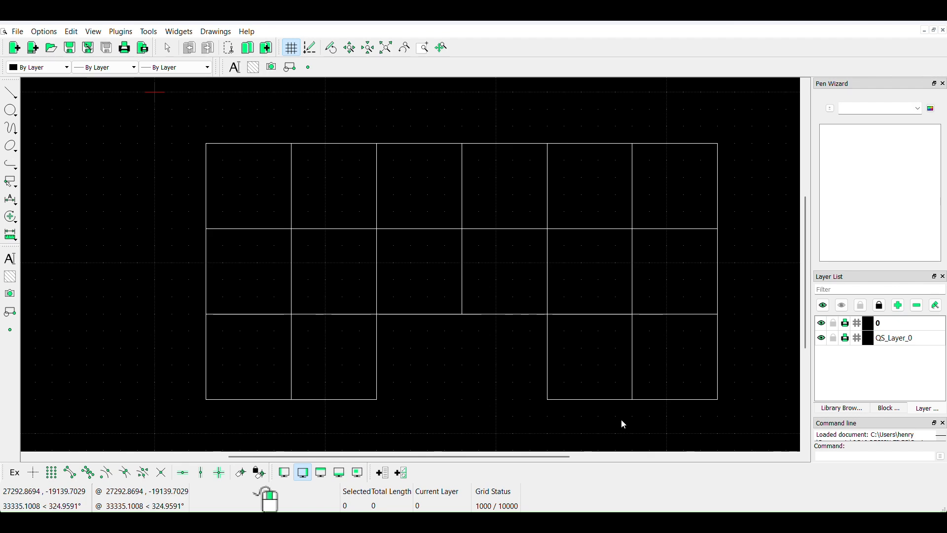
mouse_move(542, 510)
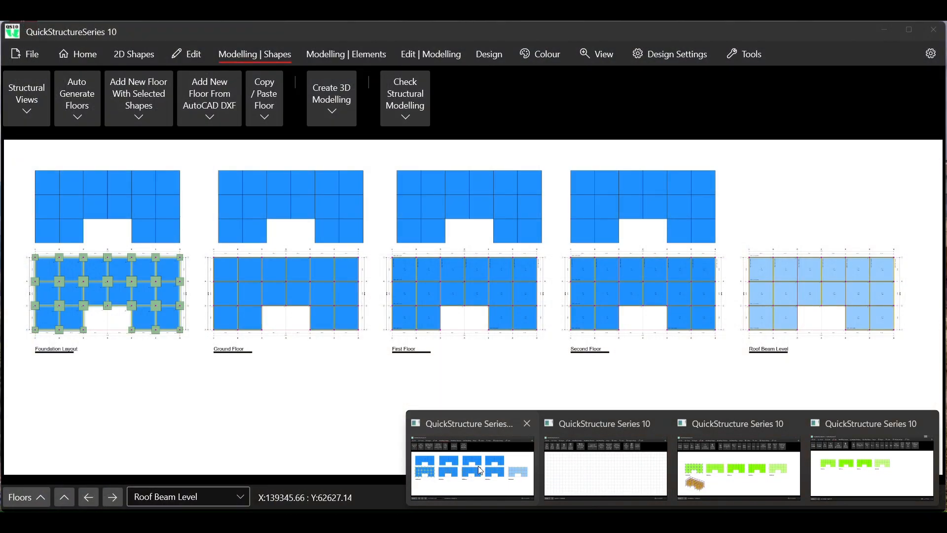
left_click(479, 470)
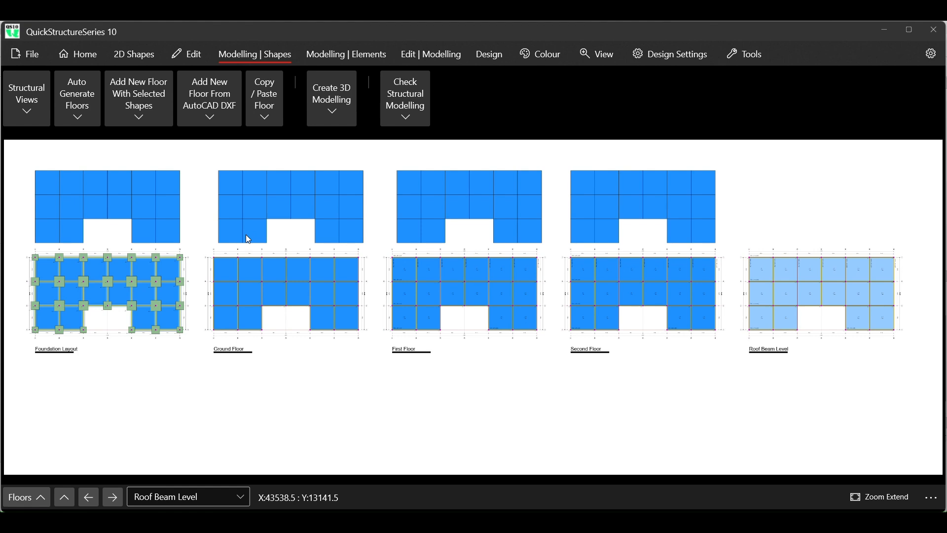
scroll(310, 270, "up", 5)
scroll(318, 271, "down", 2)
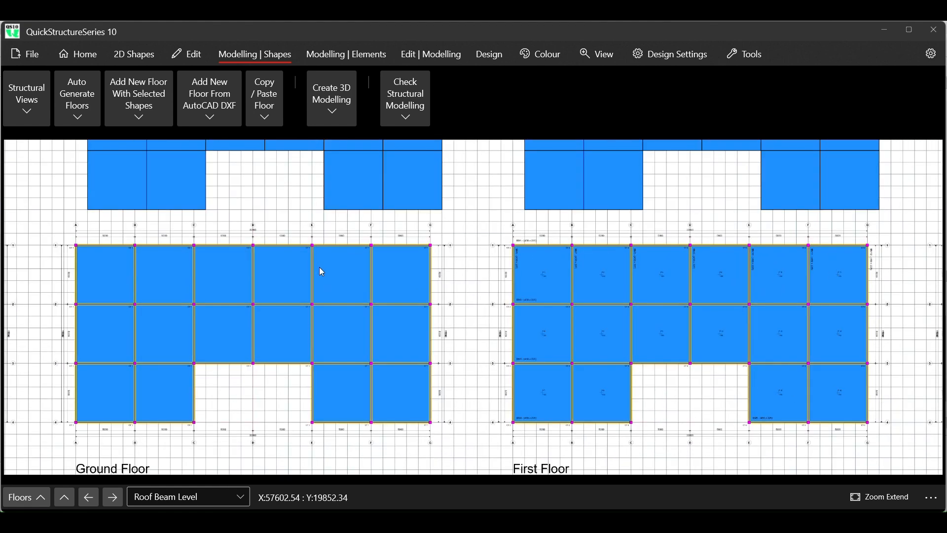
scroll(322, 271, "down", 2)
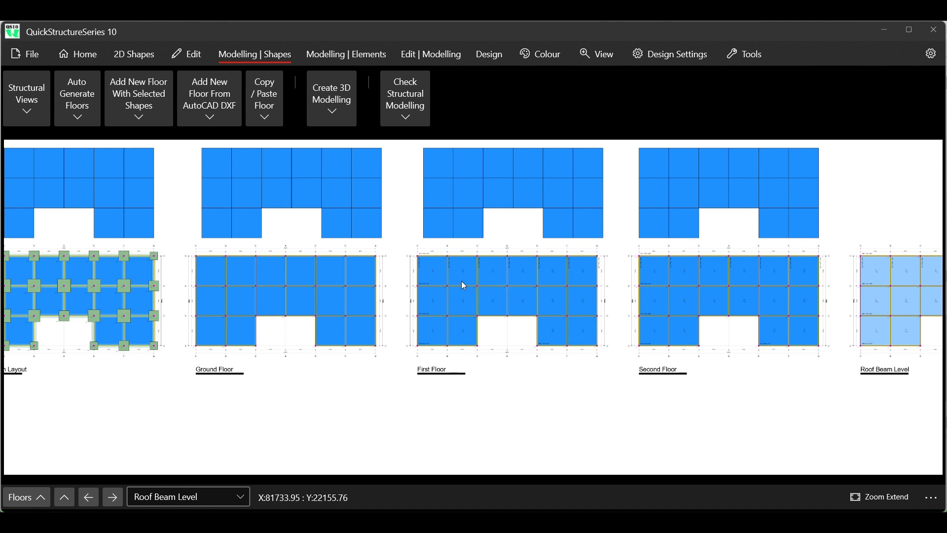
Enable Do not Detail Panel for the first floor panel between gridlines C-D and 1-2
scroll(559, 296, "up", 3)
scroll(557, 295, "up", 3)
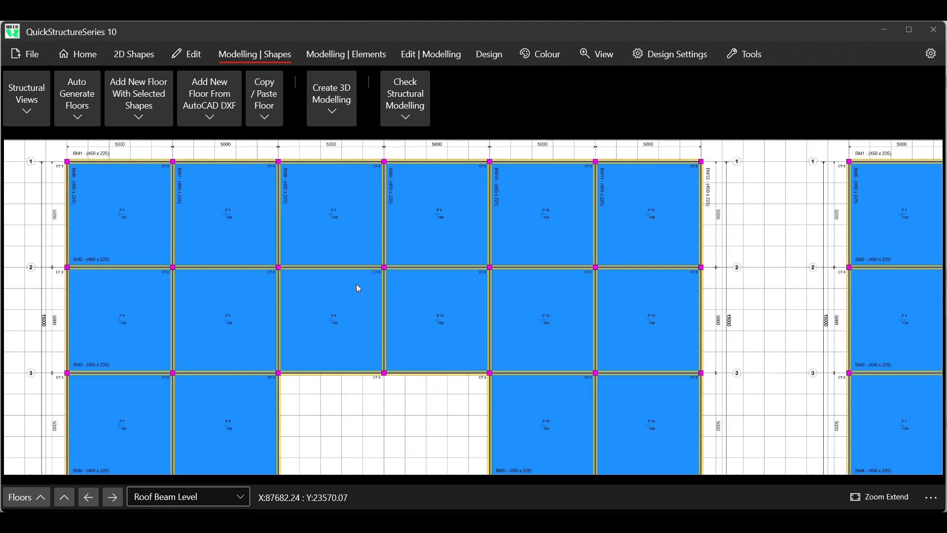
scroll(392, 318, "down", 2)
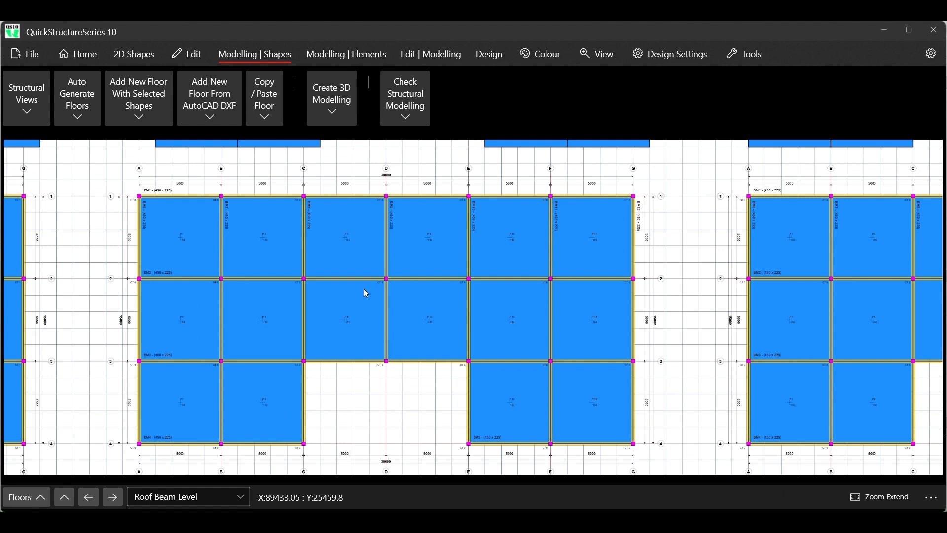
left_click(186, 54)
left_click(121, 107)
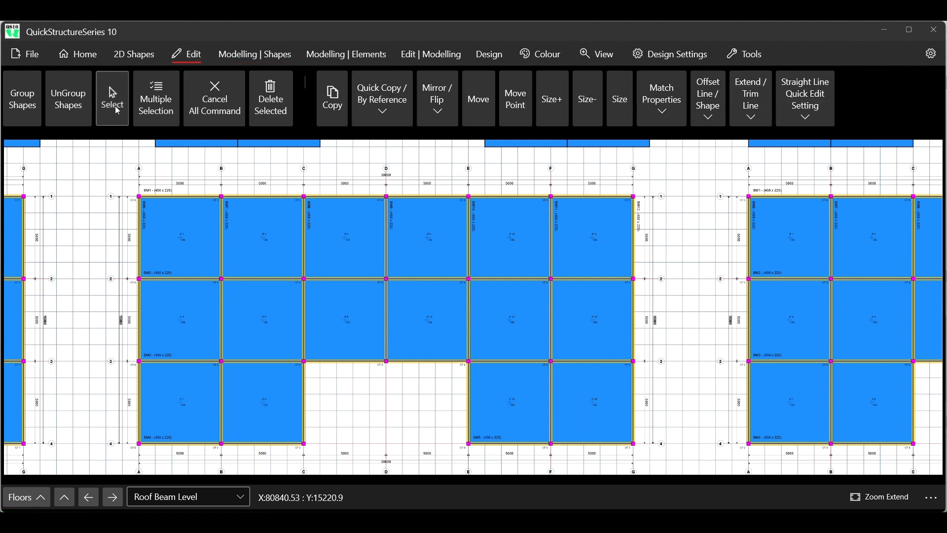
left_click(359, 212)
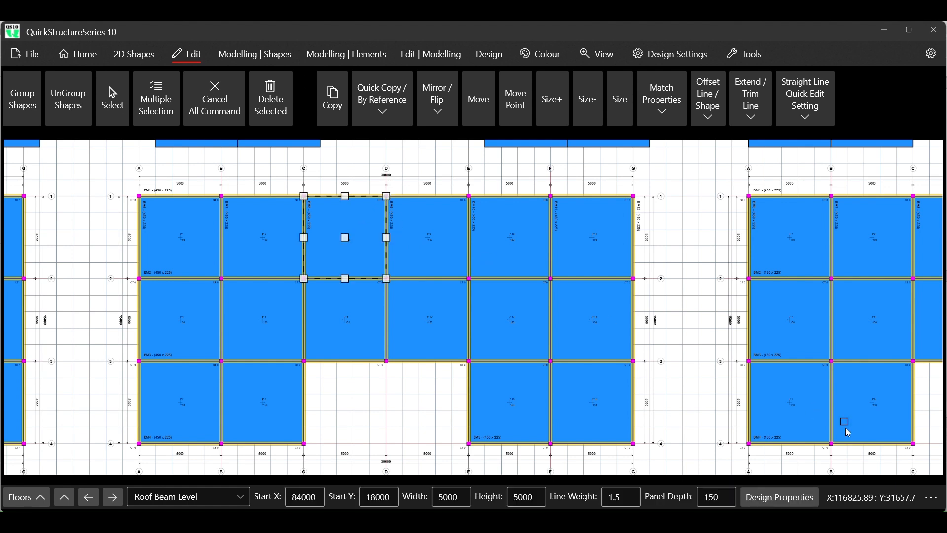
left_click(779, 497)
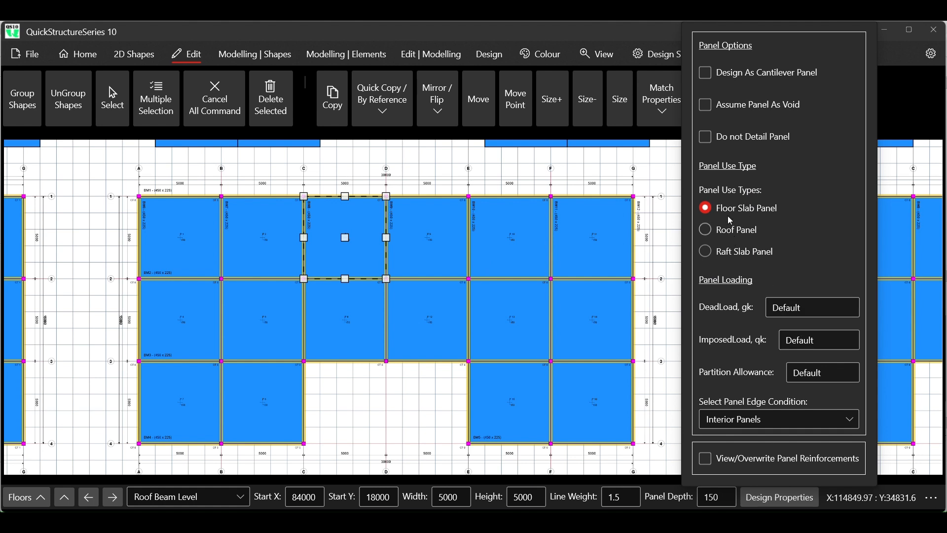
left_click(710, 142)
left_click(780, 496)
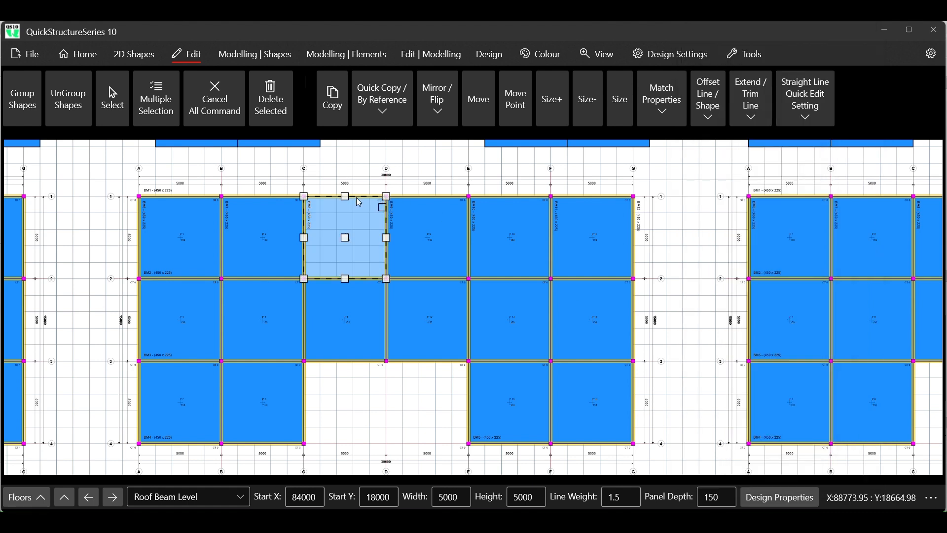
Enable Do not Detail Panel for the second floor panel between gridlines C-D and 1-2, and end the selection command
scroll(350, 291, "down", 4)
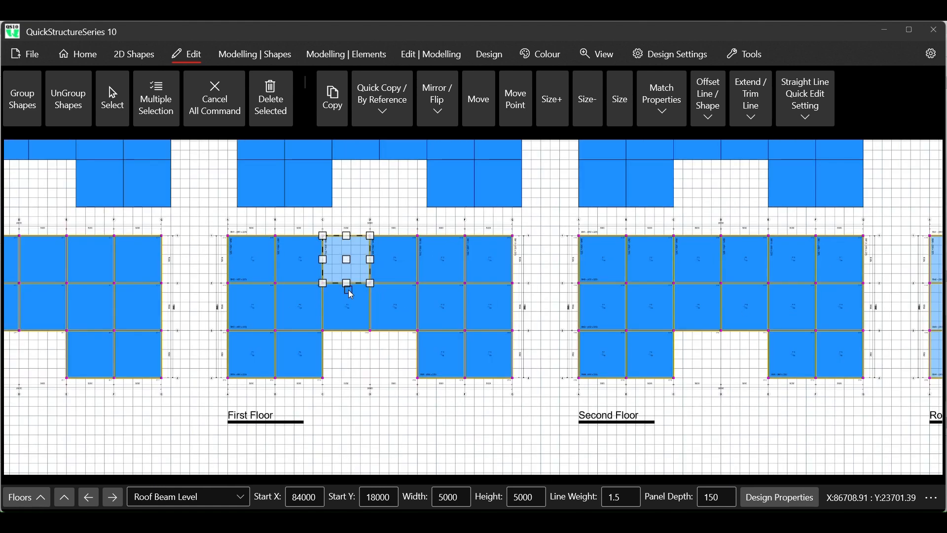
scroll(723, 262, "up", 2)
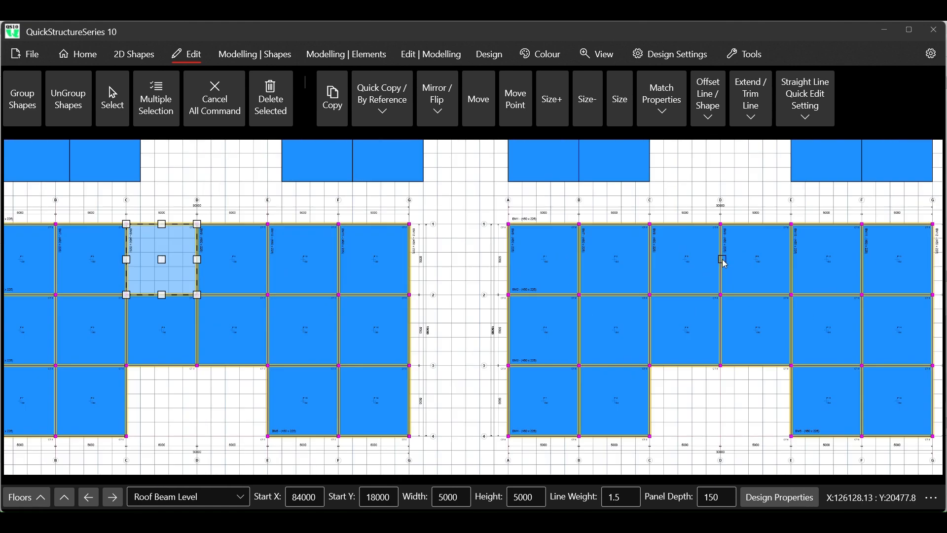
scroll(723, 261, "up", 2)
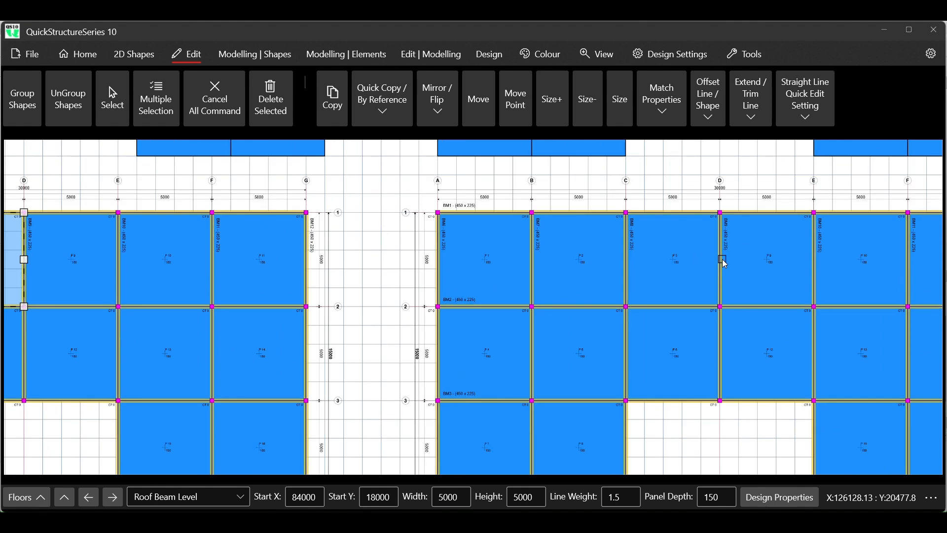
left_click(705, 237)
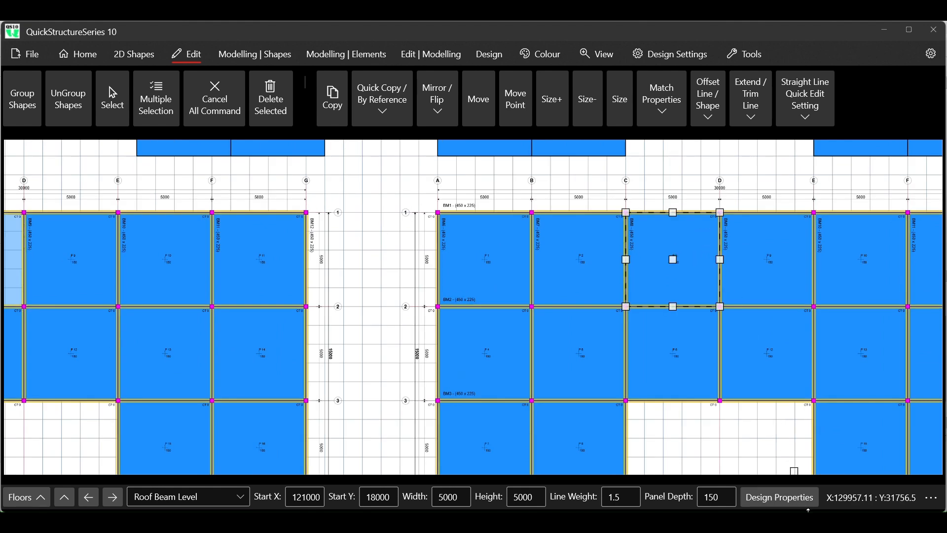
left_click(785, 499)
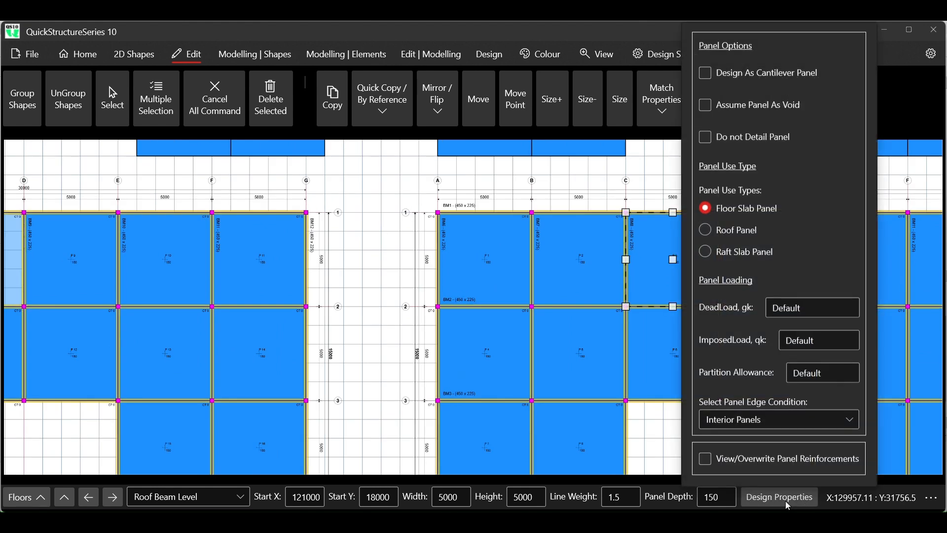
left_click(721, 137)
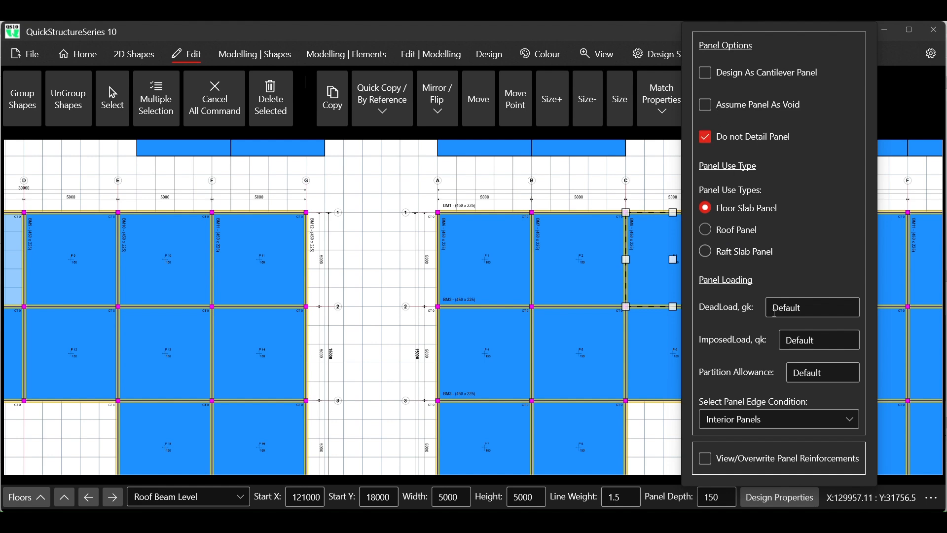
left_click(781, 497)
scroll(491, 309, "down", 3)
scroll(490, 308, "down", 3)
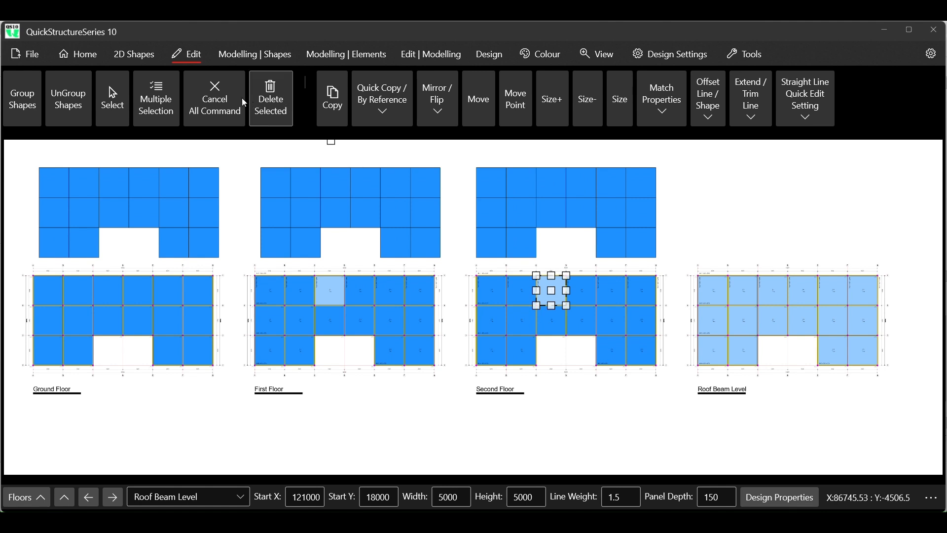
left_click(215, 101)
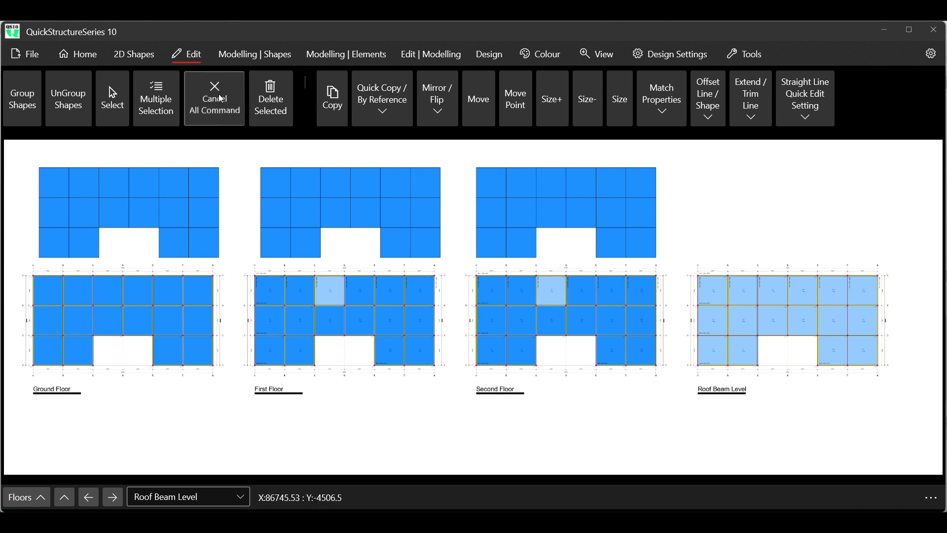
Run the automatic building design with structural analysis and detailing, without saving or exporting the design documents
left_click(479, 55)
left_click(75, 112)
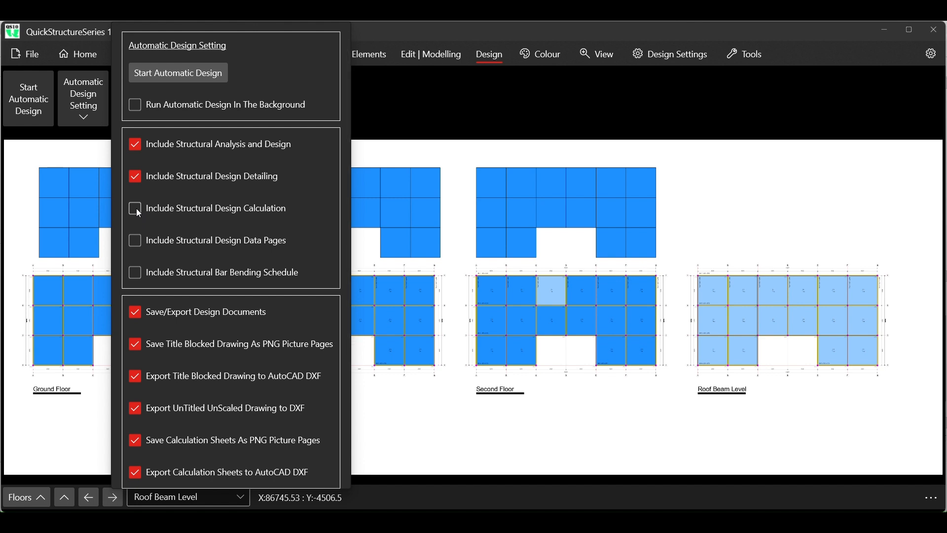
left_click(178, 74)
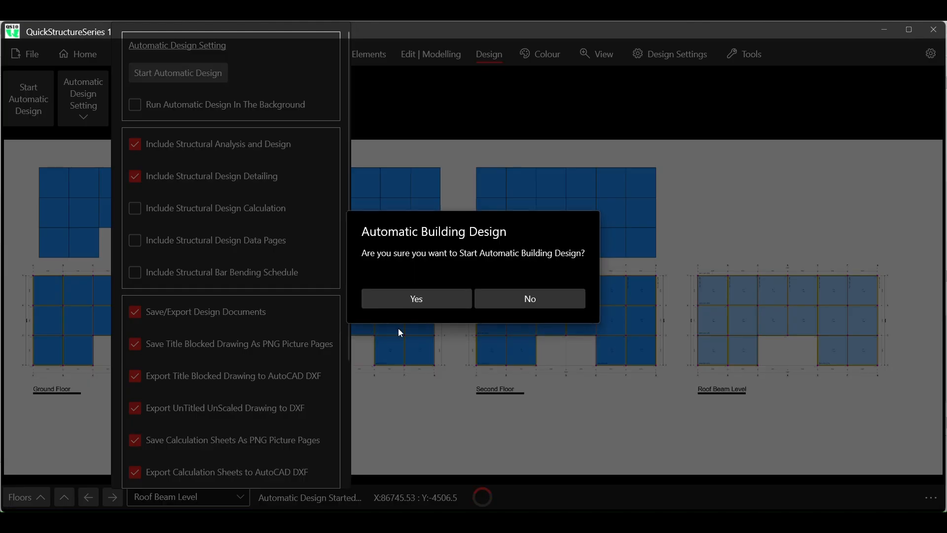
left_click(425, 298)
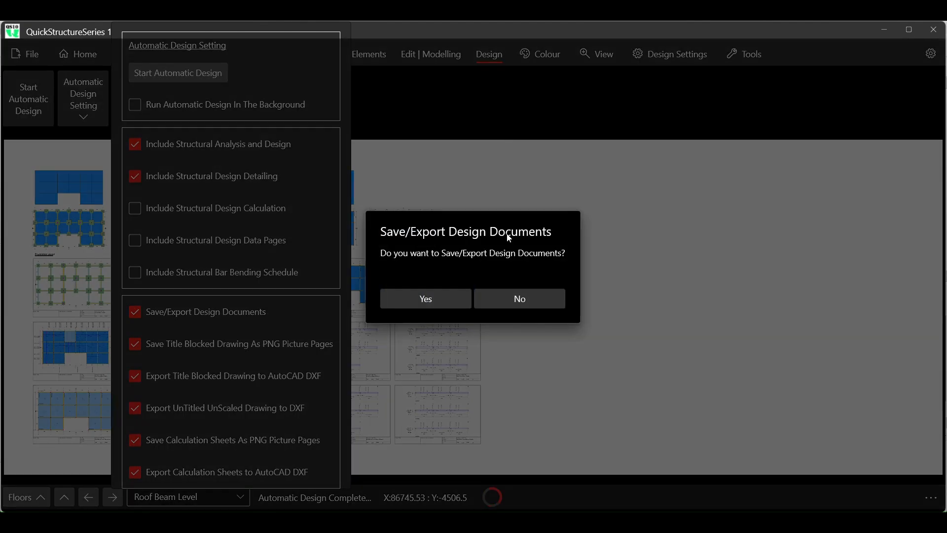
left_click(520, 300)
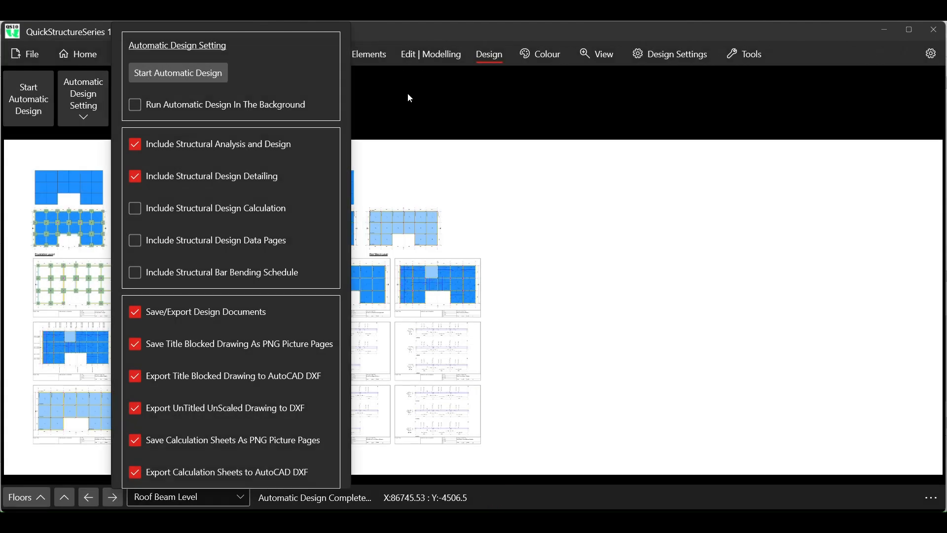
left_click(405, 90)
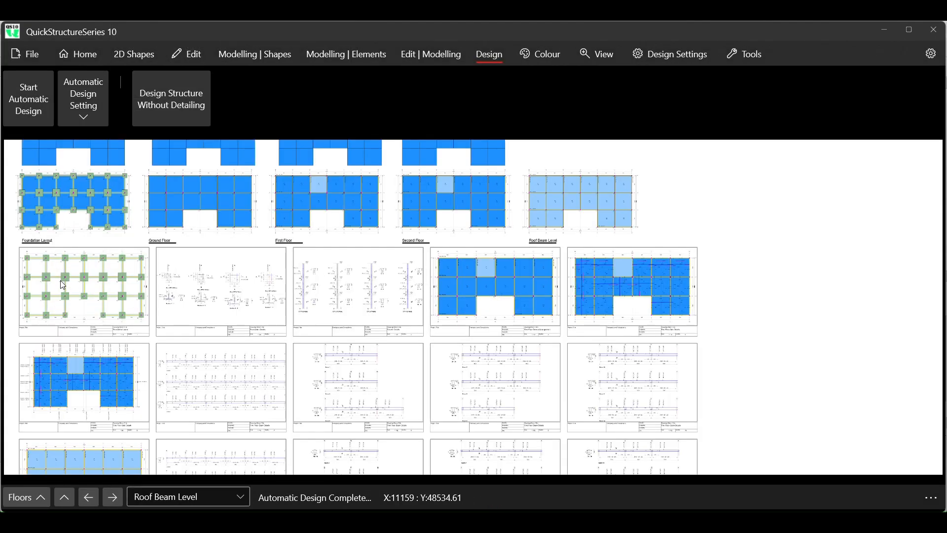
Hide the background grid on the generated drawing sheets
scroll(60, 280, "up", 5)
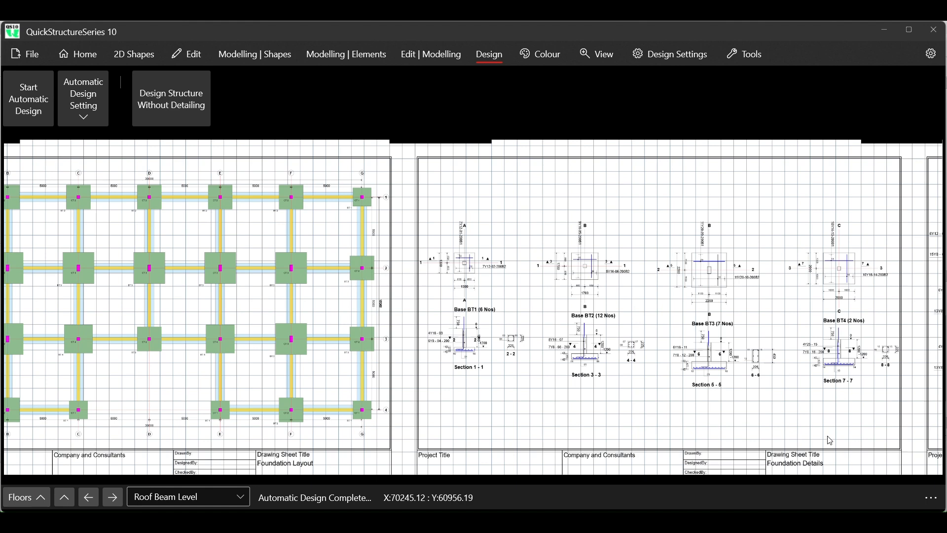
left_click(925, 495)
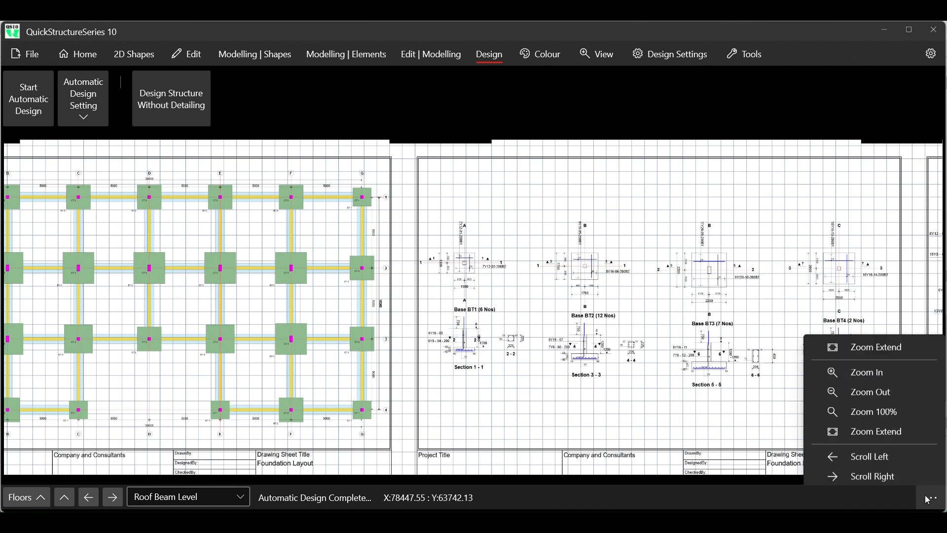
scroll(858, 407, "down", 2)
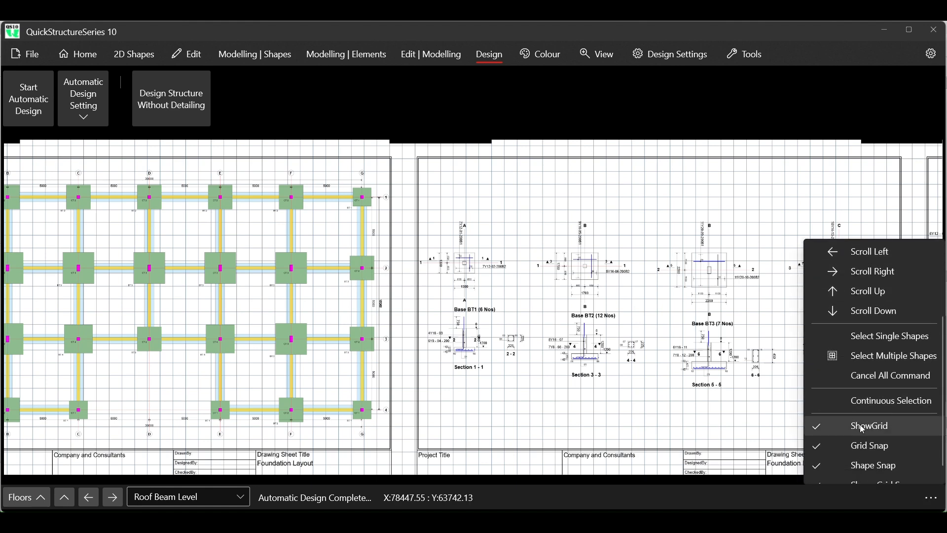
left_click(859, 424)
Examine the foundation details and the first floor slab details, including the panel excluded from detailing
scroll(530, 259, "up", 2)
scroll(530, 259, "up", 3)
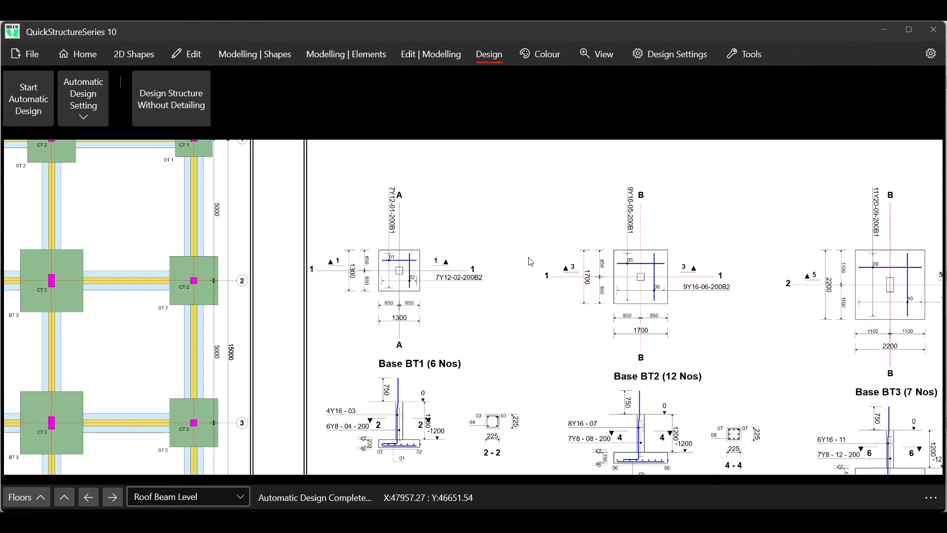
scroll(247, 191, "down", 3)
scroll(247, 191, "down", 3)
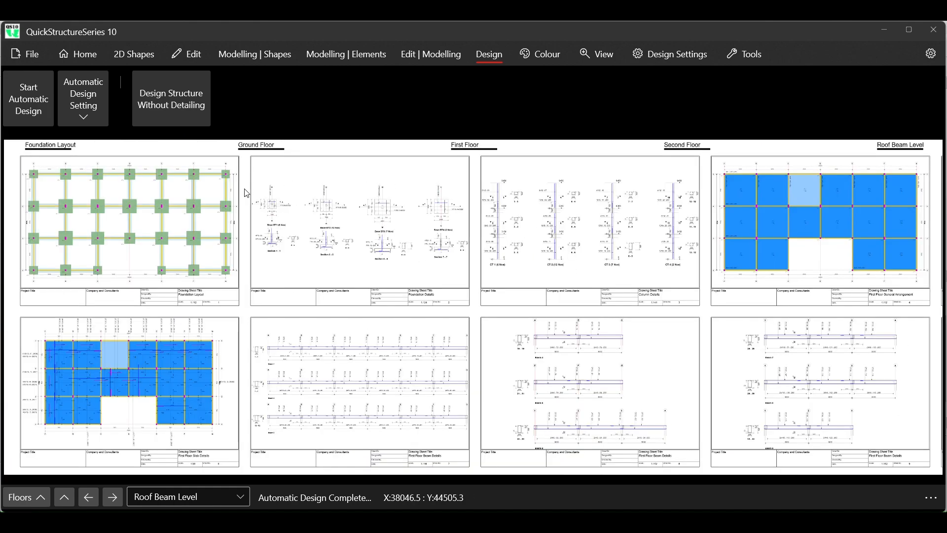
scroll(276, 252, "down", 2)
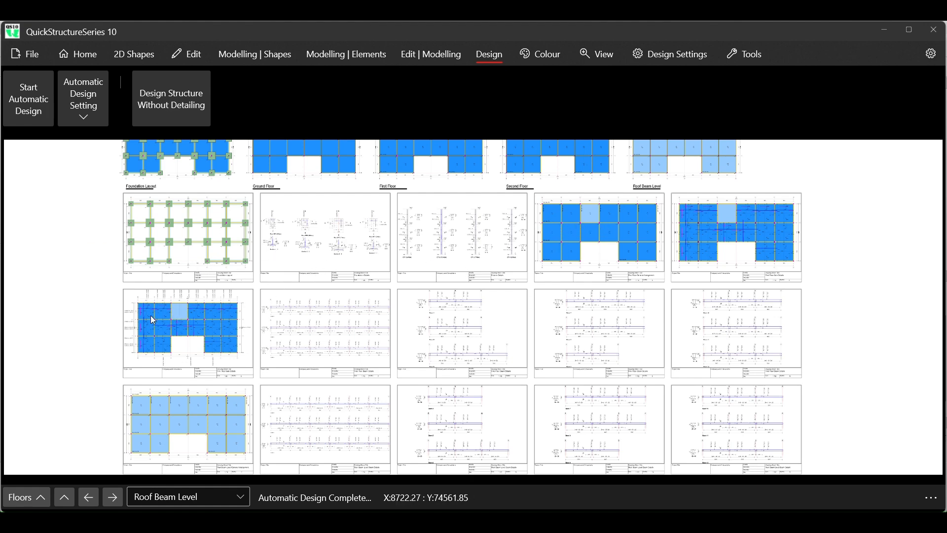
scroll(147, 330, "up", 5)
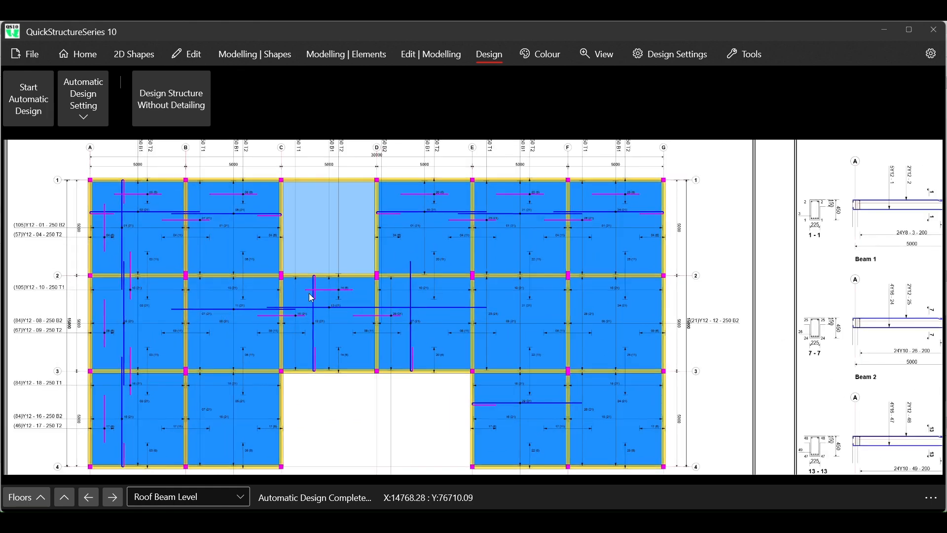
scroll(269, 287, "down", 5)
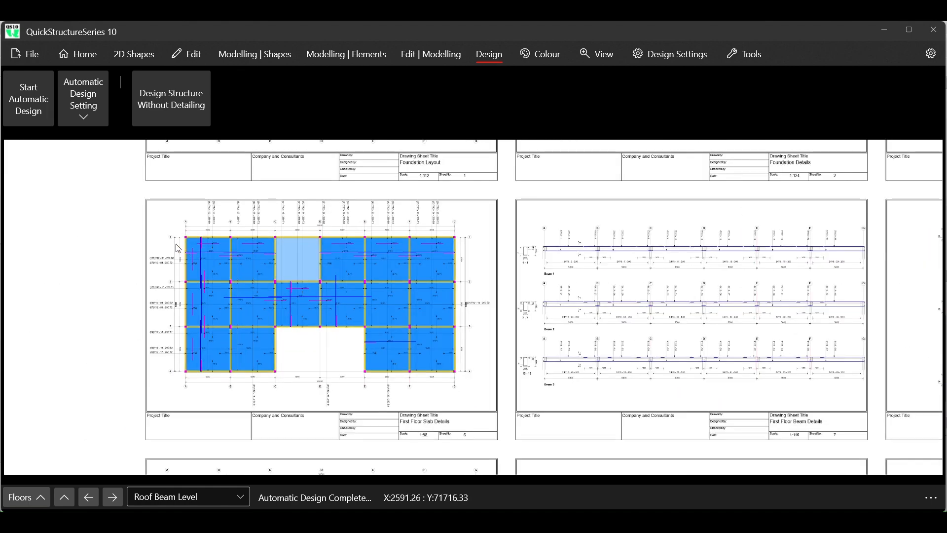
scroll(179, 248, "up", 4)
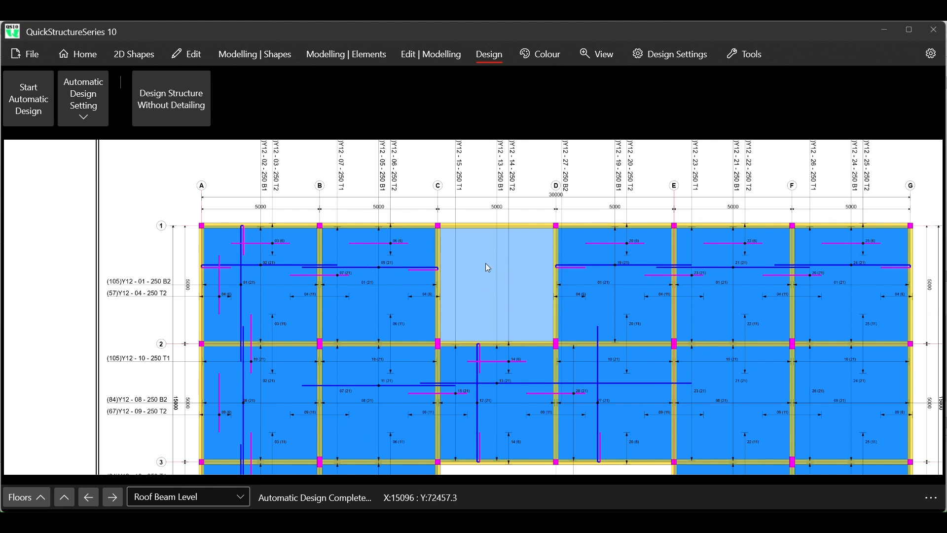
scroll(362, 264, "down", 5)
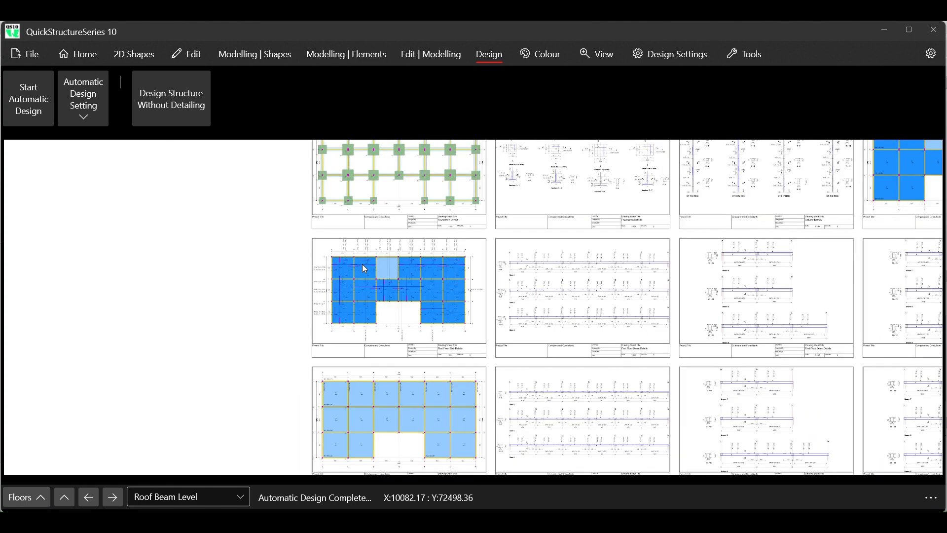
Examine the generated drawing sheets, the foundation layout sheet and the source panel shapes above the floor layouts
scroll(389, 304, "down", 2)
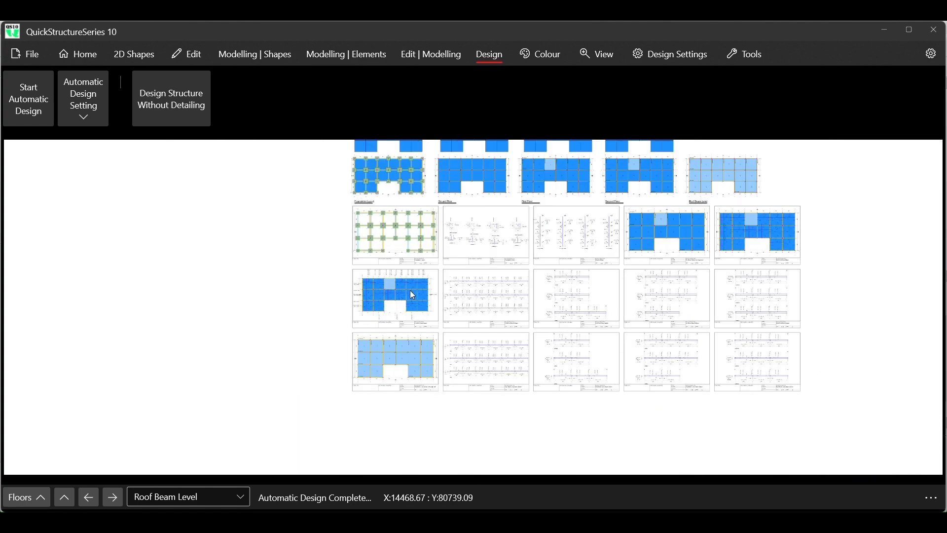
scroll(407, 224, "up", 4)
scroll(319, 197, "down", 2)
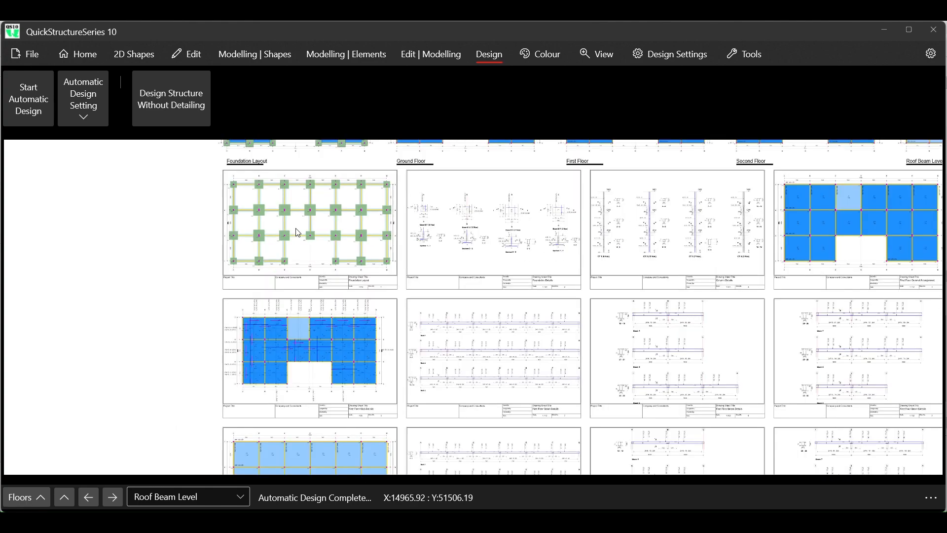
scroll(235, 192, "up", 4)
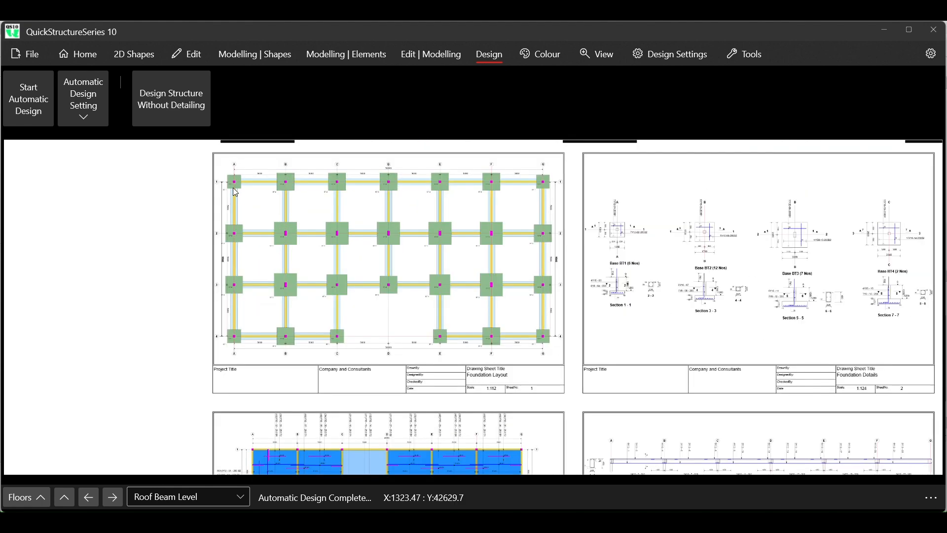
scroll(192, 253, "down", 5)
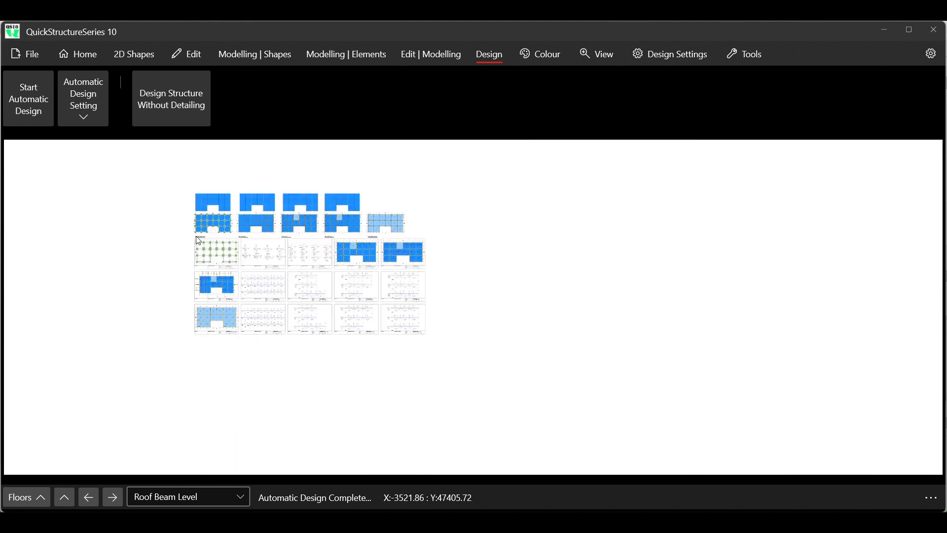
scroll(211, 208, "up", 4)
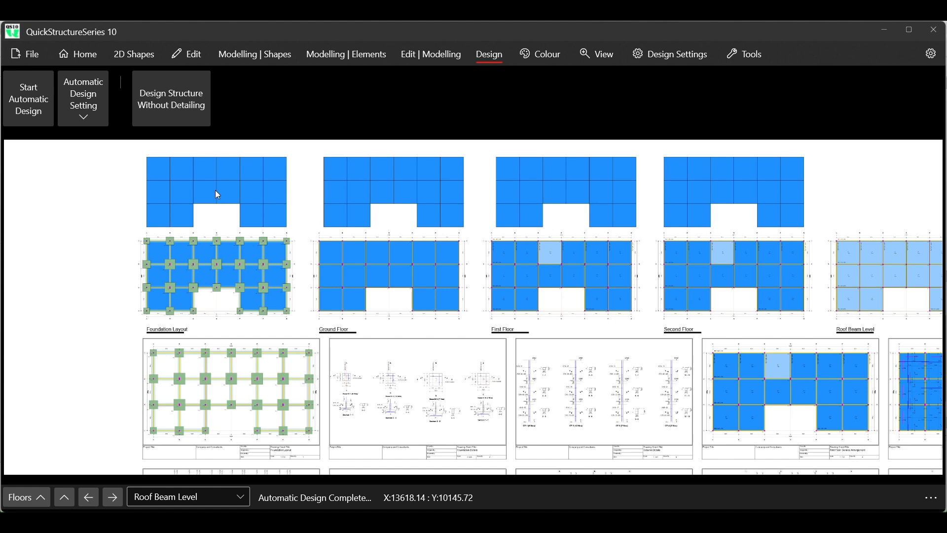
scroll(251, 150, "up", 2)
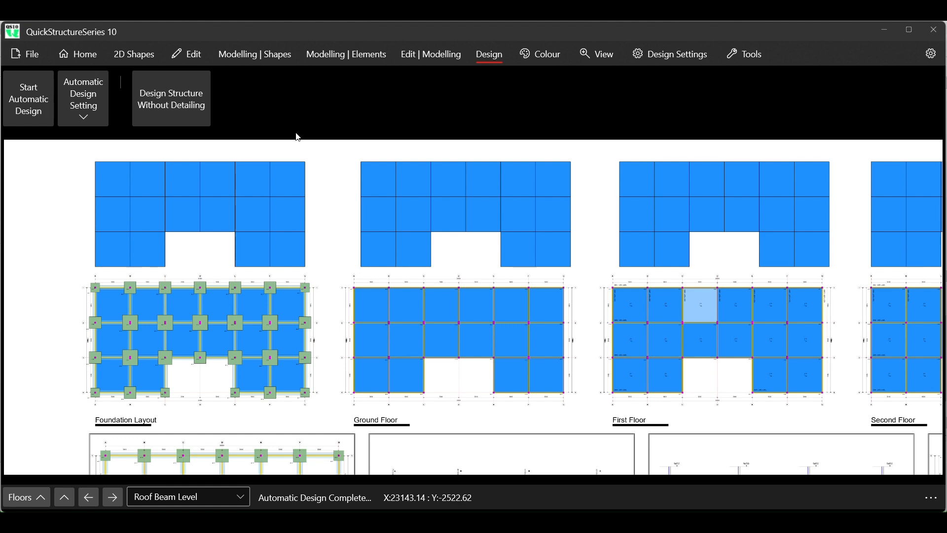
scroll(196, 144, "up", 2)
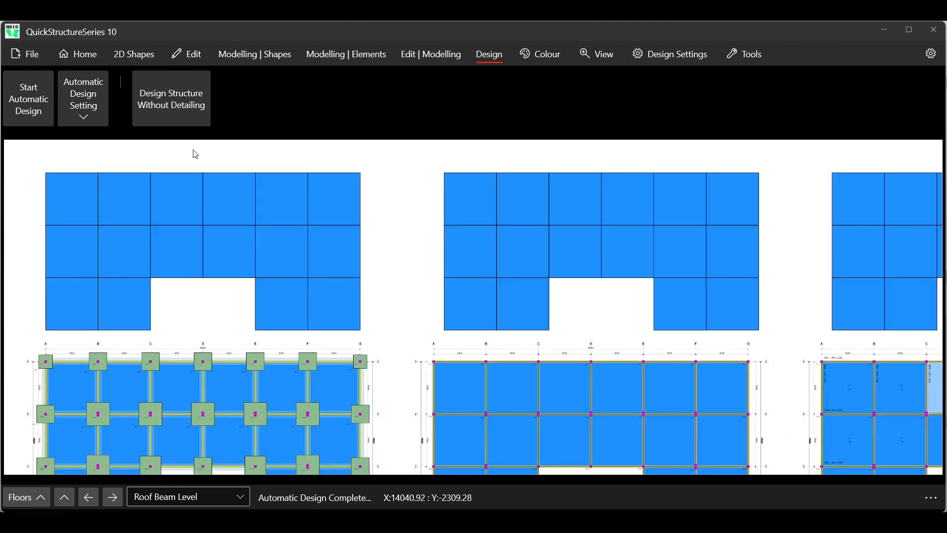
scroll(321, 224, "down", 1)
scroll(162, 224, "up", 3)
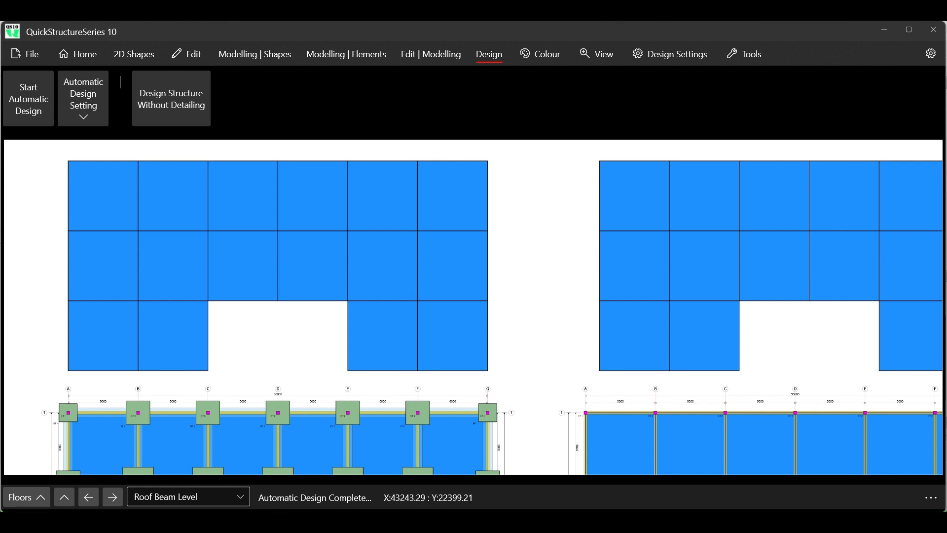
Switch to the panel layout drawing in LibreCAD and examine how its lines divide the floor into panels
left_click(466, 455)
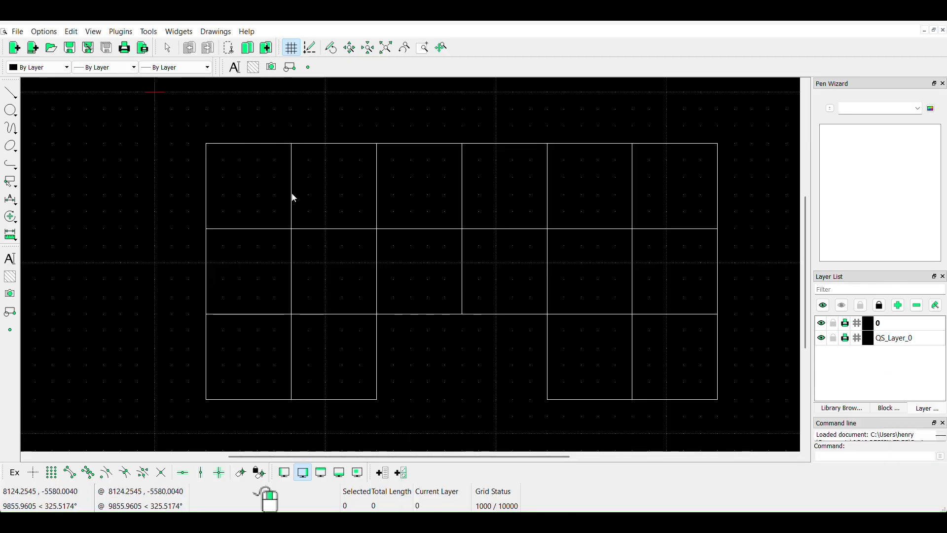
scroll(290, 148, "up", 7)
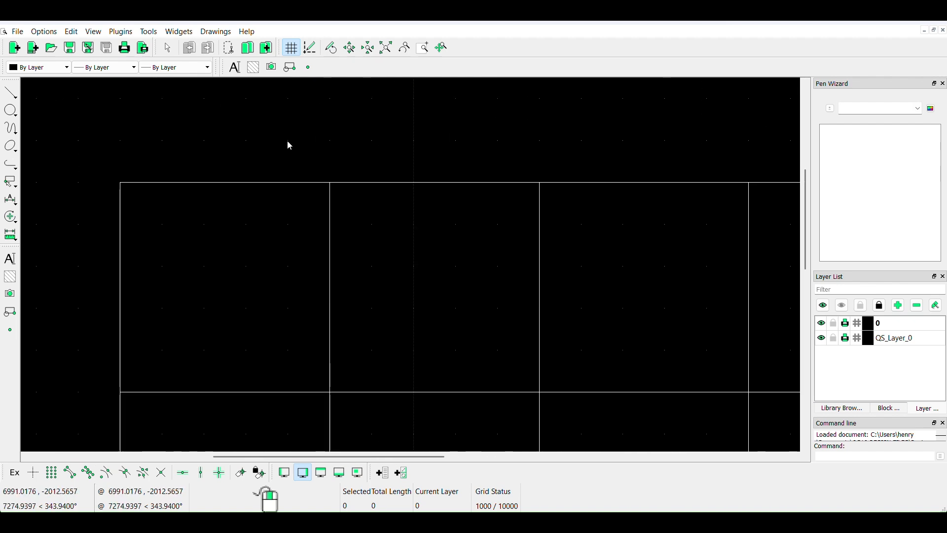
scroll(289, 144, "down", 5)
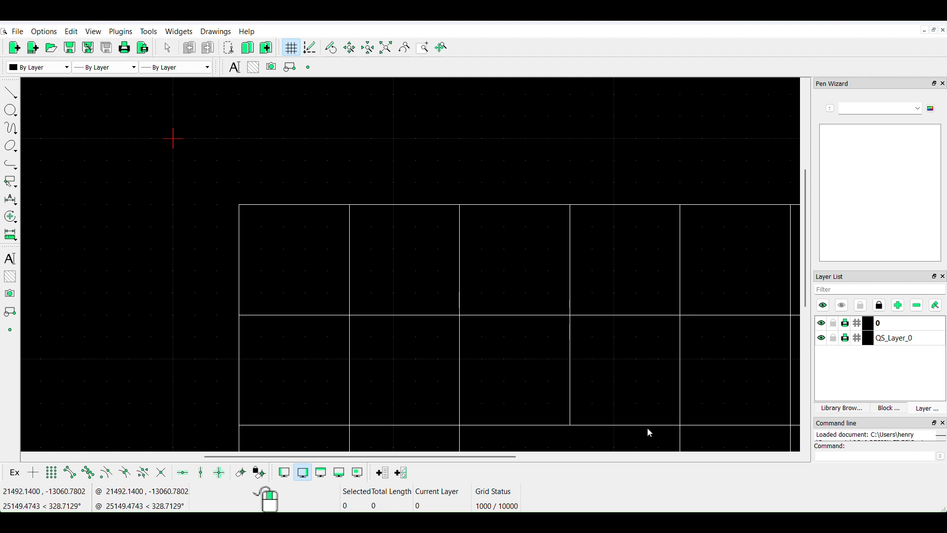
left_click(700, 521)
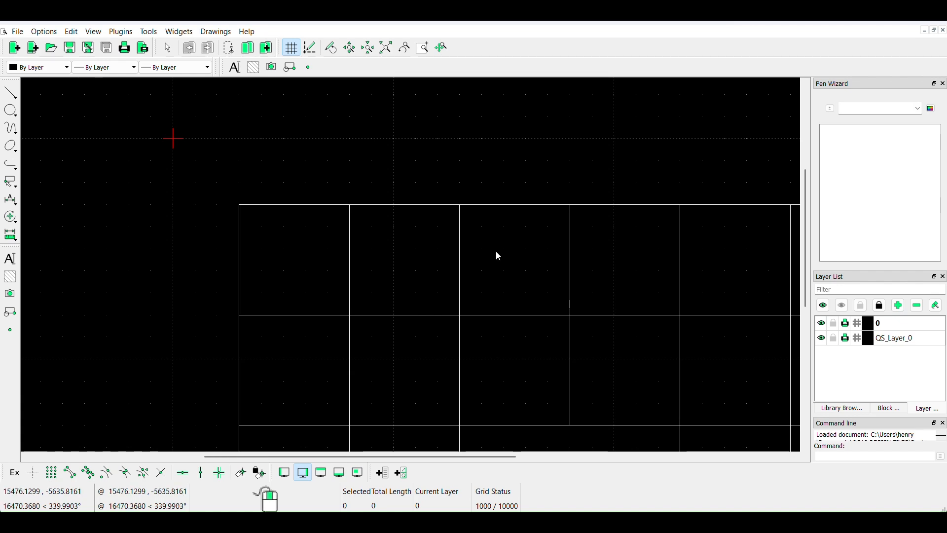
scroll(305, 181, "down", 5)
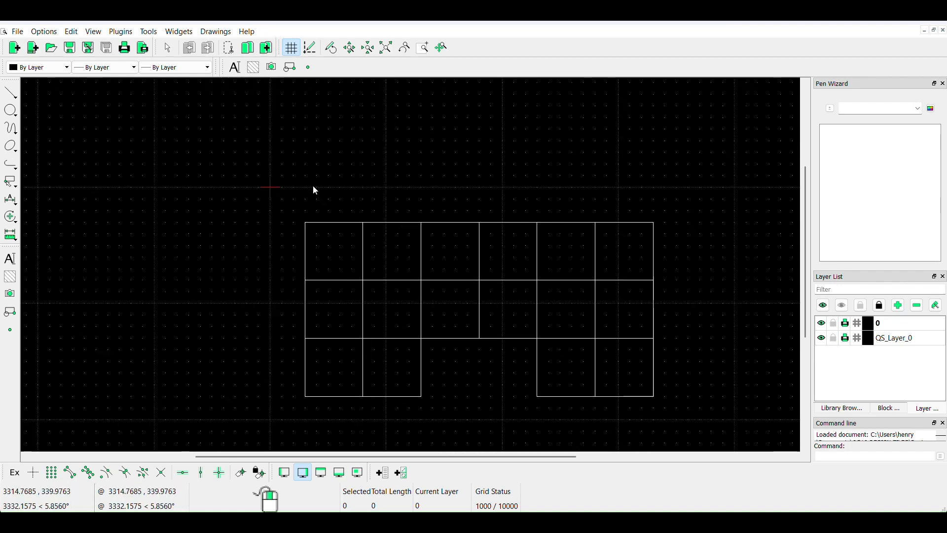
scroll(479, 346, "up", 2)
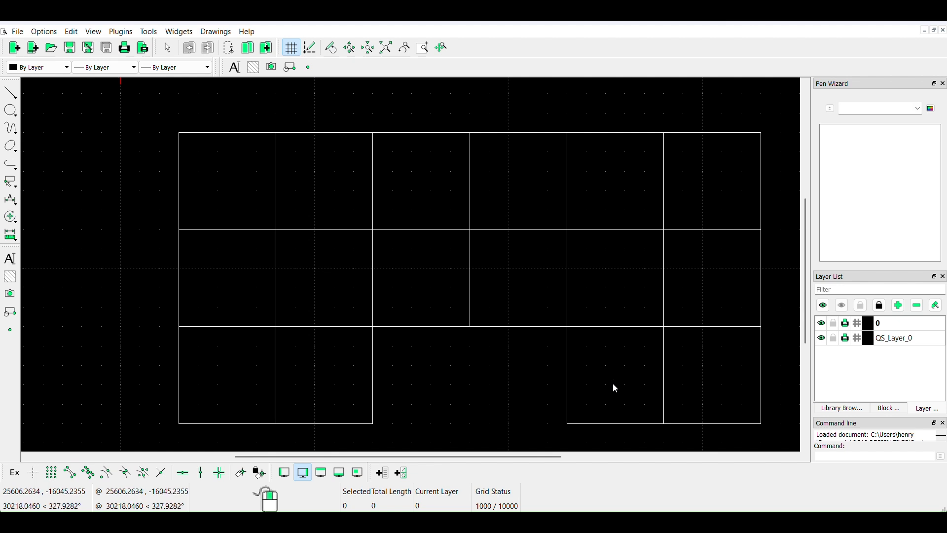
scroll(259, 168, "up", 3)
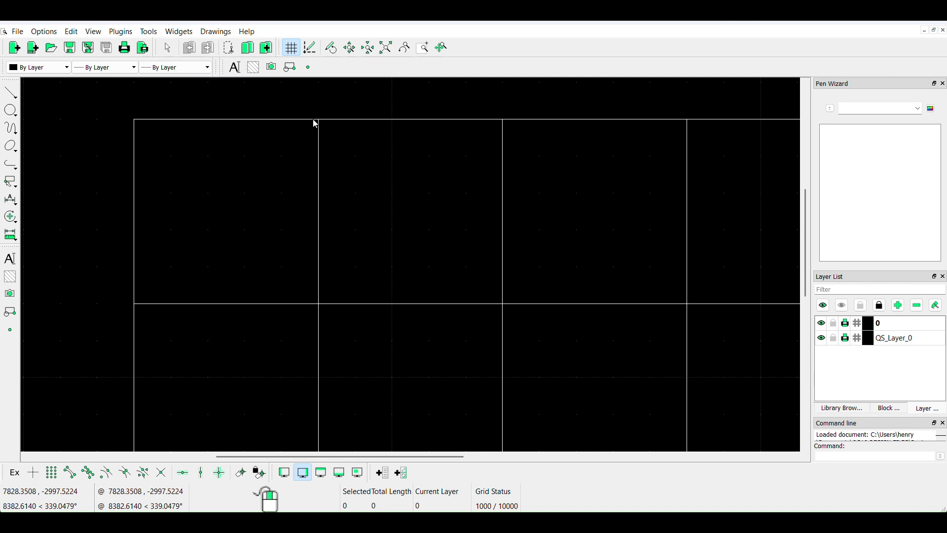
scroll(292, 128, "down", 3)
scroll(291, 127, "down", 1)
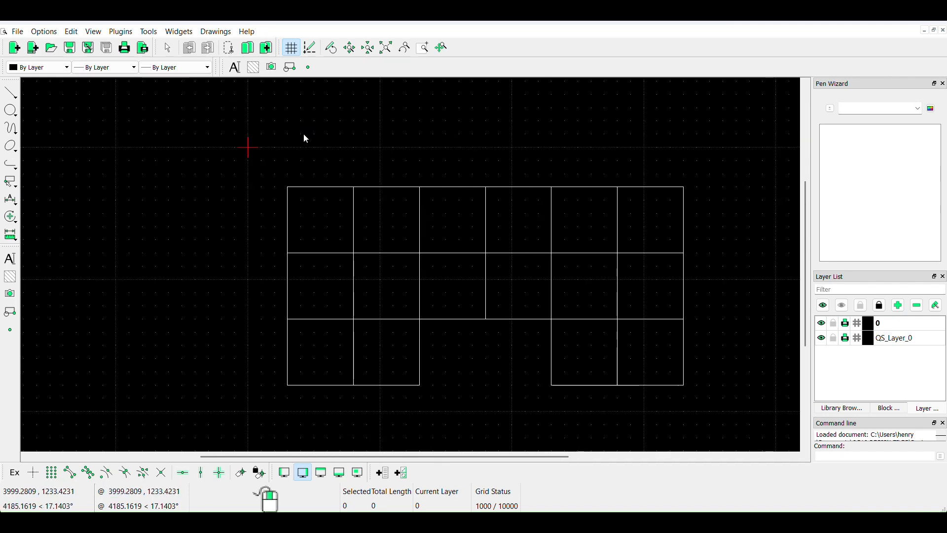
scroll(405, 257, "up", 2)
scroll(285, 186, "down", 2)
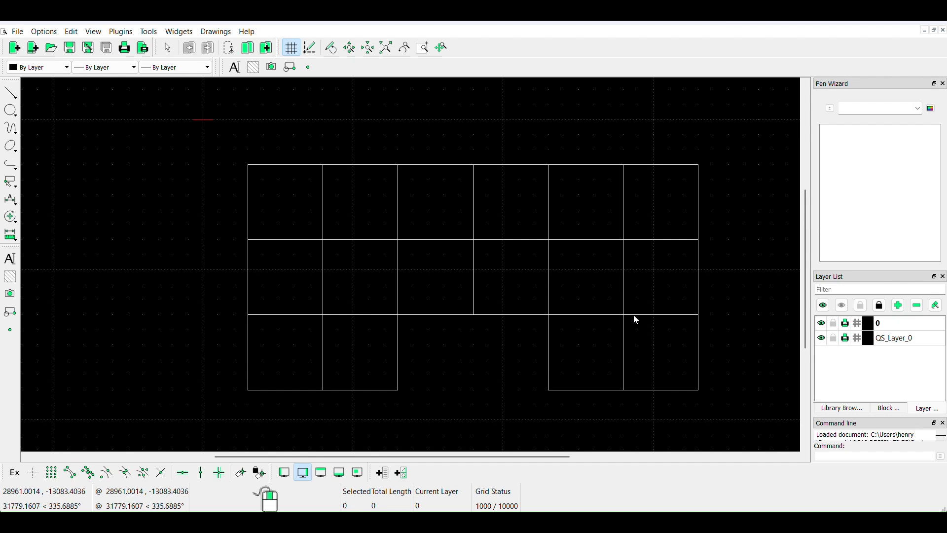
scroll(535, 333, "up", 2)
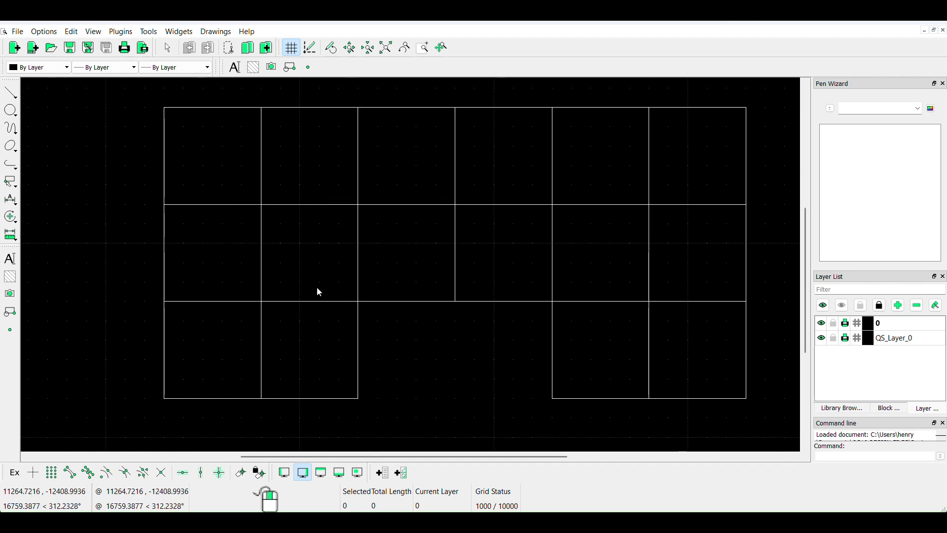
scroll(264, 277, "down", 1)
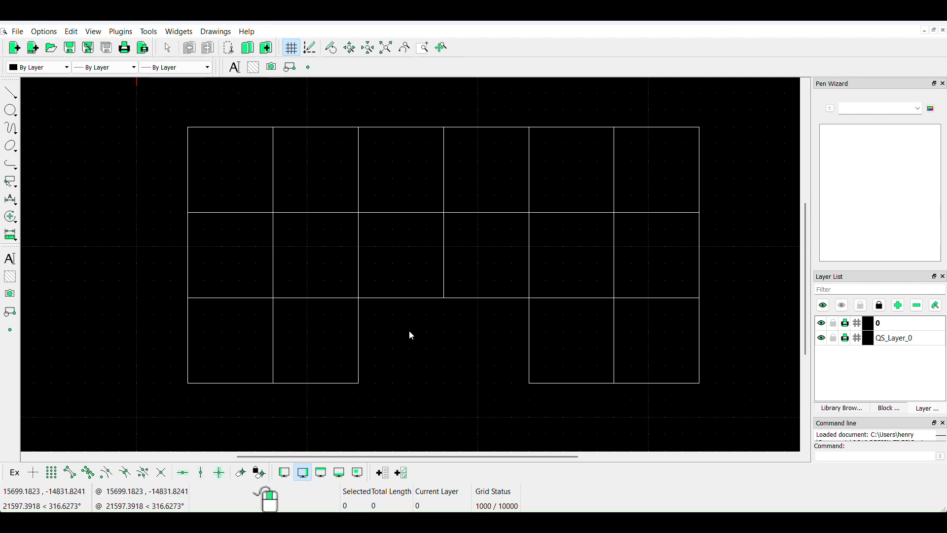
Switch back to the designed model in QuickStructureSeries 10 and compare the imported panel shapes with the generated floor layouts
mouse_move(673, 523)
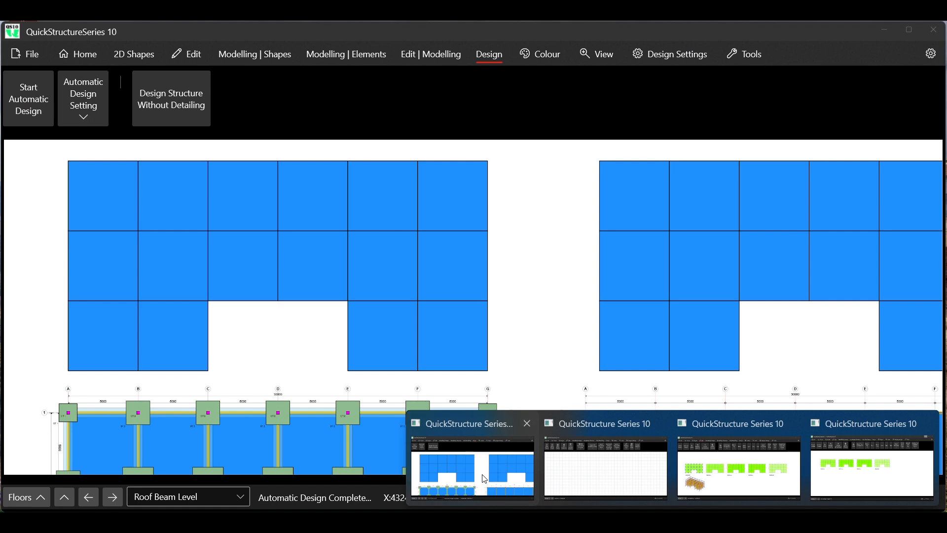
left_click(484, 479)
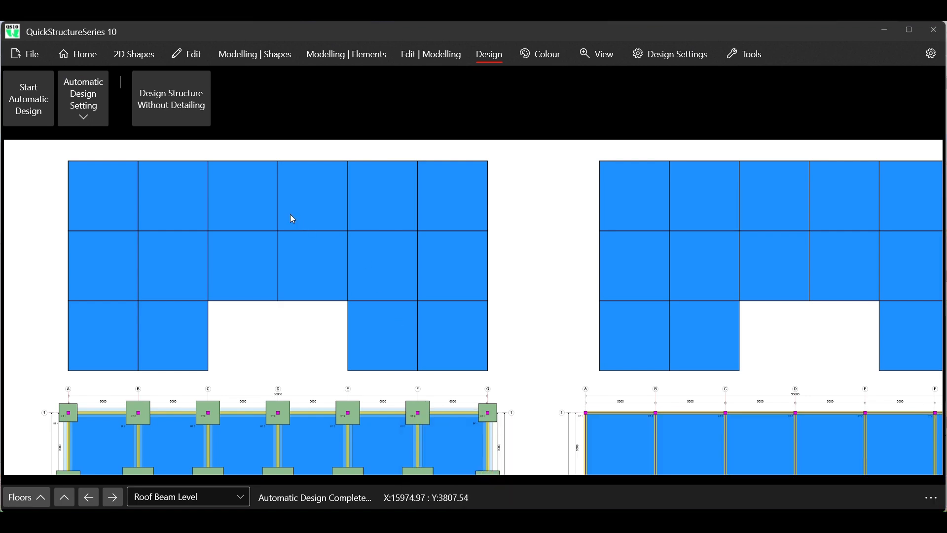
scroll(262, 215, "down", 3)
scroll(265, 219, "down", 2)
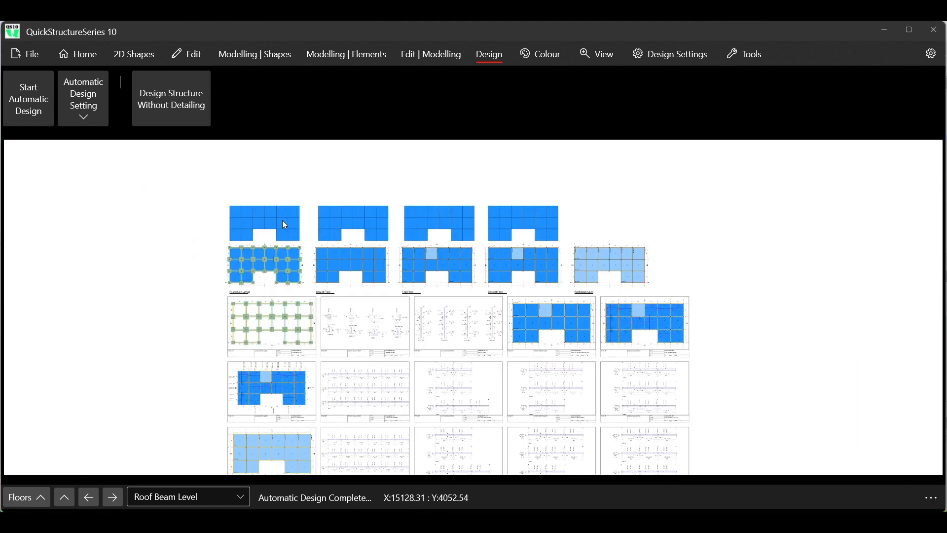
scroll(326, 253, "up", 4)
scroll(276, 256, "down", 1)
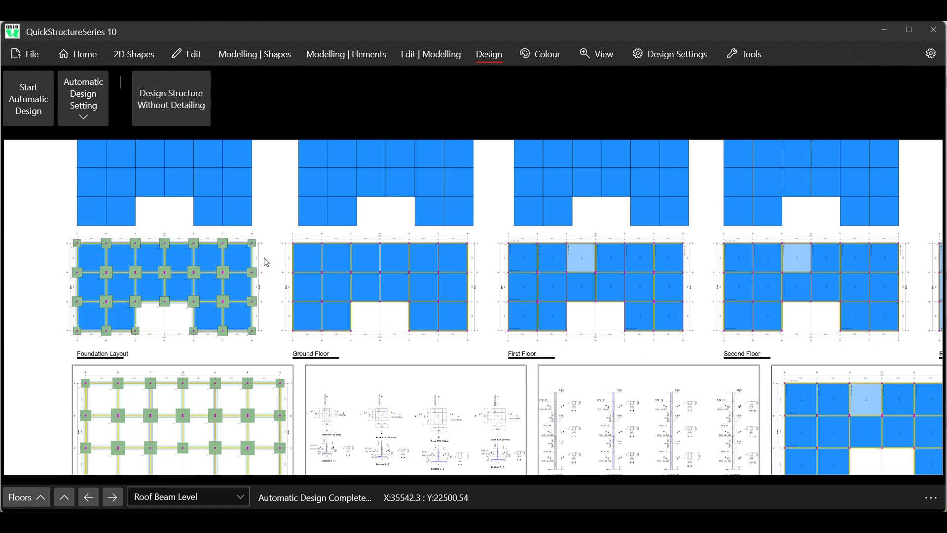
scroll(187, 279, "down", 3)
scroll(150, 249, "up", 3)
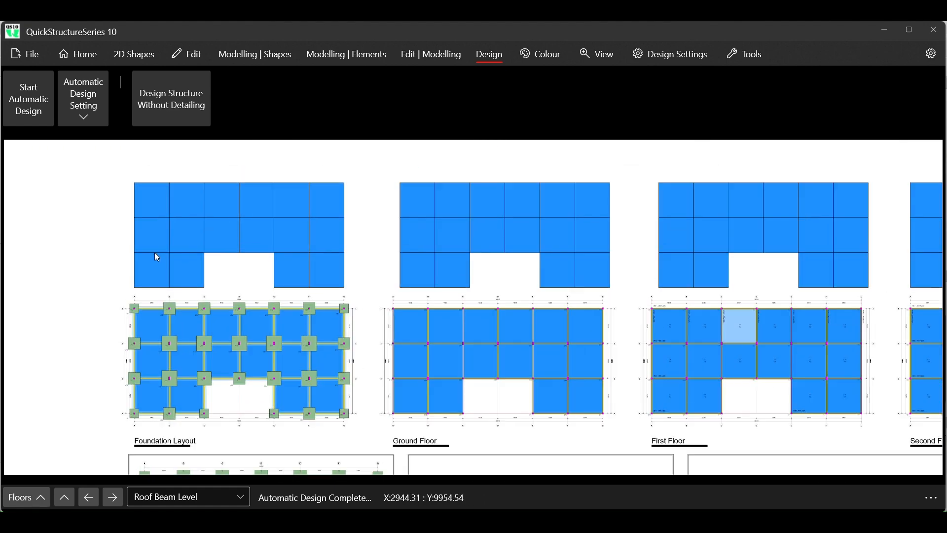
scroll(138, 254, "down", 1)
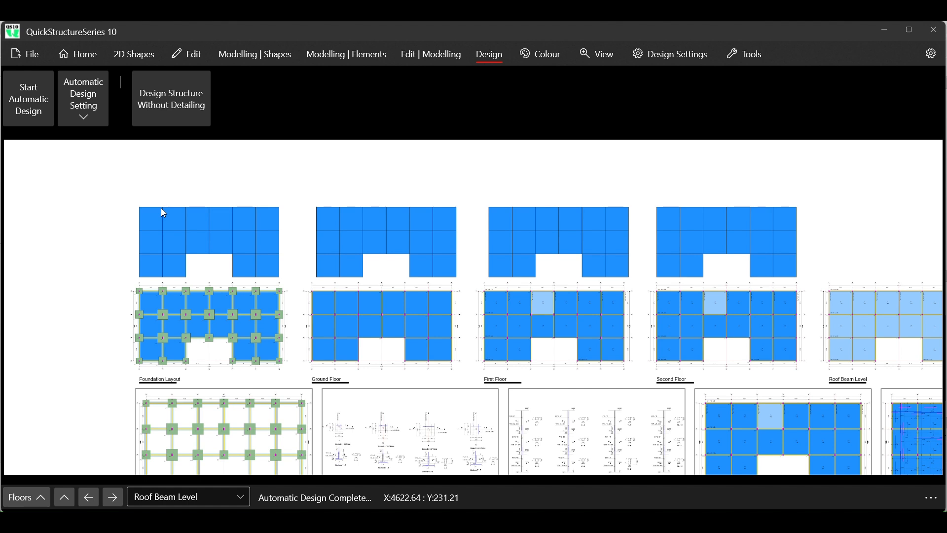
Review the options for adding new floors from an AutoCAD DXF, including multiple upper floors, without choosing one
left_click(261, 51)
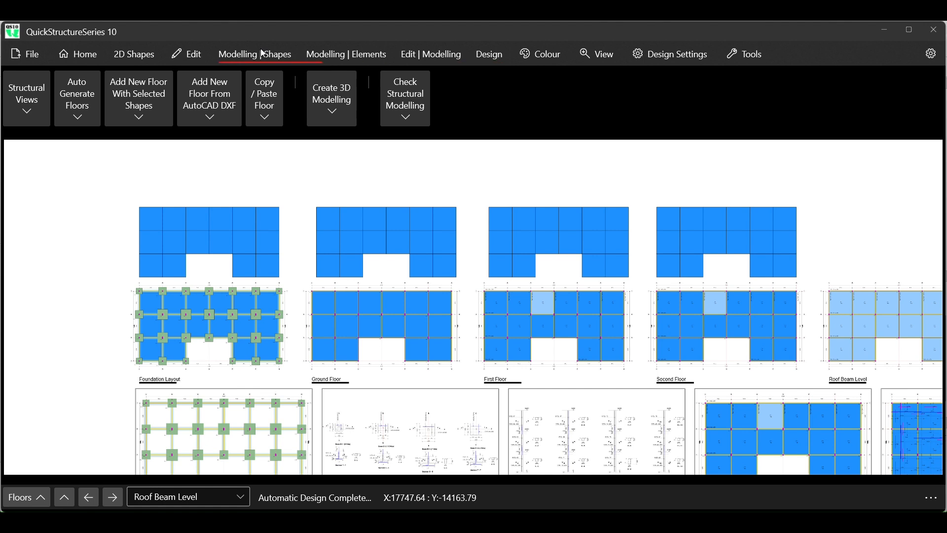
left_click(203, 108)
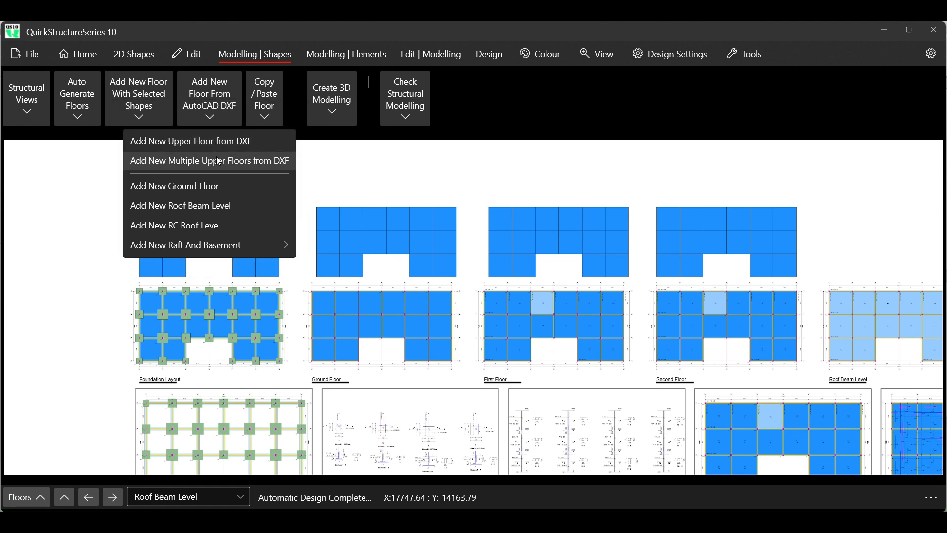
left_click(476, 128)
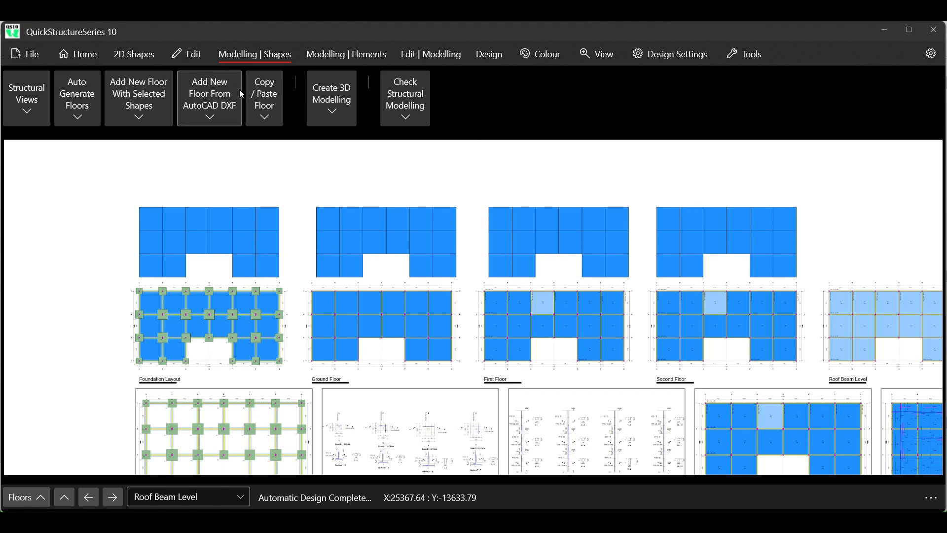
Examine the ground floor's gridlines, beams and columns up close, and compare the floor layouts with the drawing sheets
scroll(209, 276, "up", 3)
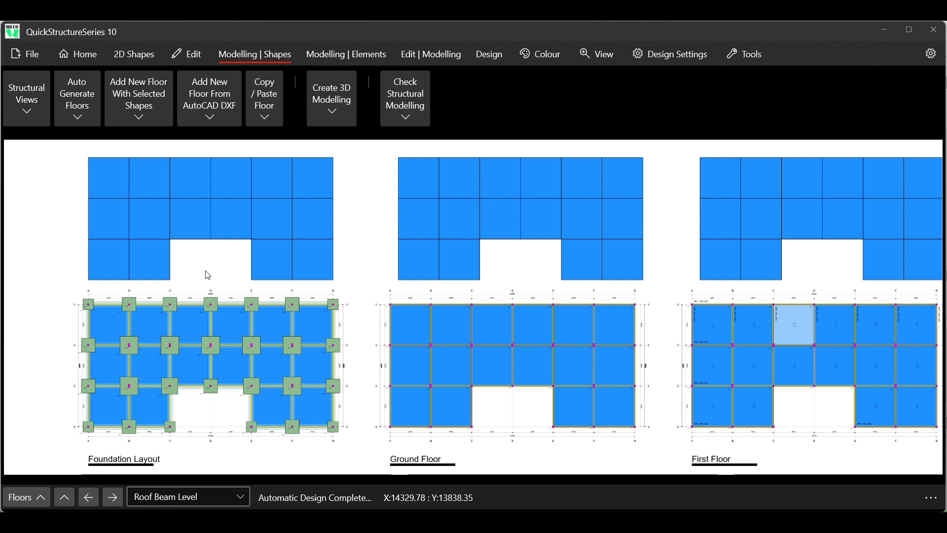
scroll(523, 400, "up", 1)
scroll(523, 400, "up", 1)
scroll(331, 265, "up", 2)
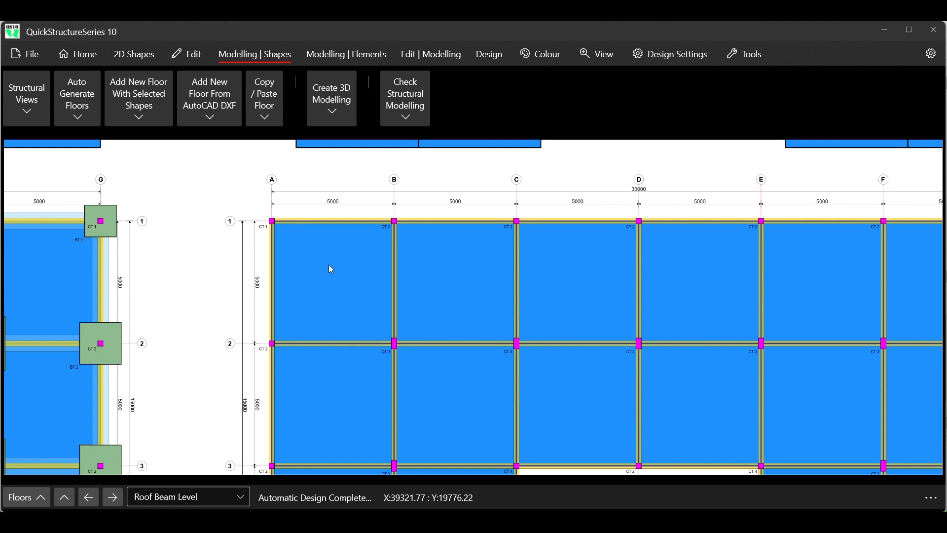
scroll(345, 232, "up", 1)
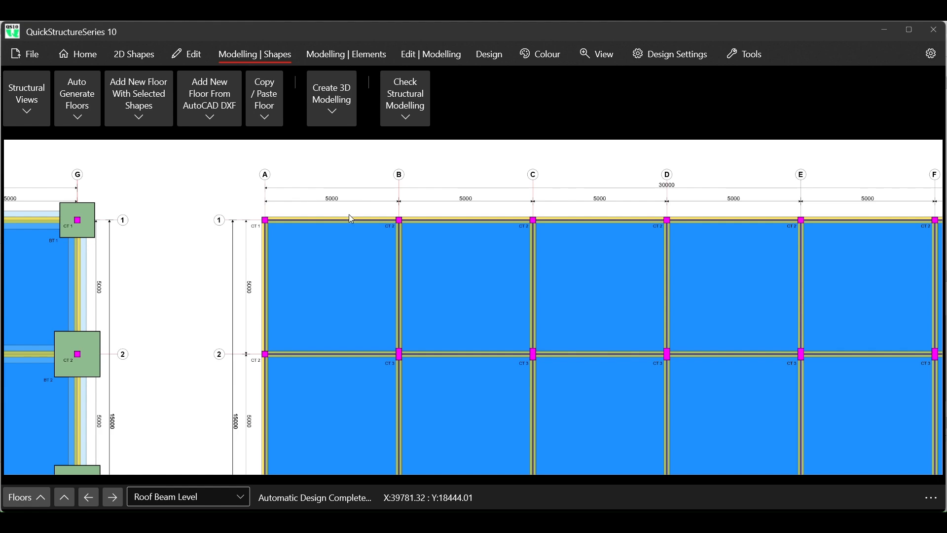
scroll(347, 213, "down", 4)
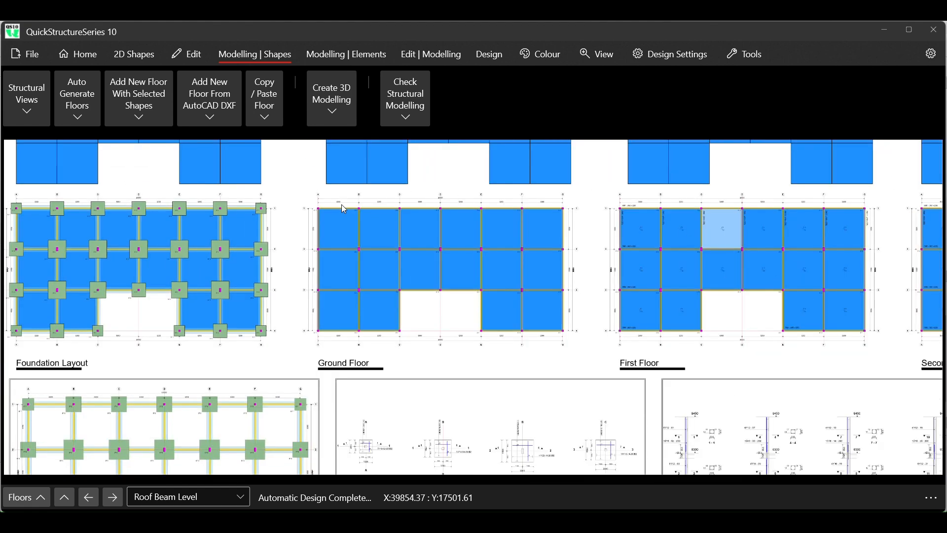
scroll(342, 205, "down", 5)
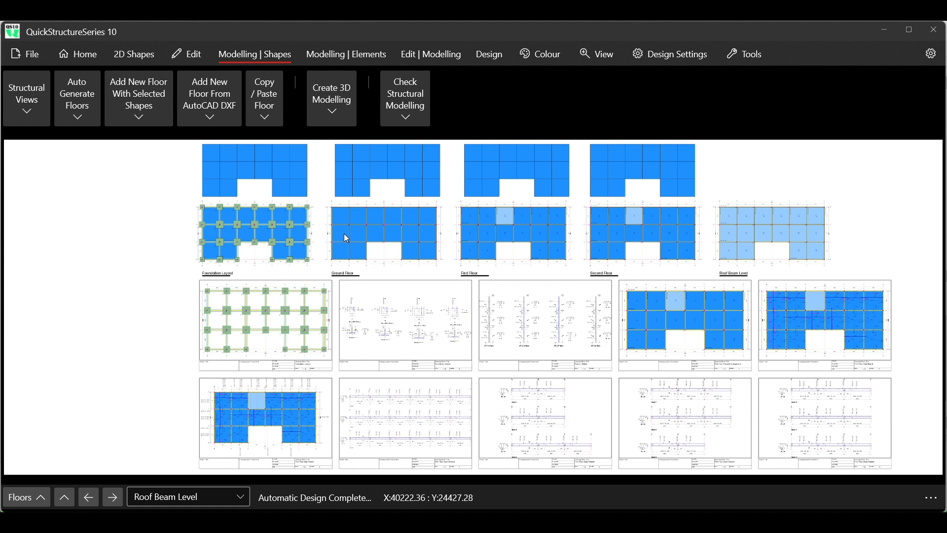
scroll(298, 199, "down", 2)
scroll(300, 201, "up", 6)
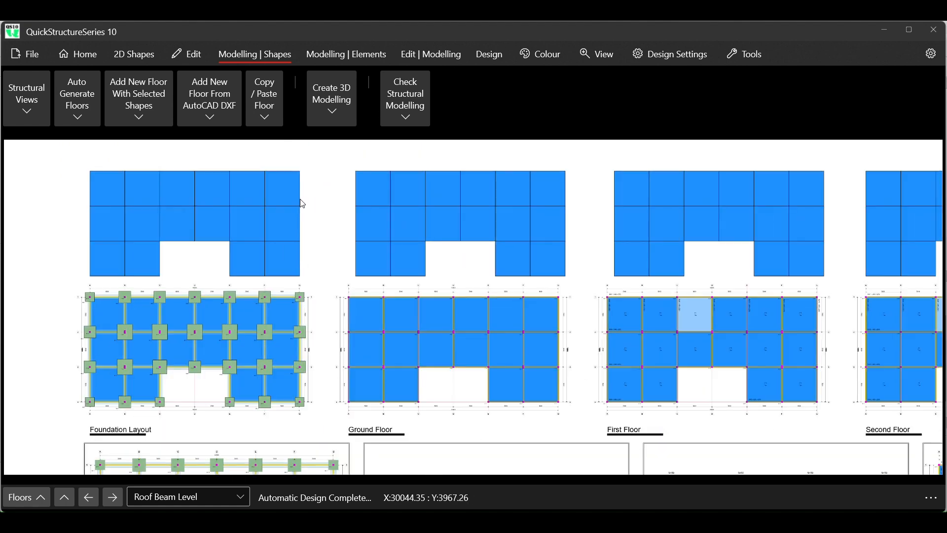